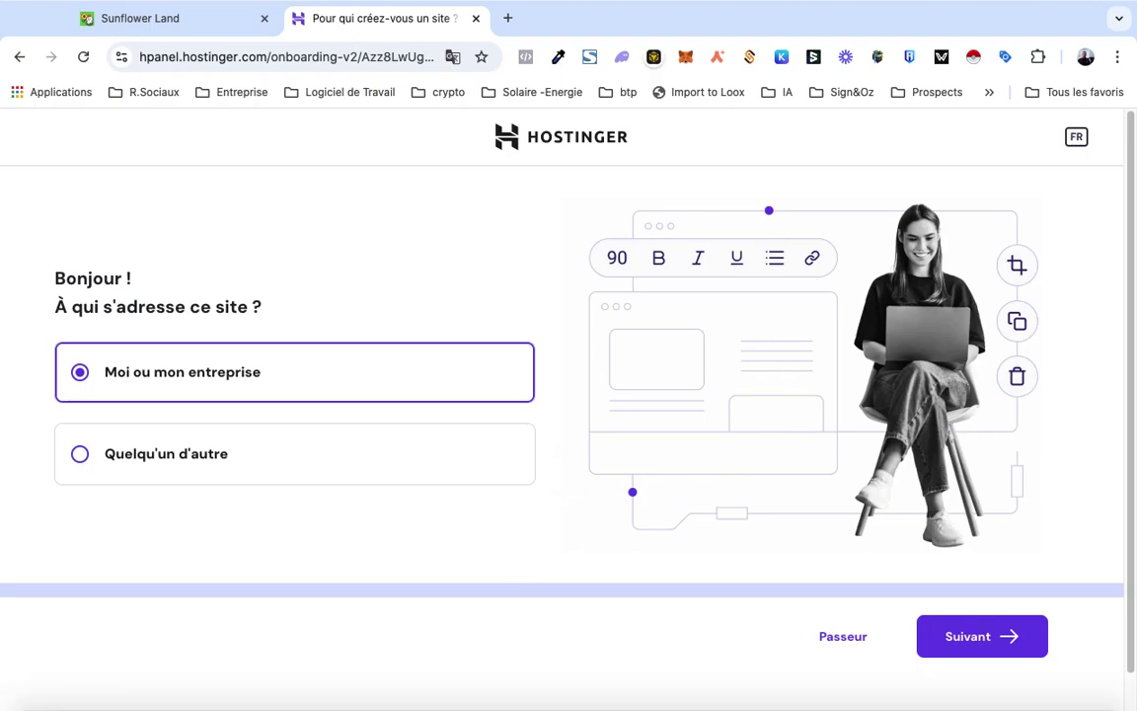
Step: Answer the onboarding questions: a site for "Moi ou mon entreprise", "Créer un site web", with WordPress as the platform
{"action": "left_click", "coordinate": [1083, 681]}
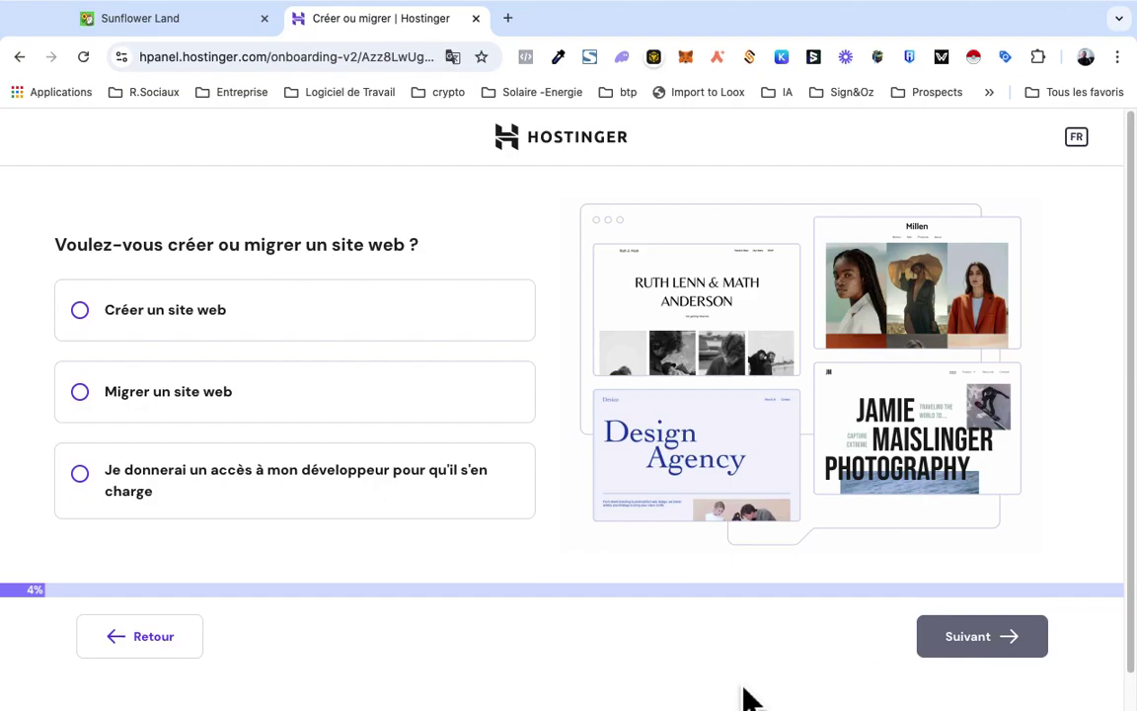
{"action": "left_click", "coordinate": [138, 329]}
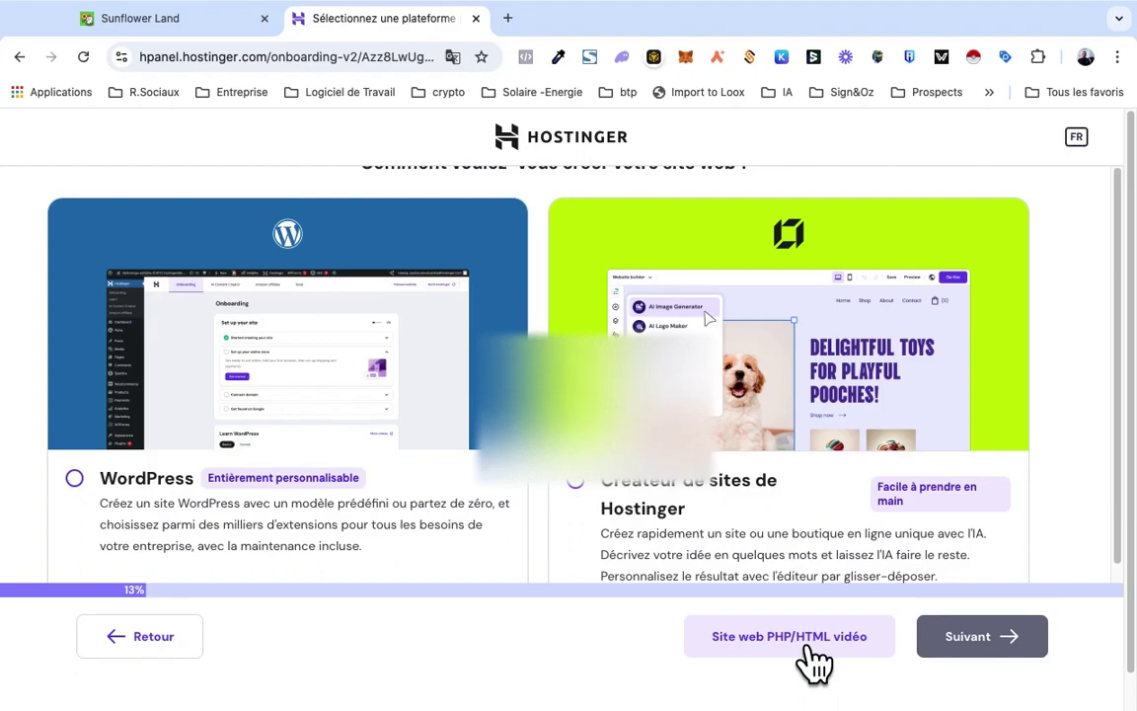
{"action": "left_click", "coordinate": [94, 494]}
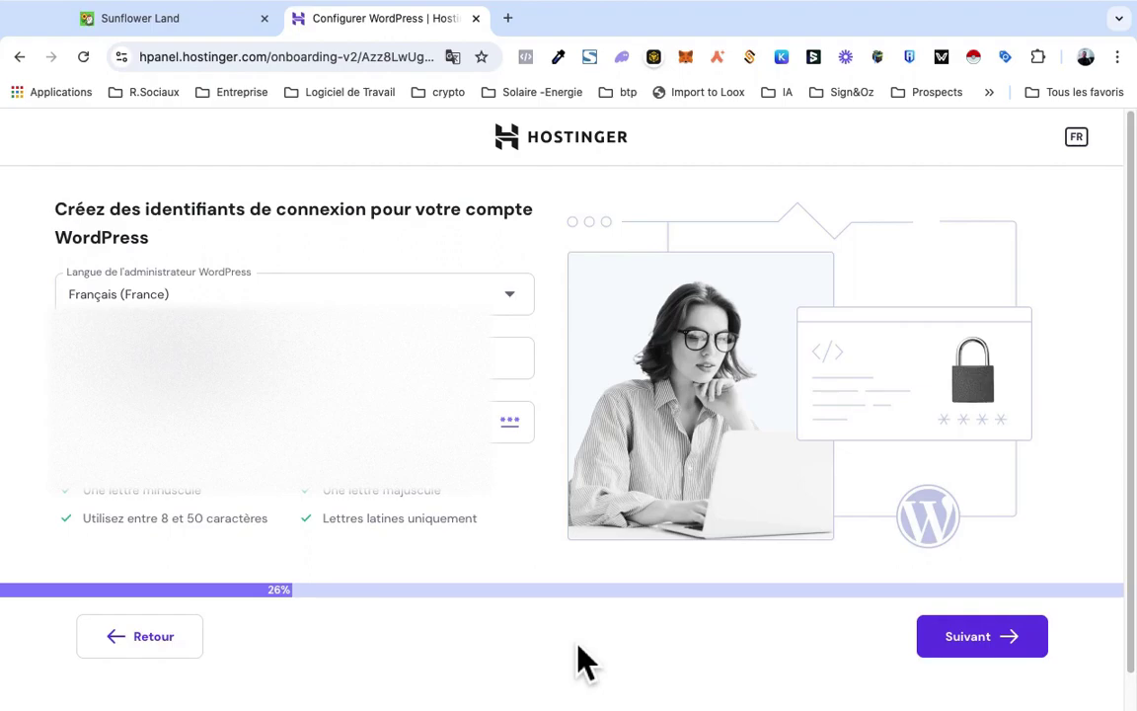
Step: Enter the WordPress administrator password, submit the login credentials and save them in the browser's password manager
{"action": "left_click", "coordinate": [497, 434]}
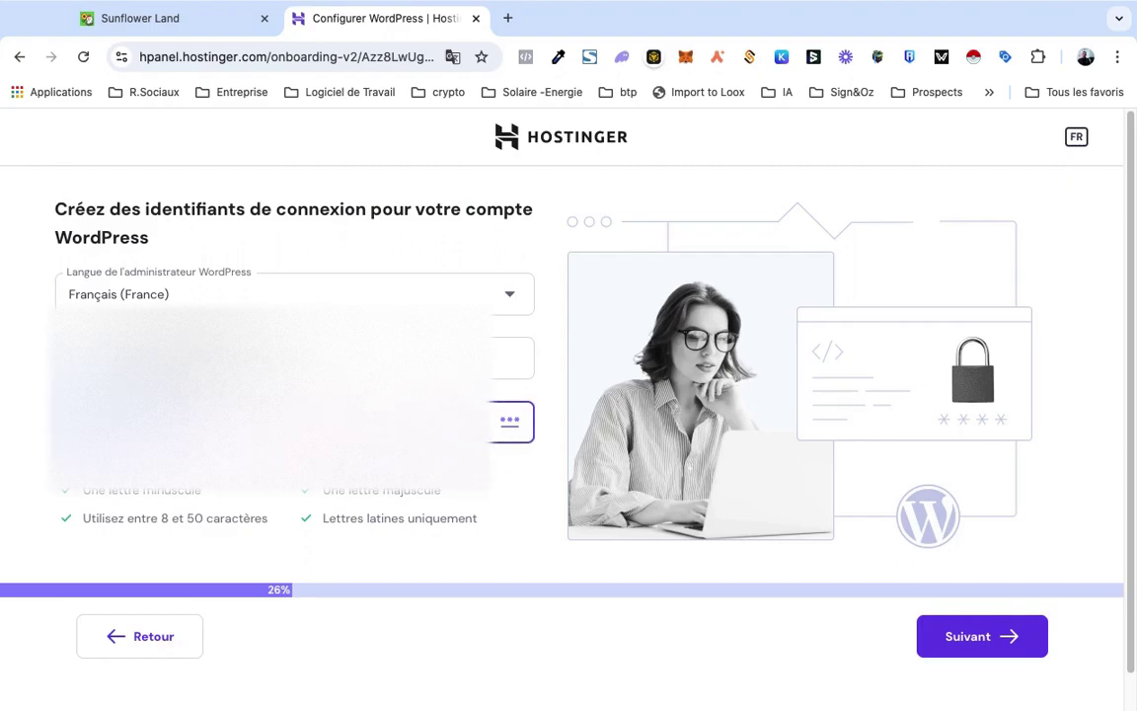
{"action": "key", "text": "BackSpace"}
{"action": "type", "text": "*"}
{"action": "left_click", "coordinate": [482, 460]}
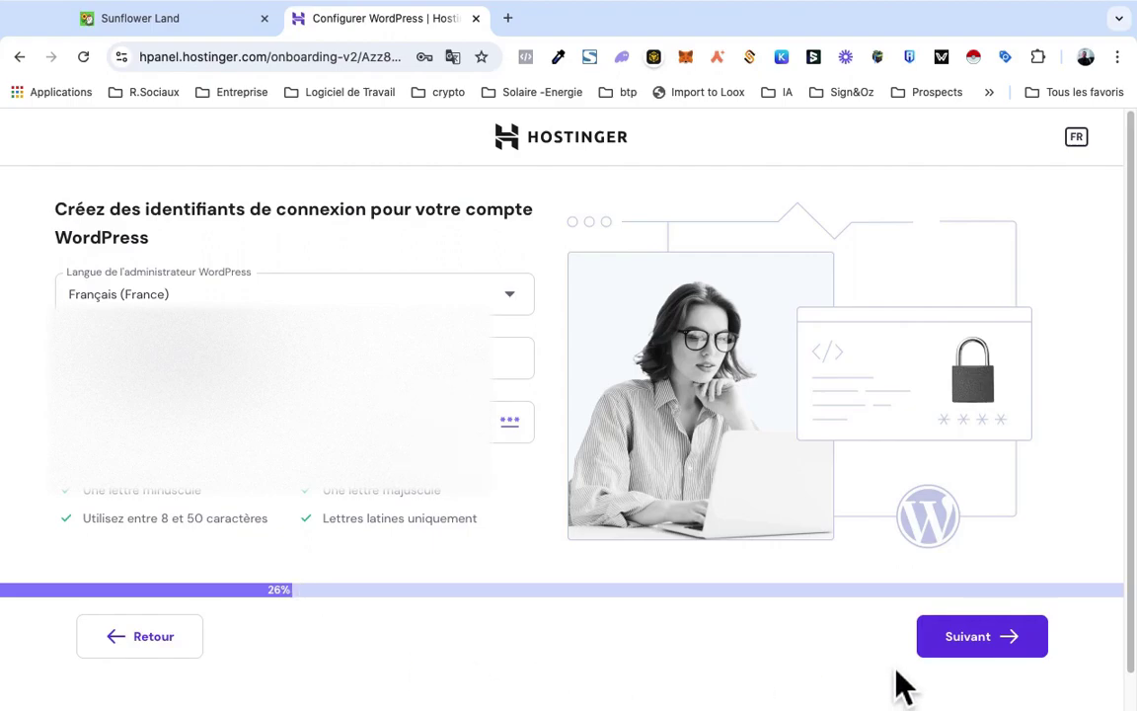
{"action": "left_click", "coordinate": [952, 653]}
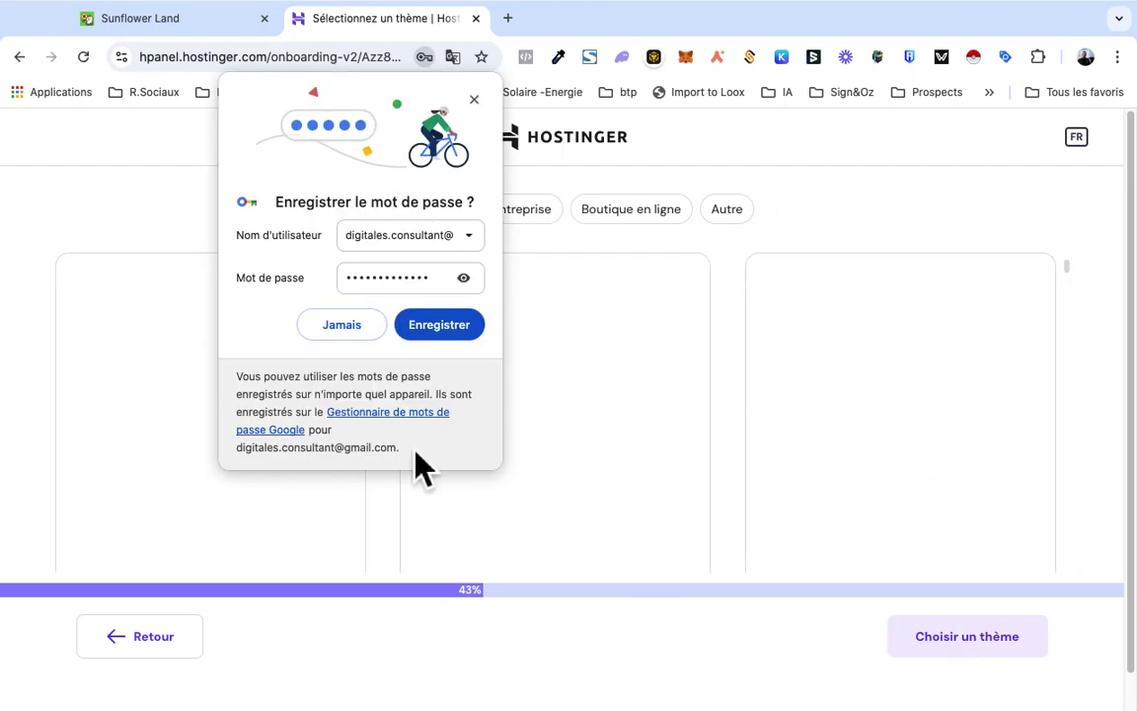
{"action": "left_click", "coordinate": [434, 326]}
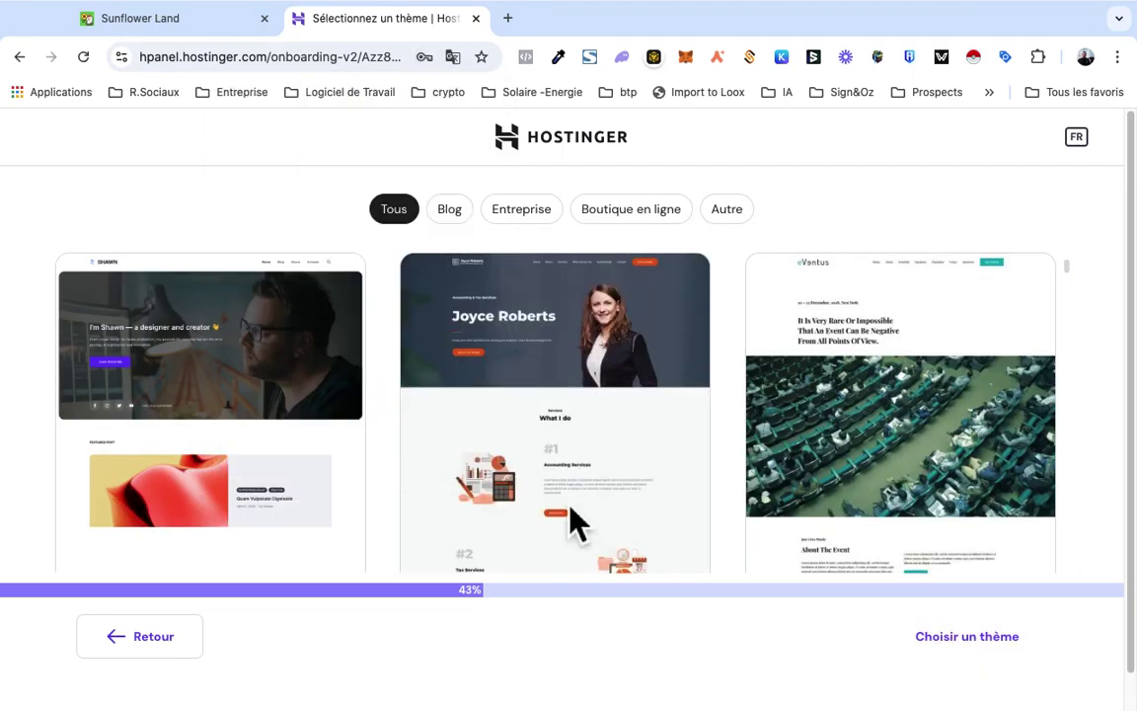
Step: Filter the WordPress theme gallery to the Entreprise category
{"action": "mouse_move", "coordinate": [581, 514]}
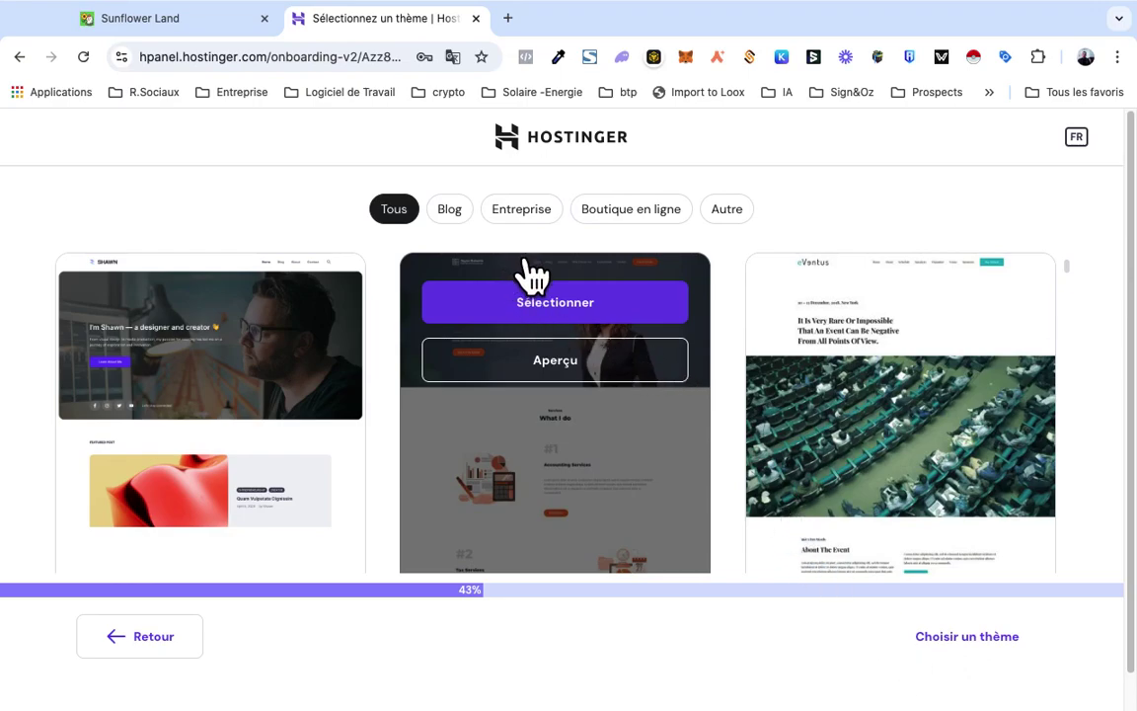
{"action": "left_click", "coordinate": [541, 217]}
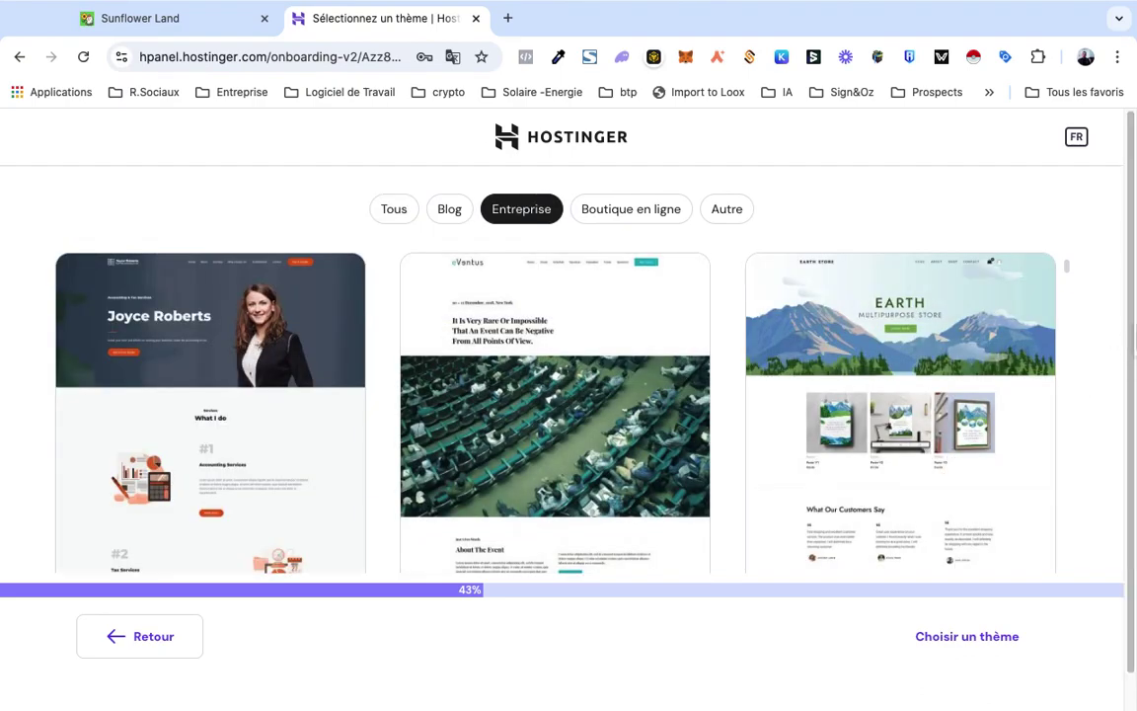
{"action": "scroll", "coordinate": [1130, 299], "scroll_direction": "down", "scroll_amount": 1}
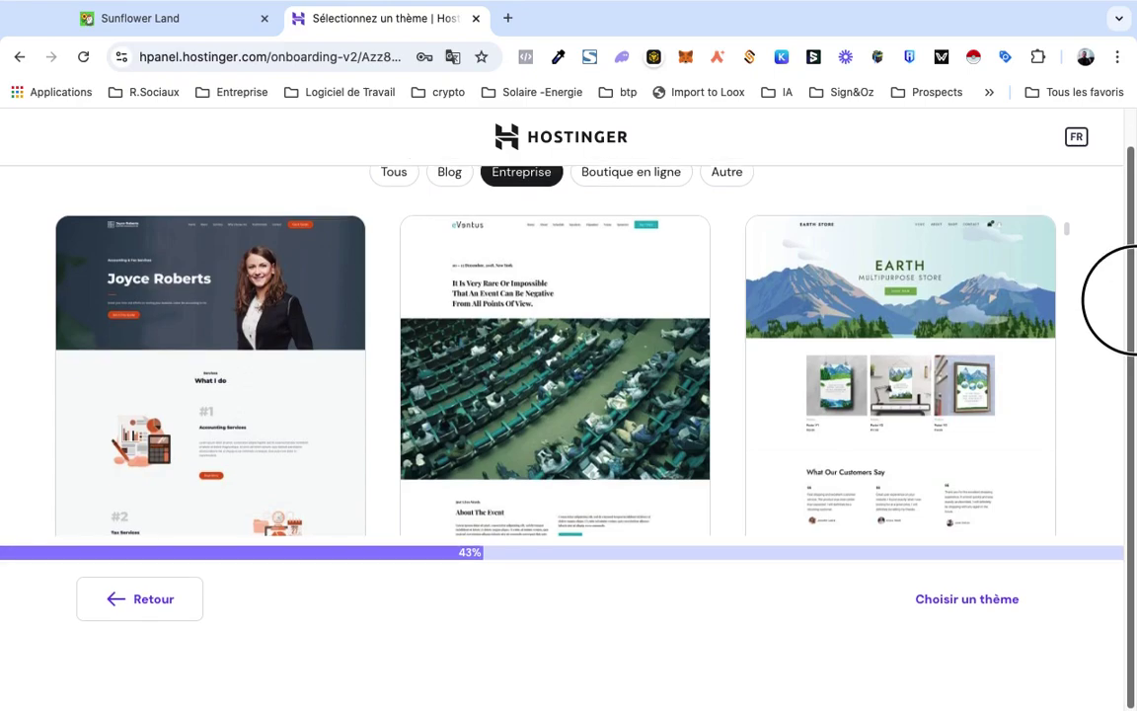
{"action": "scroll", "coordinate": [1130, 299], "scroll_direction": "up", "scroll_amount": 1}
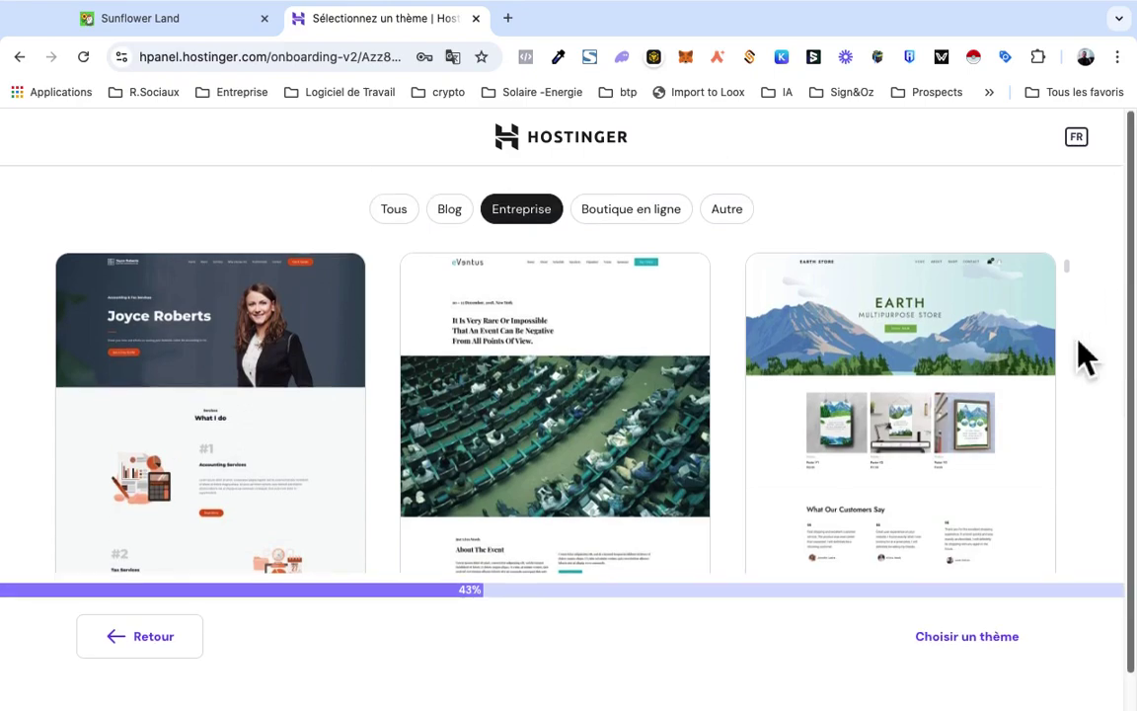
Step: Preview the accounting services theme and the eVentus conference theme, and look through the eVentus page
{"action": "mouse_move", "coordinate": [1027, 459]}
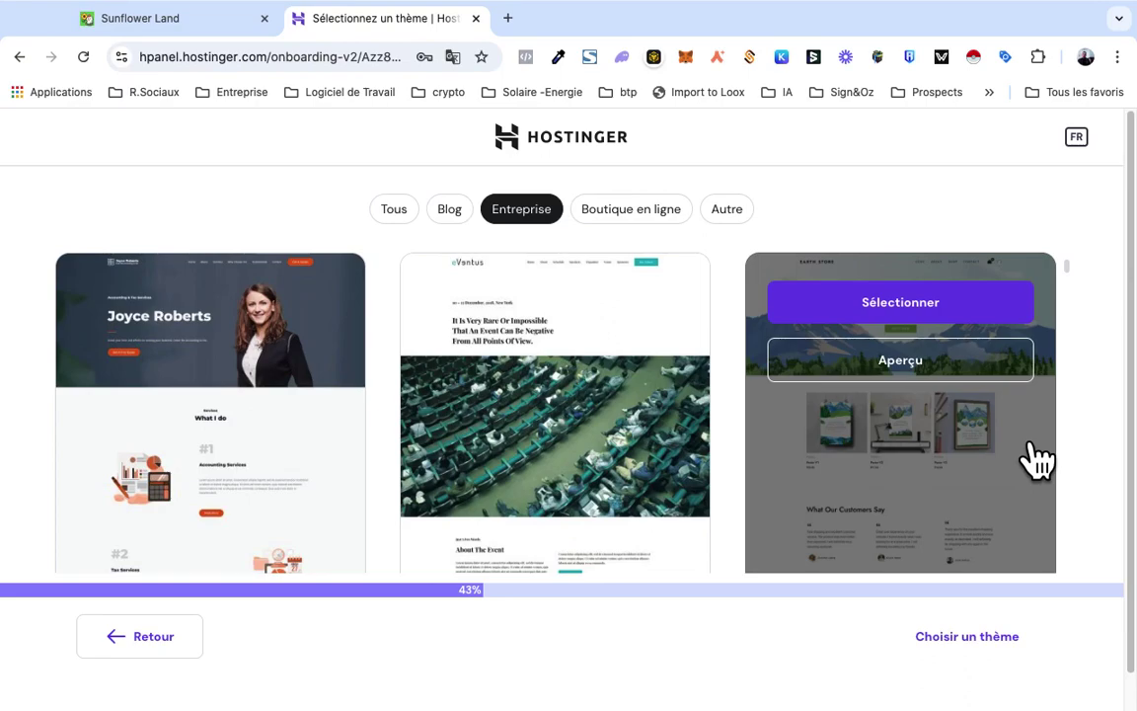
{"action": "mouse_move", "coordinate": [267, 401]}
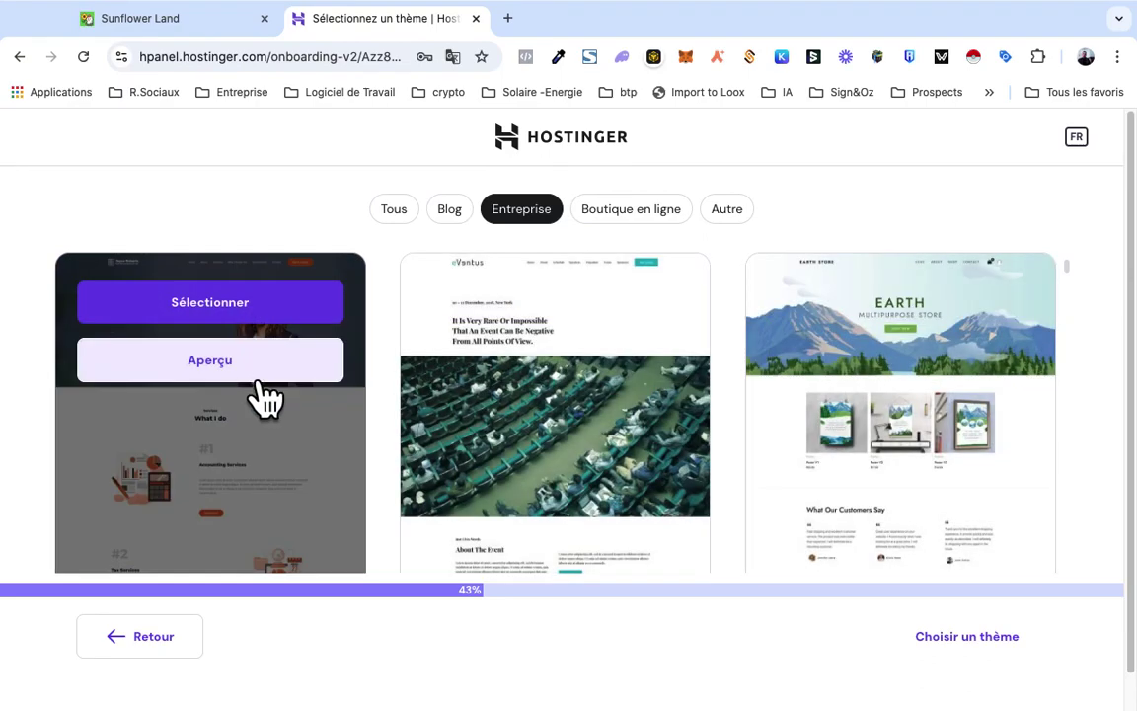
{"action": "left_click", "coordinate": [322, 436]}
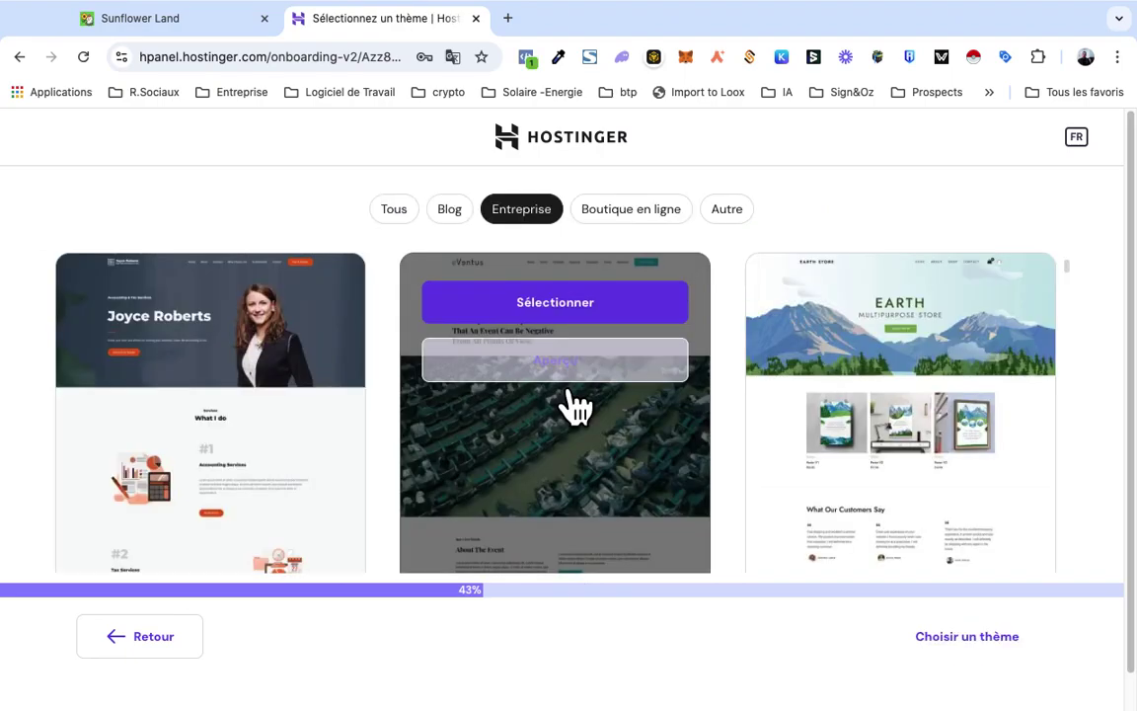
{"action": "left_click", "coordinate": [569, 387]}
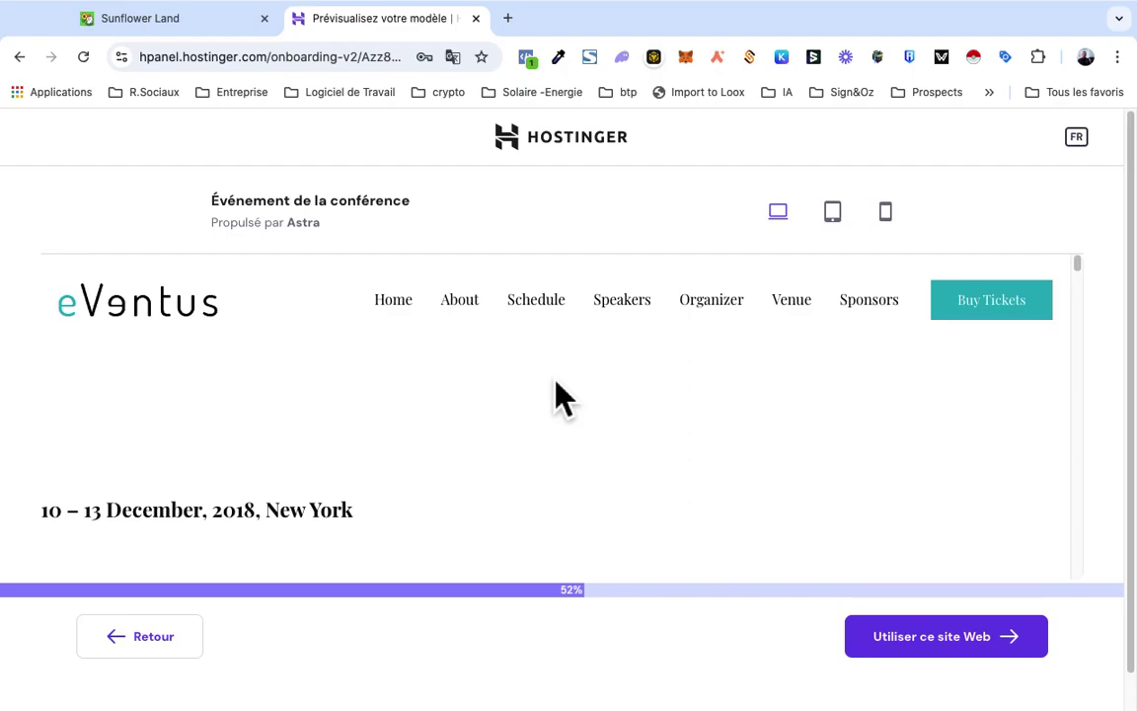
{"action": "left_click", "coordinate": [1083, 272]}
{"action": "left_click_drag", "start_coordinate": [1091, 286], "coordinate": [1079, 551]}
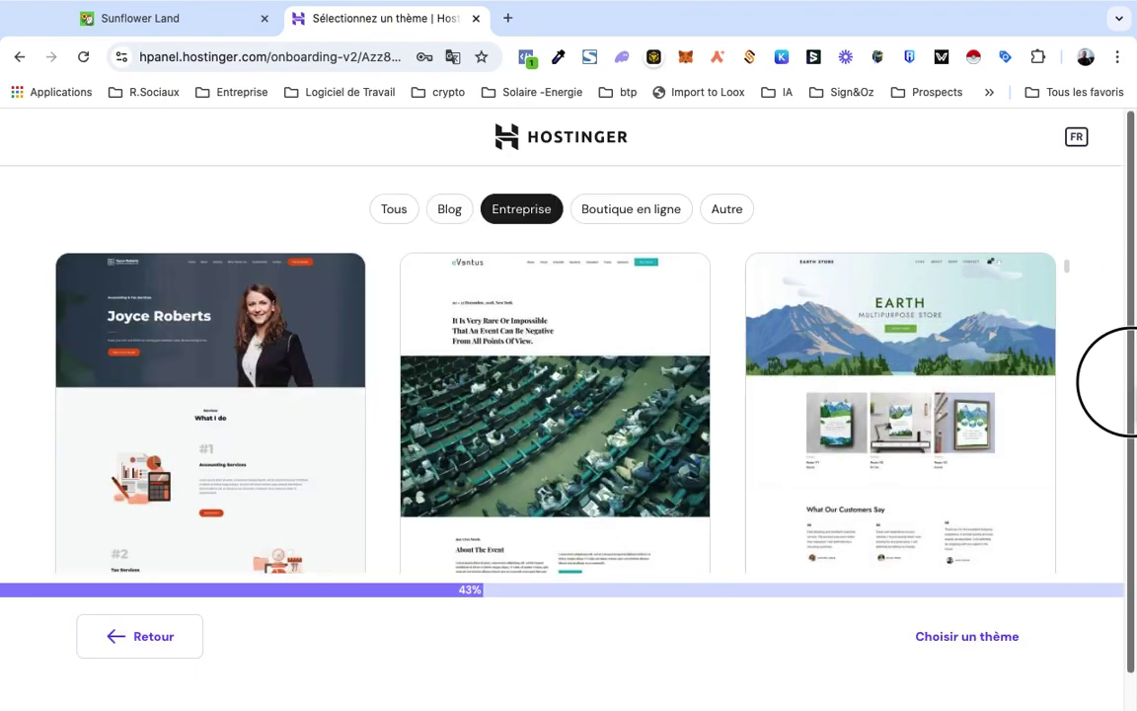
Step: Preview the Earth Store theme "Magasin Planète Terre" and return to the theme gallery
{"action": "mouse_move", "coordinate": [943, 386]}
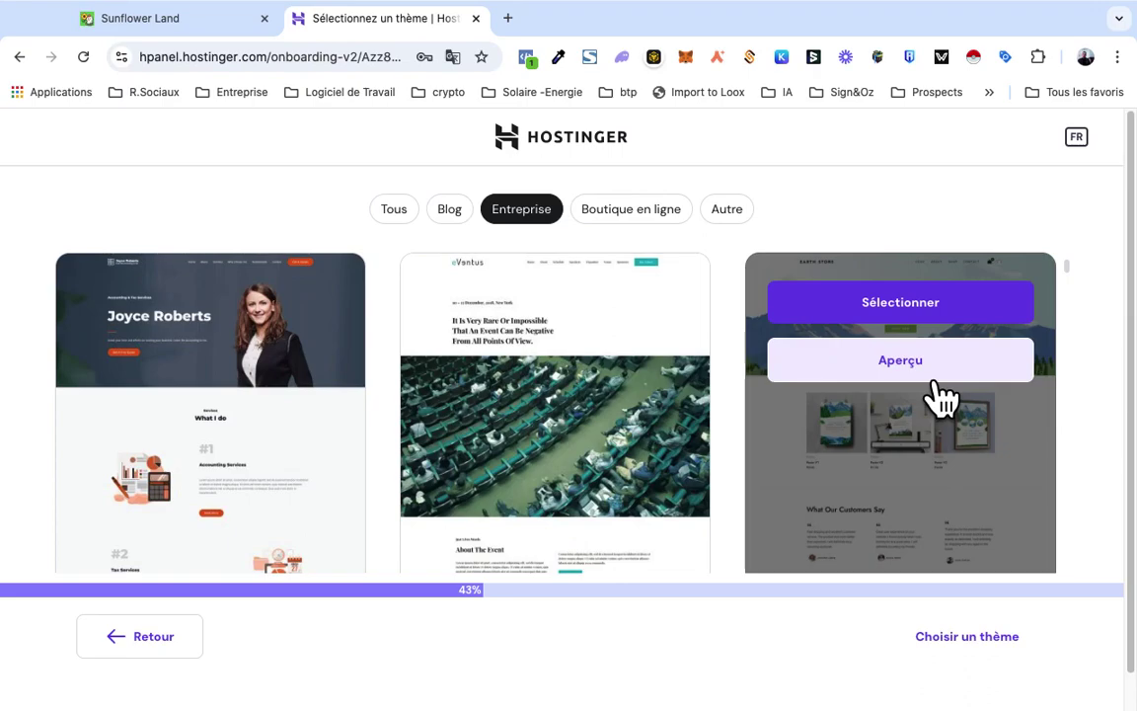
{"action": "left_click", "coordinate": [933, 380]}
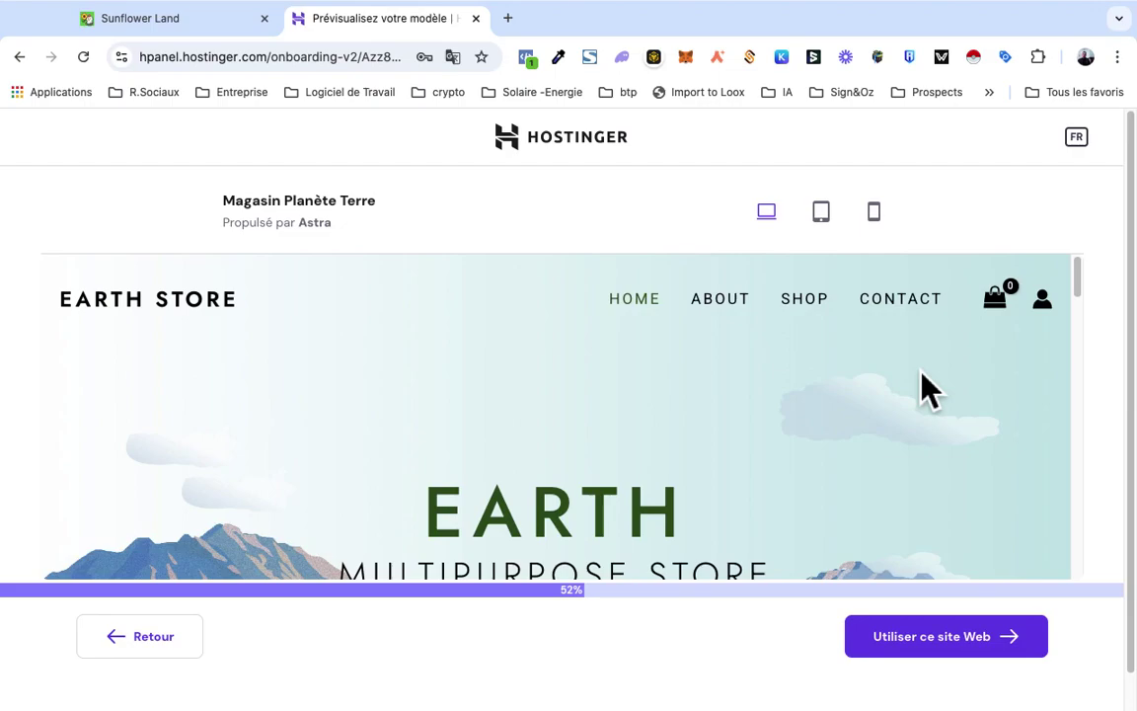
{"action": "left_click", "coordinate": [1084, 279]}
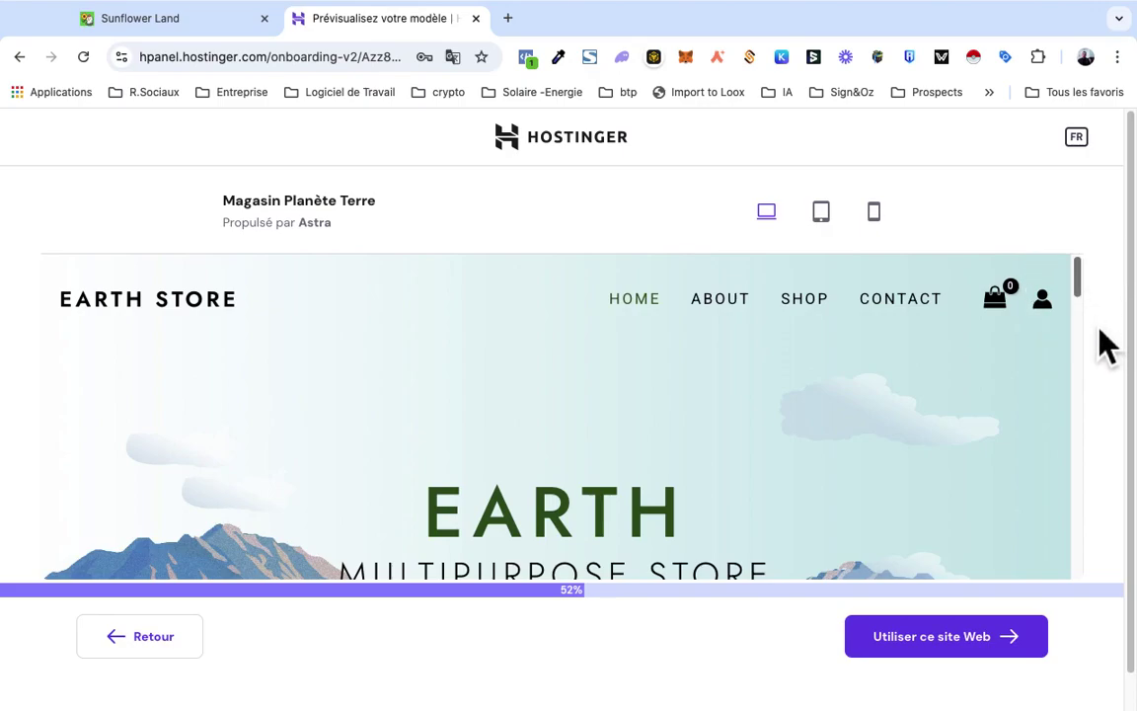
{"action": "left_click_drag", "start_coordinate": [1081, 282], "coordinate": [1079, 241]}
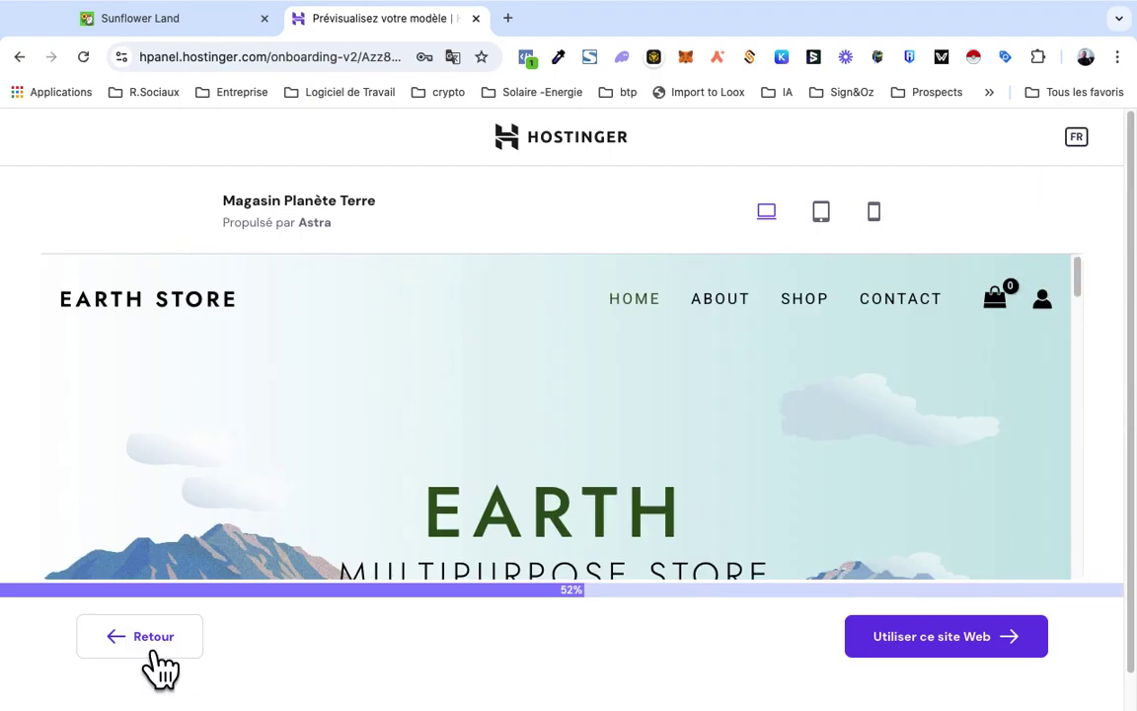
{"action": "left_click", "coordinate": [155, 652]}
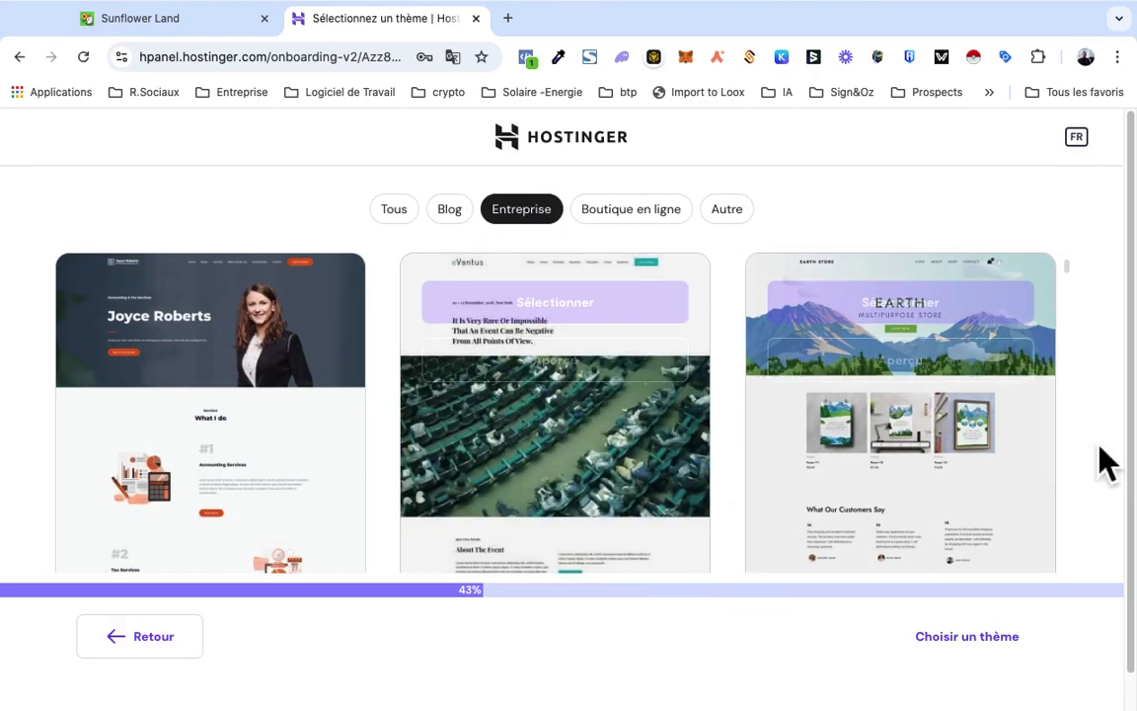
Step: Examine the Entreprise themes for financial consulting, gardening, electricians, childcare, health care and oil painting classes
{"action": "left_click", "coordinate": [1068, 279]}
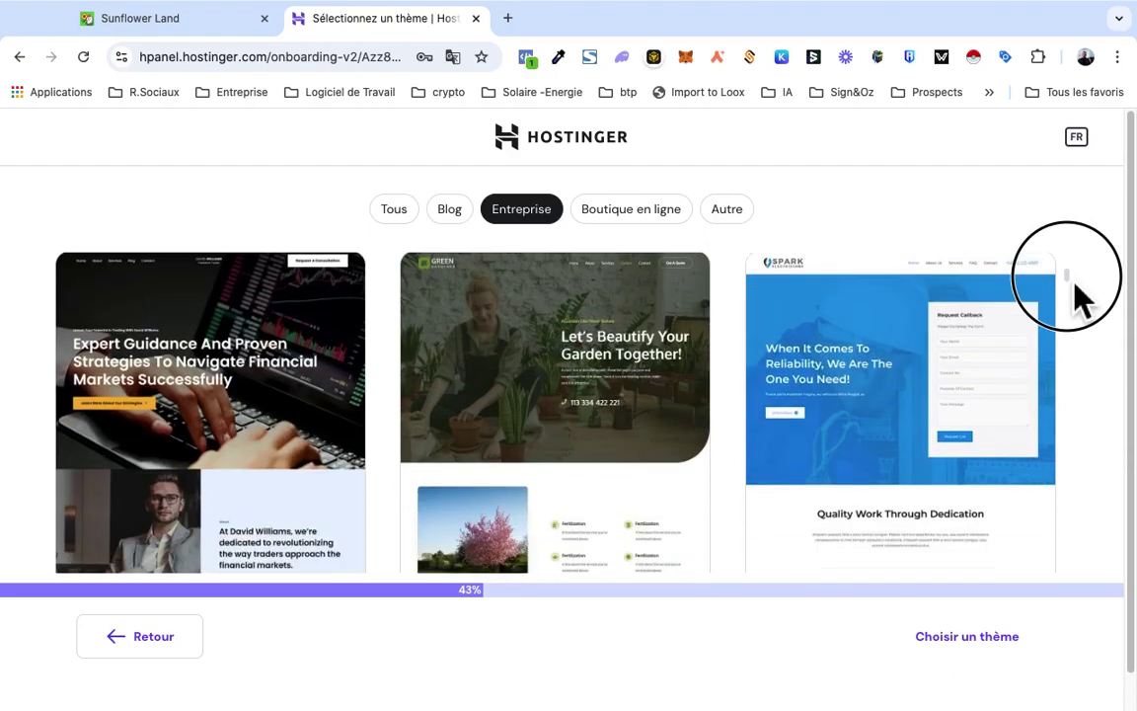
{"action": "left_click_drag", "start_coordinate": [1082, 296], "coordinate": [1089, 296]}
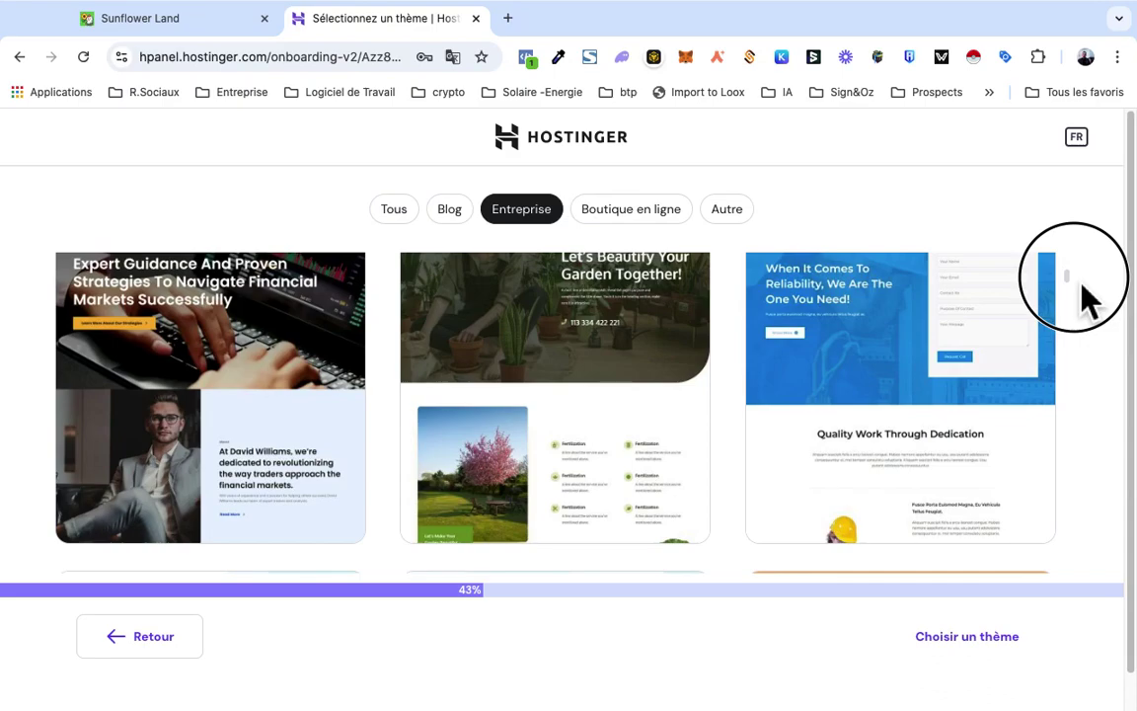
{"action": "scroll", "coordinate": [1086, 296], "scroll_direction": "up", "scroll_amount": 2}
{"action": "scroll", "coordinate": [1083, 282], "scroll_direction": "down", "scroll_amount": 2}
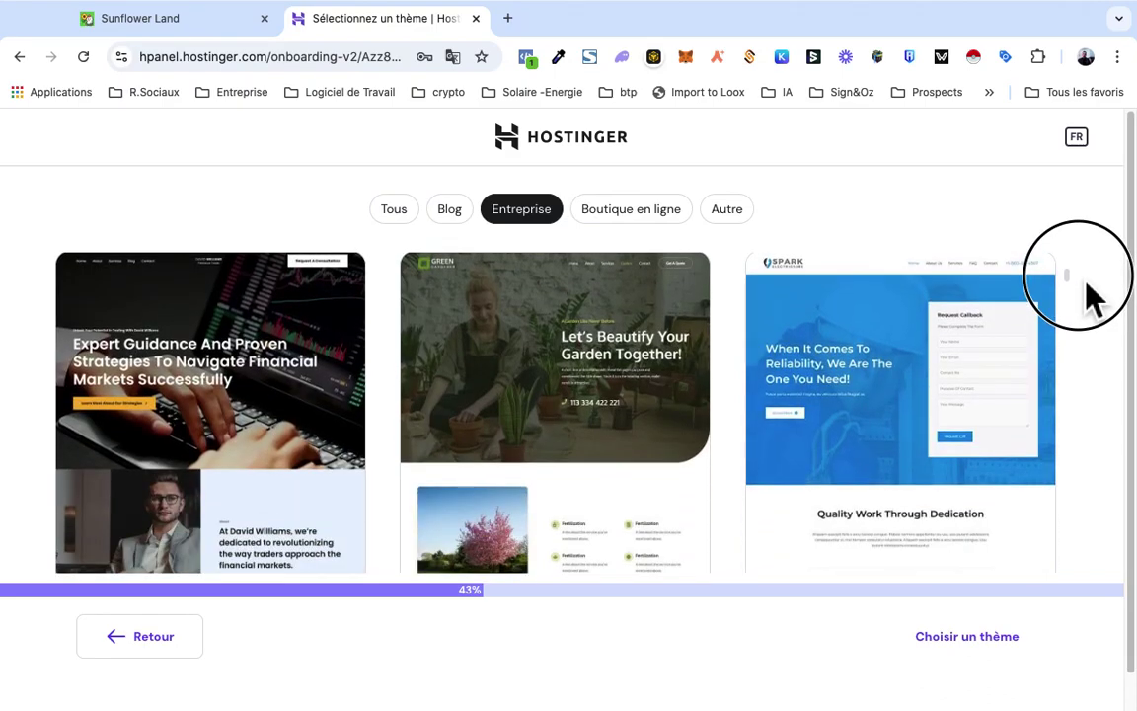
{"action": "scroll", "coordinate": [1094, 296], "scroll_direction": "down", "scroll_amount": 1}
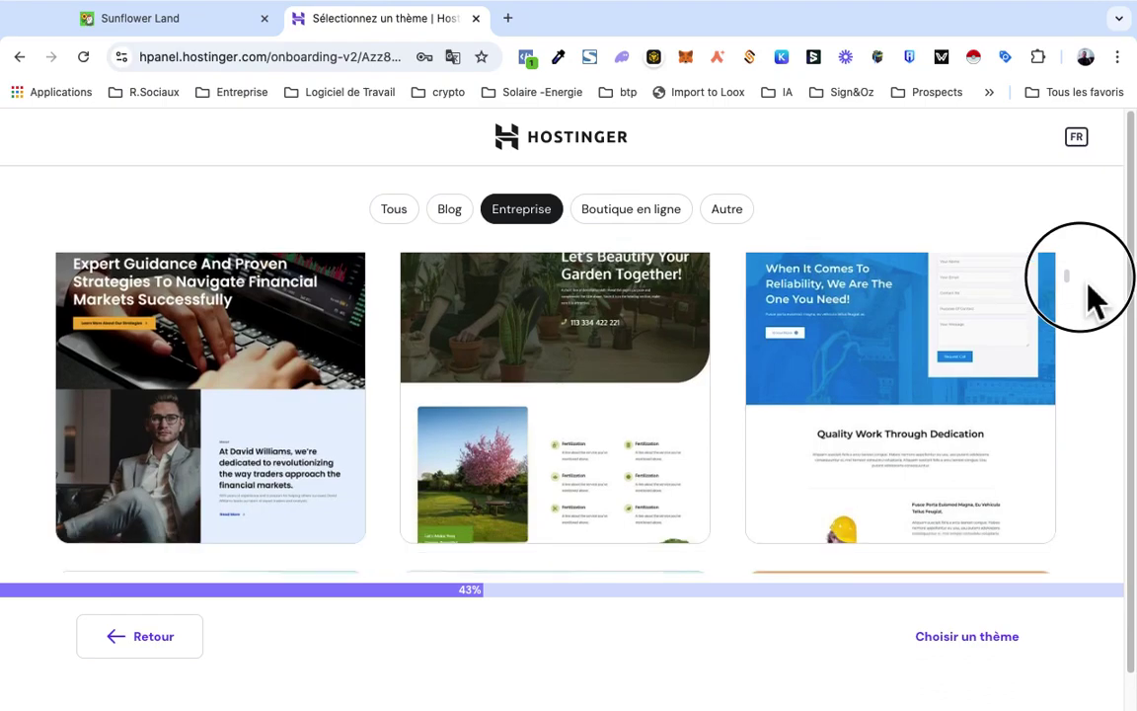
{"action": "scroll", "coordinate": [1094, 296], "scroll_direction": "down", "scroll_amount": 3}
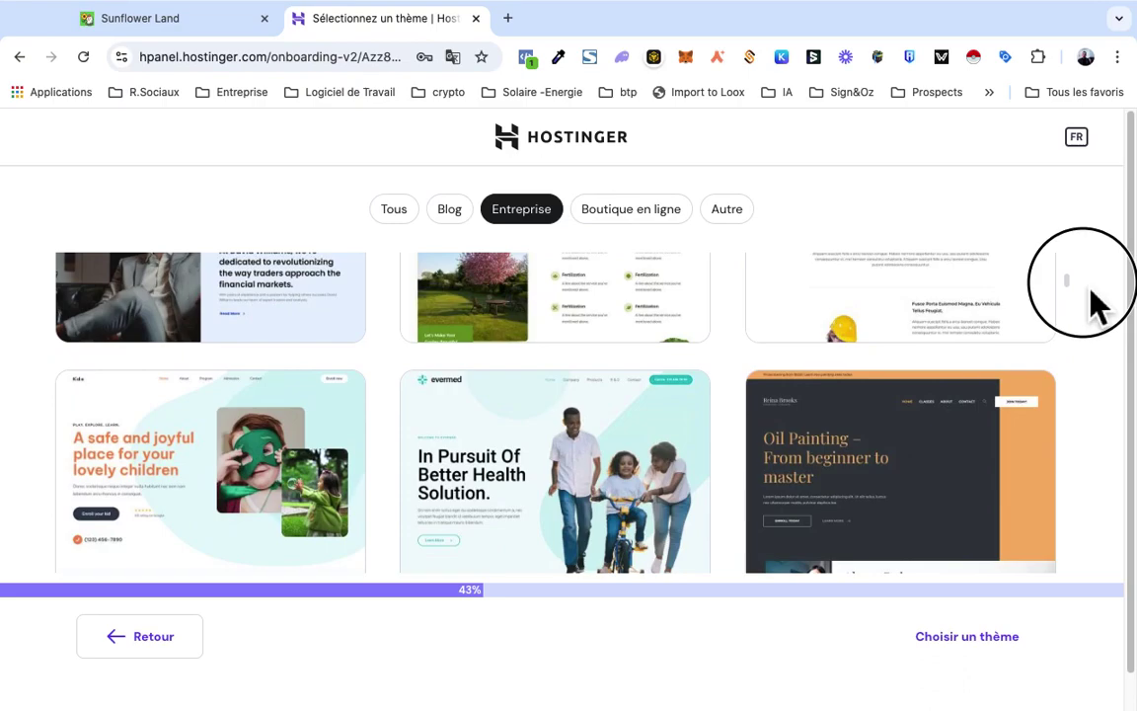
{"action": "scroll", "coordinate": [1096, 301], "scroll_direction": "down", "scroll_amount": 1}
{"action": "scroll", "coordinate": [1096, 302], "scroll_direction": "down", "scroll_amount": 1}
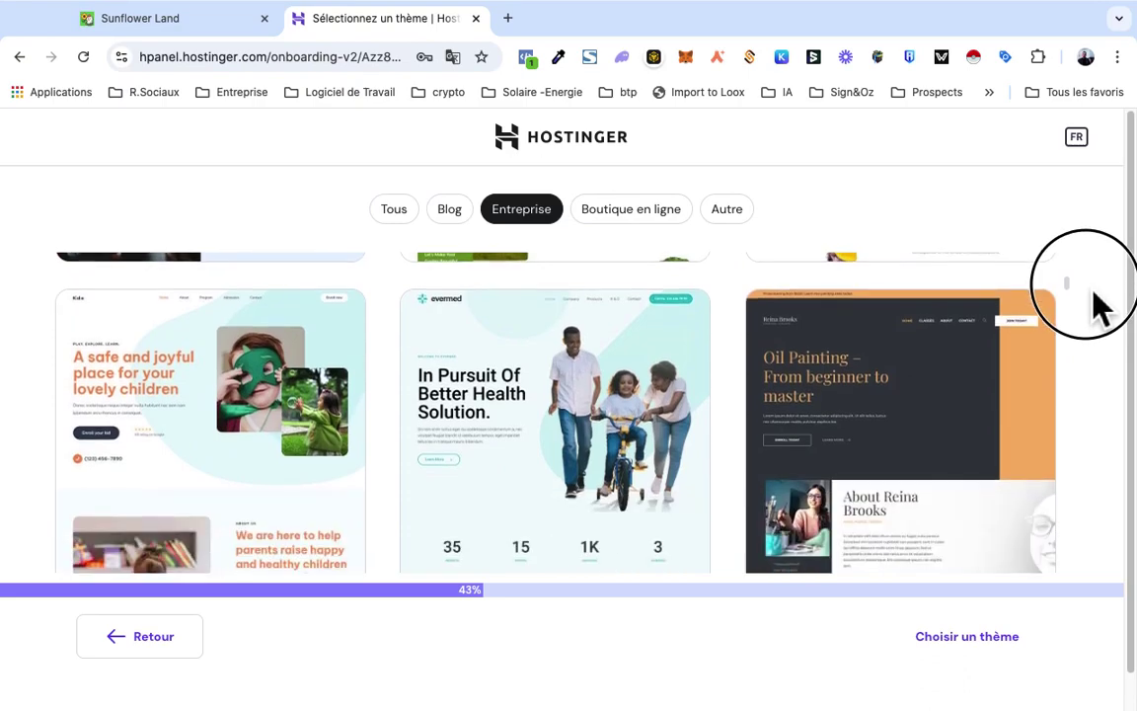
{"action": "scroll", "coordinate": [1096, 301], "scroll_direction": "down", "scroll_amount": 1}
{"action": "scroll", "coordinate": [1101, 308], "scroll_direction": "down", "scroll_amount": 3}
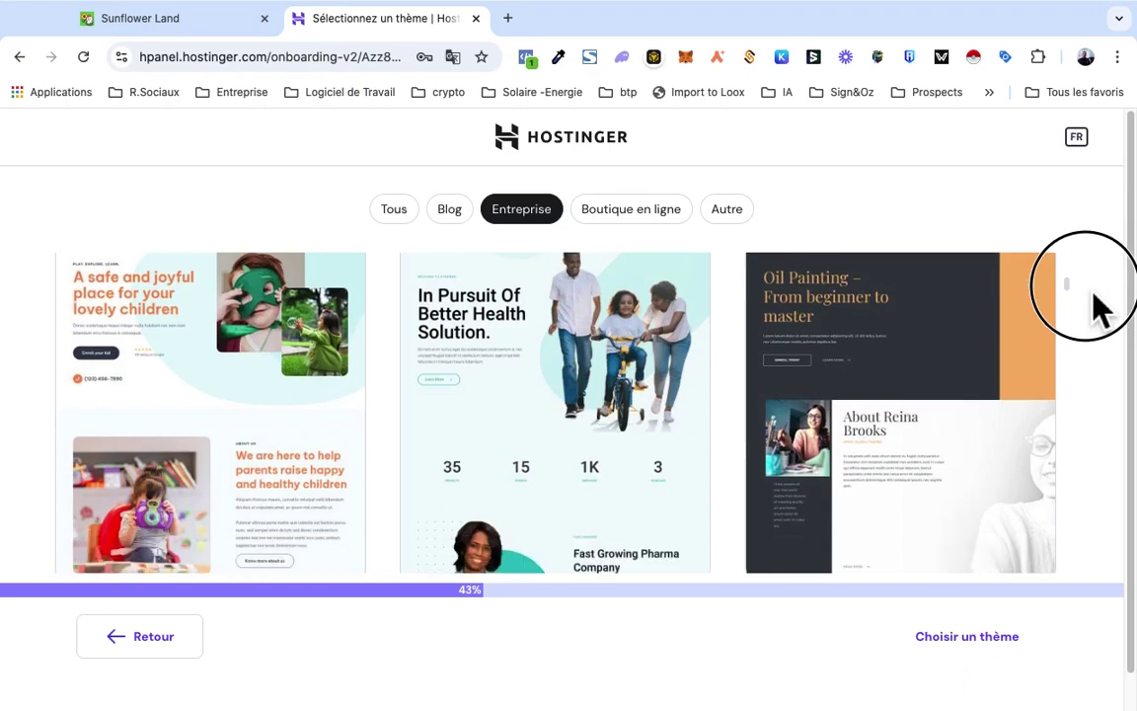
{"action": "scroll", "coordinate": [1106, 307], "scroll_direction": "up", "scroll_amount": 5}
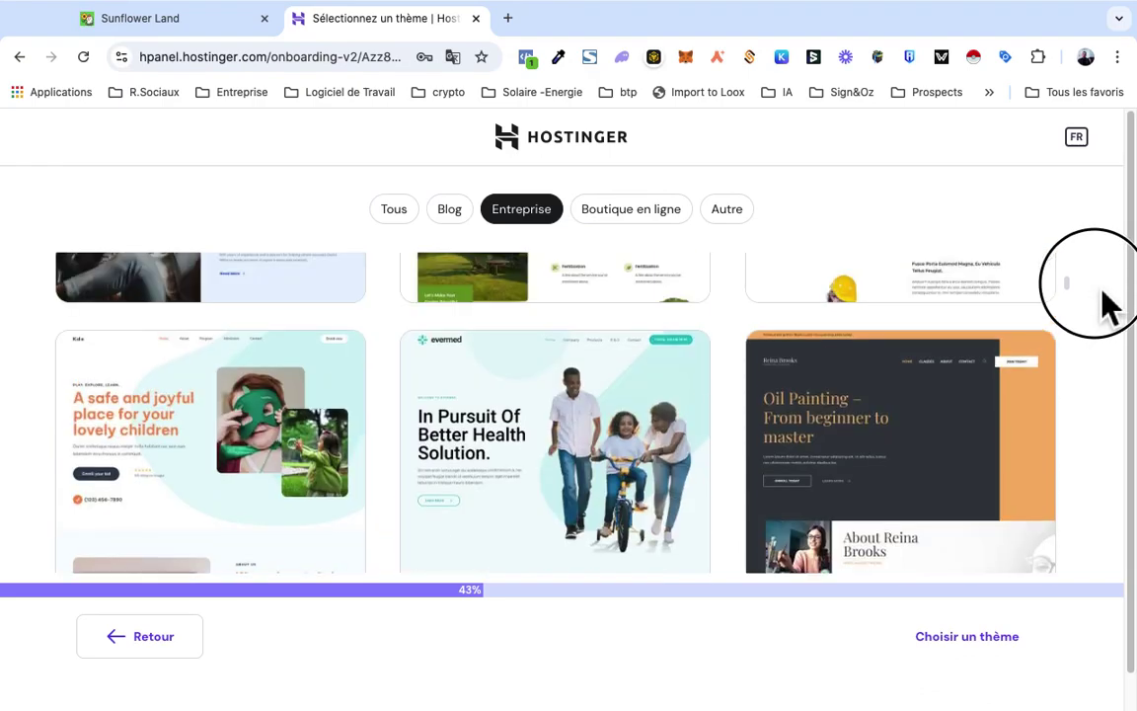
Step: Browse further down the Entreprise gallery, from the piano and language tutoring themes to the restaurant and bicycle themes
{"action": "scroll", "coordinate": [1106, 307], "scroll_direction": "down", "scroll_amount": 5}
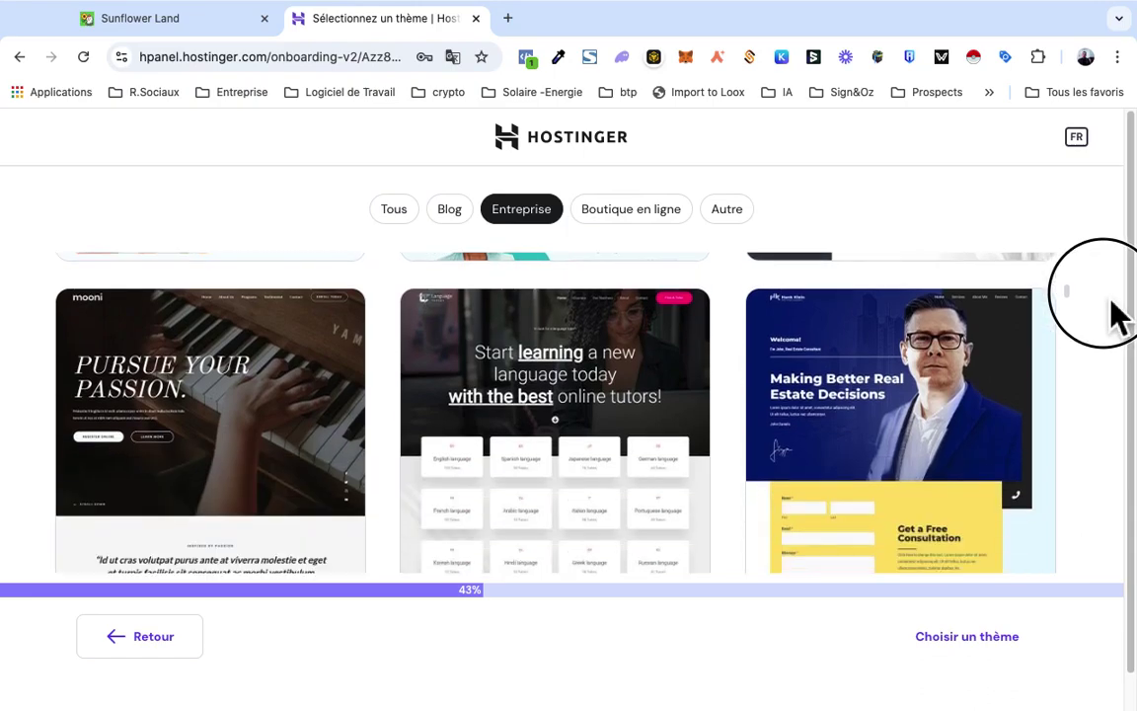
{"action": "scroll", "coordinate": [1118, 316], "scroll_direction": "down", "scroll_amount": 1}
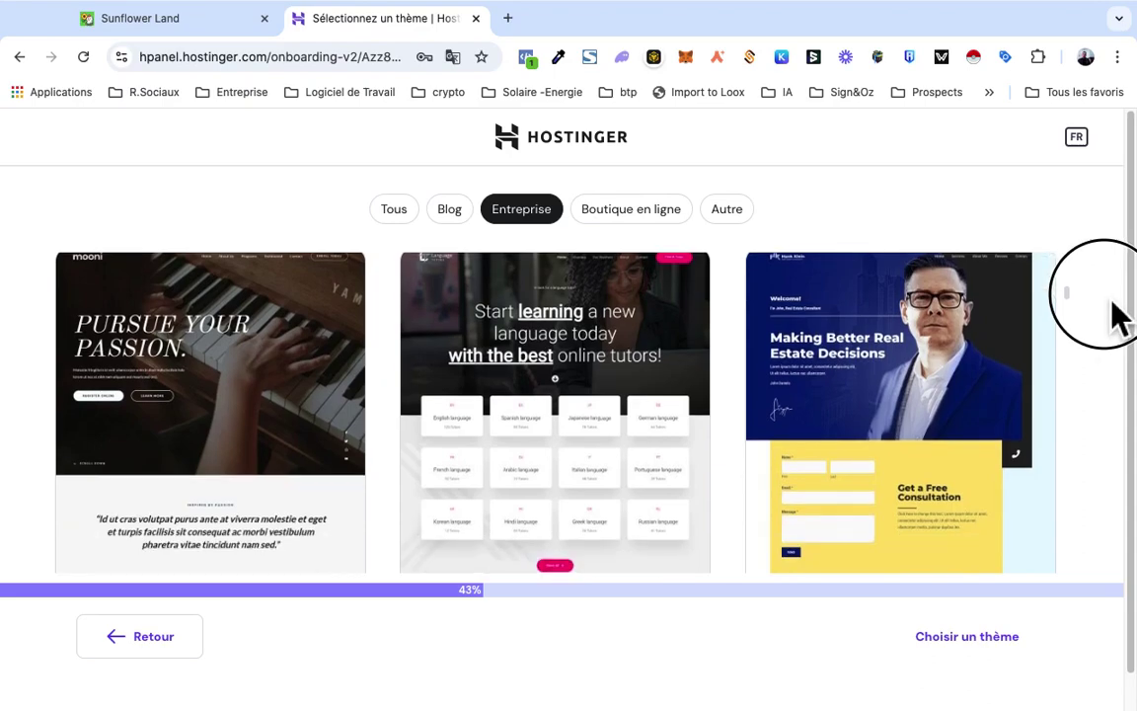
{"action": "scroll", "coordinate": [1119, 316], "scroll_direction": "down", "scroll_amount": 5}
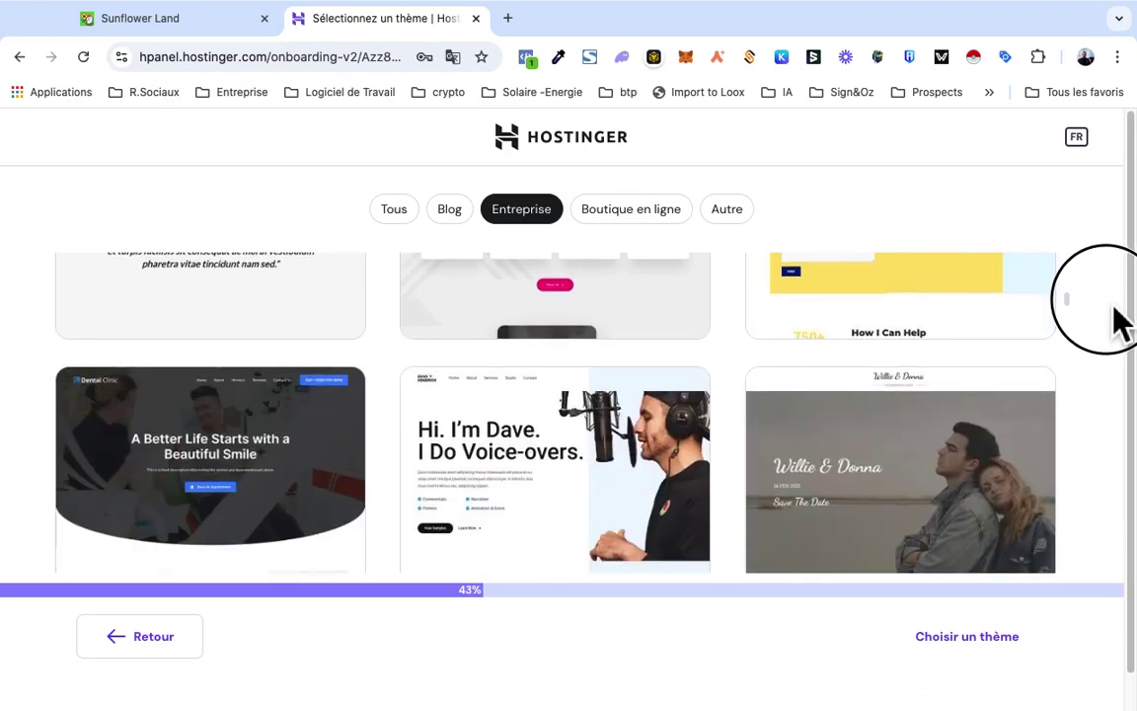
{"action": "scroll", "coordinate": [1118, 316], "scroll_direction": "down", "scroll_amount": 4}
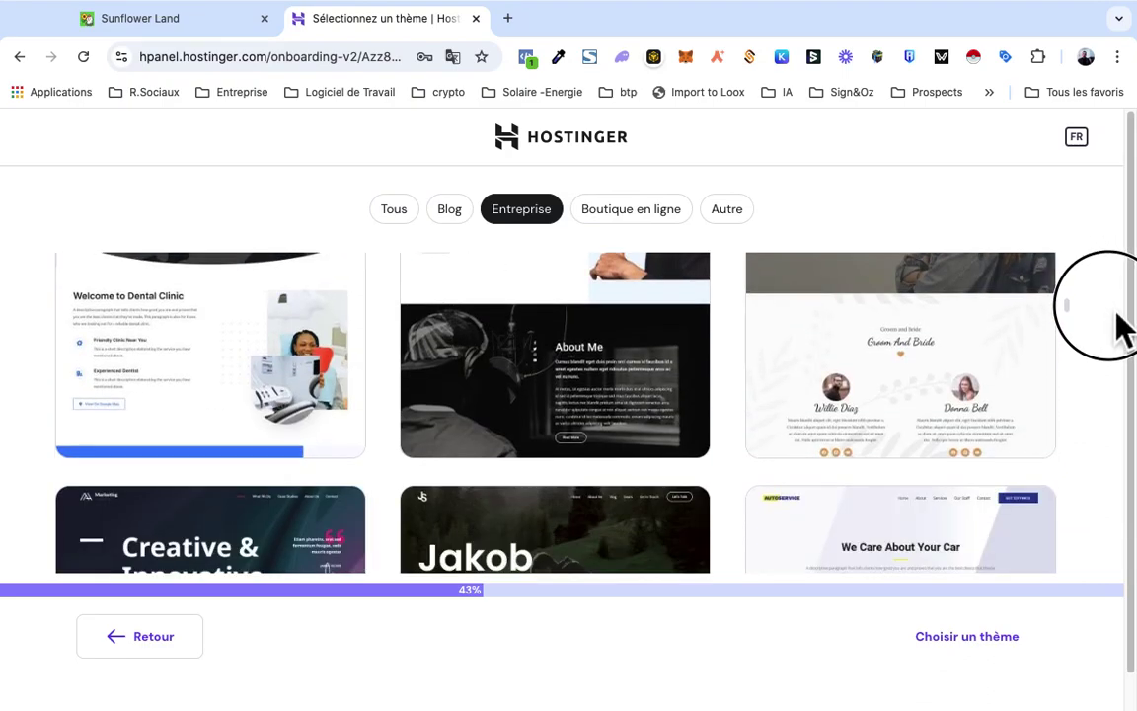
{"action": "scroll", "coordinate": [1119, 325], "scroll_direction": "down", "scroll_amount": 5}
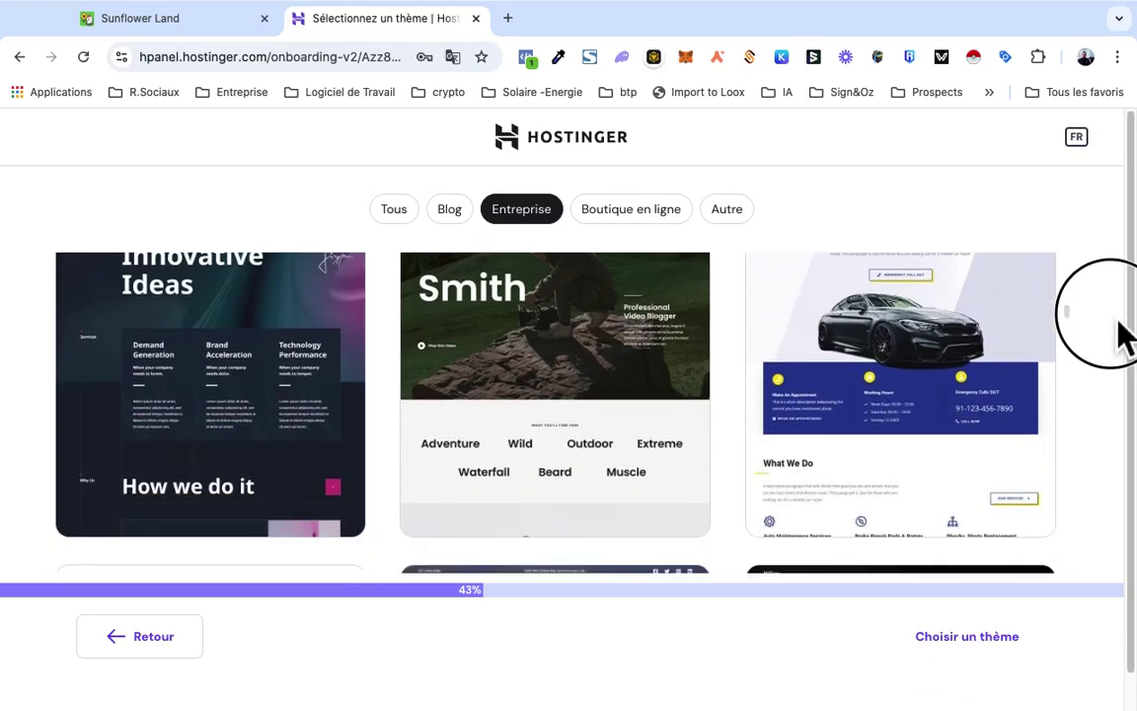
{"action": "scroll", "coordinate": [1119, 323], "scroll_direction": "down", "scroll_amount": 5}
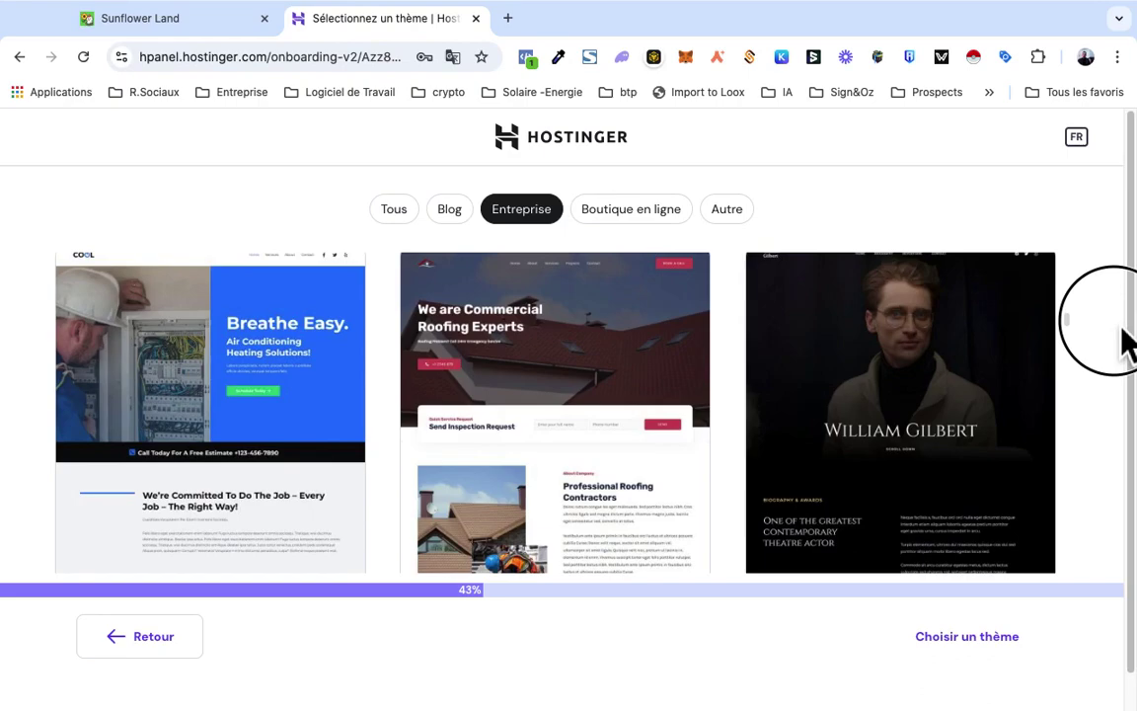
{"action": "scroll", "coordinate": [1125, 340], "scroll_direction": "down", "scroll_amount": 5}
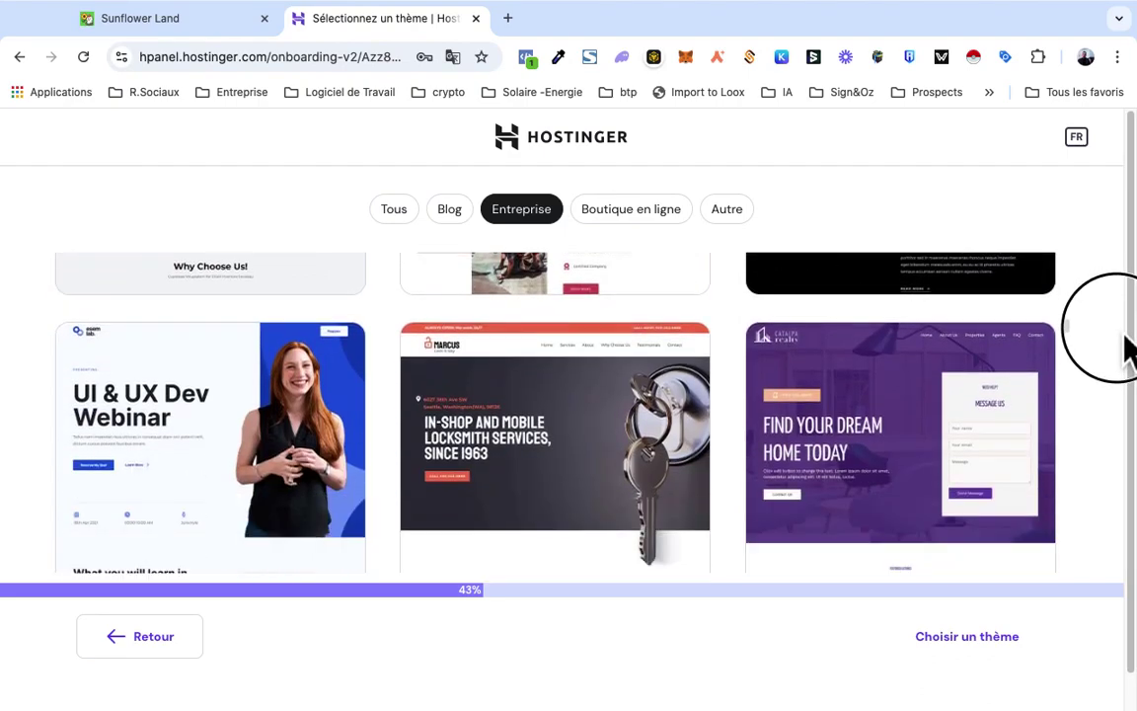
{"action": "scroll", "coordinate": [1126, 340], "scroll_direction": "down", "scroll_amount": 2}
{"action": "scroll", "coordinate": [1125, 341], "scroll_direction": "down", "scroll_amount": 5}
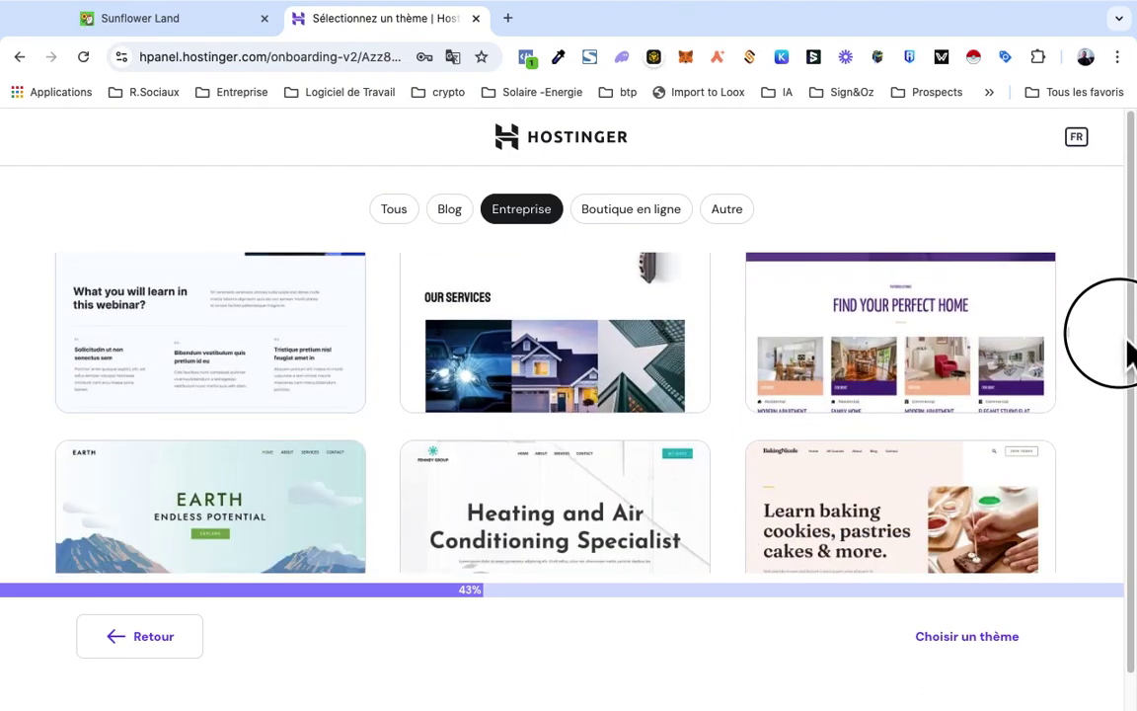
{"action": "scroll", "coordinate": [1130, 358], "scroll_direction": "down", "scroll_amount": 6}
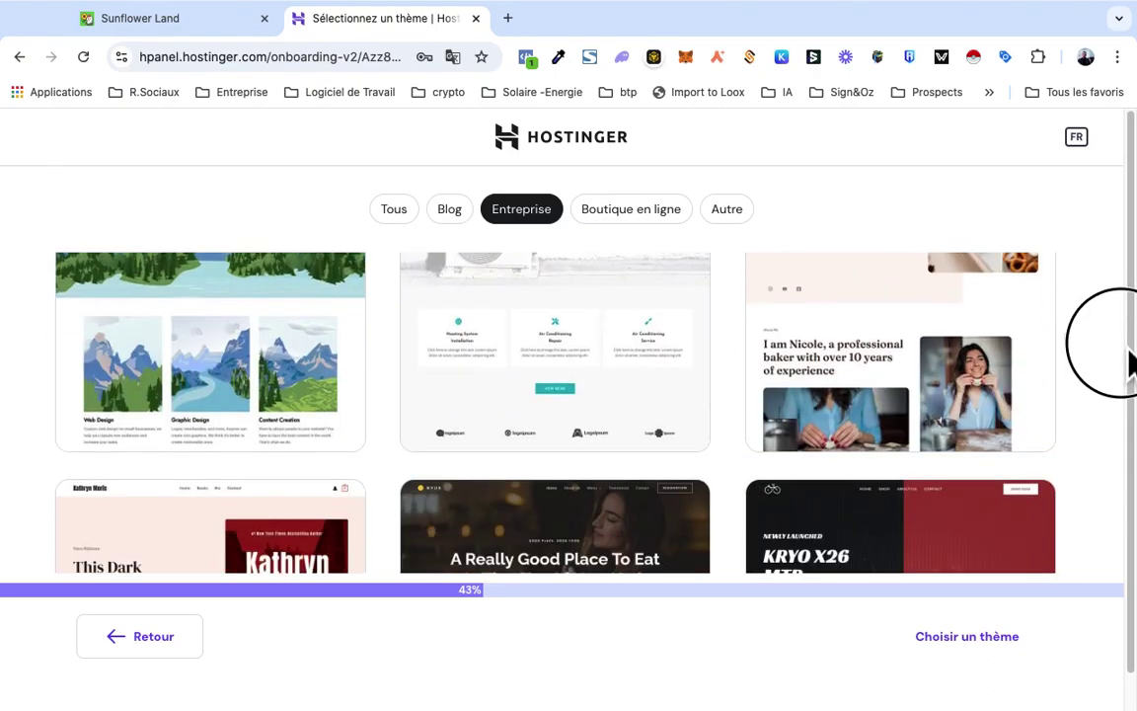
Step: Compare the air conditioning, roofing, webinar, locksmith and home realty themes with the rows around them
{"action": "scroll", "coordinate": [1130, 341], "scroll_direction": "up", "scroll_amount": 12}
{"action": "scroll", "coordinate": [1132, 340], "scroll_direction": "up", "scroll_amount": 1}
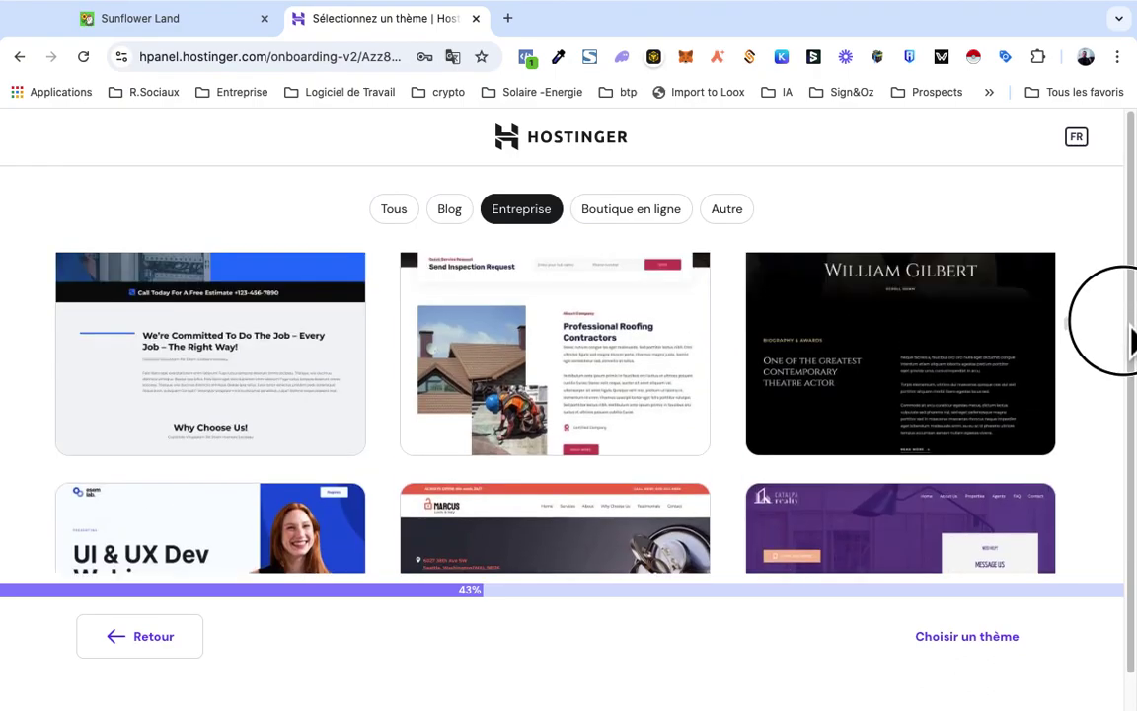
{"action": "scroll", "coordinate": [1130, 340], "scroll_direction": "down", "scroll_amount": 9}
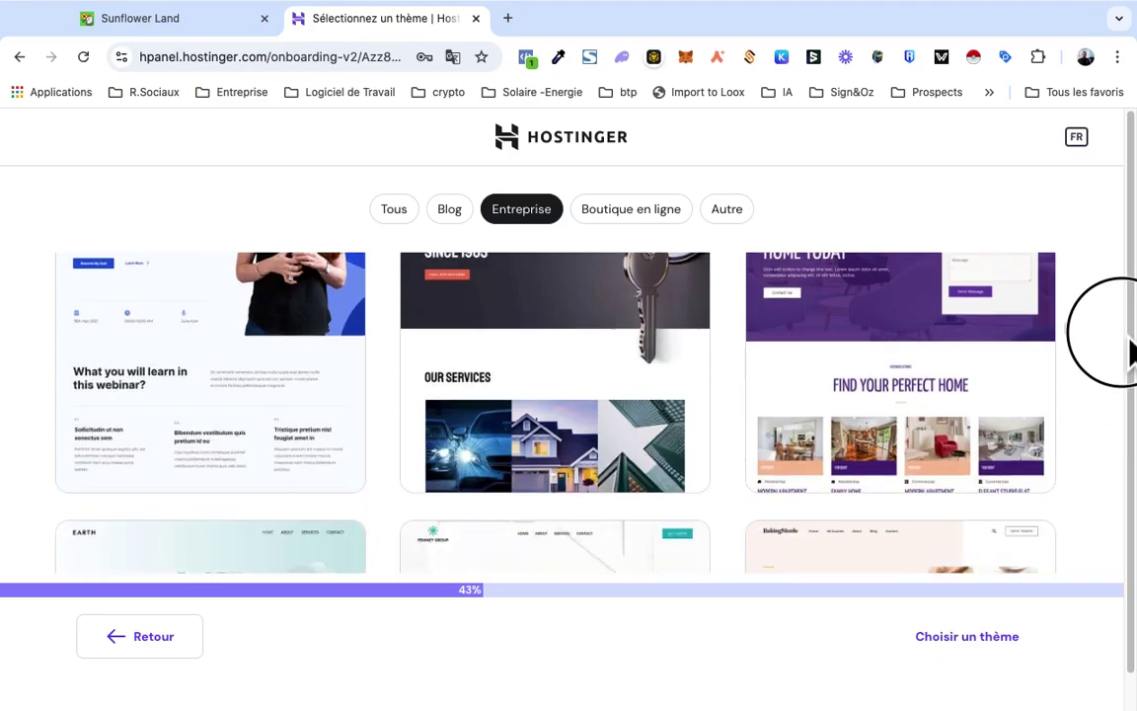
{"action": "scroll", "coordinate": [1132, 360], "scroll_direction": "down", "scroll_amount": 5}
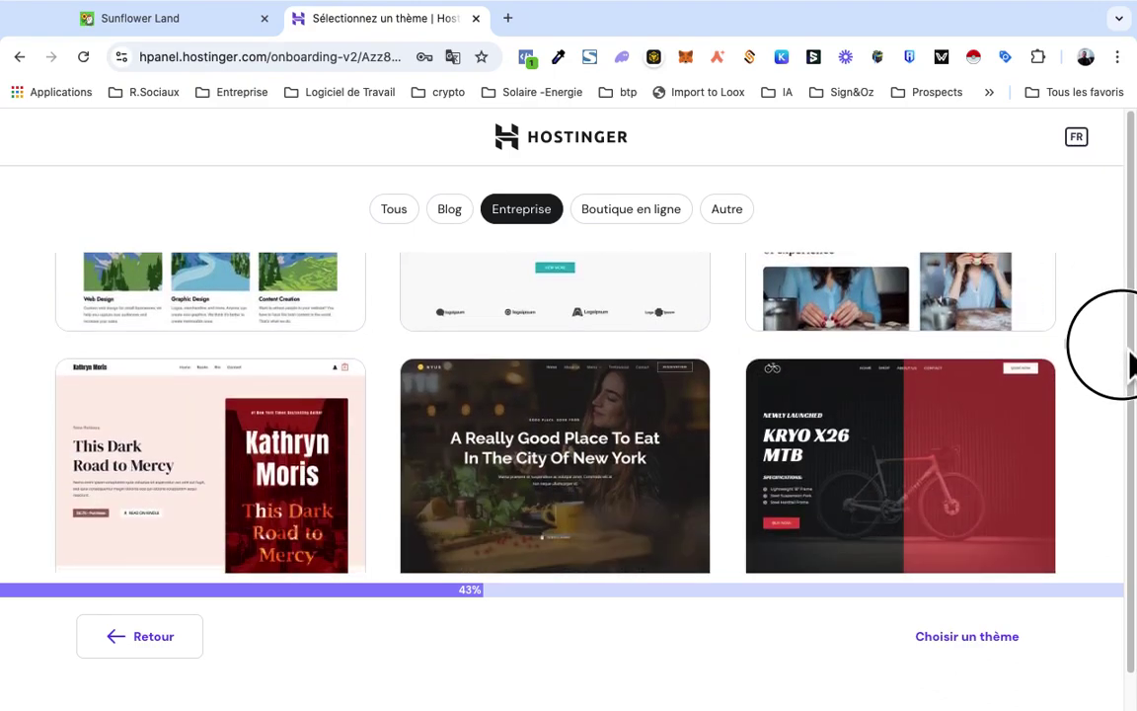
{"action": "scroll", "coordinate": [1132, 366], "scroll_direction": "up", "scroll_amount": 8}
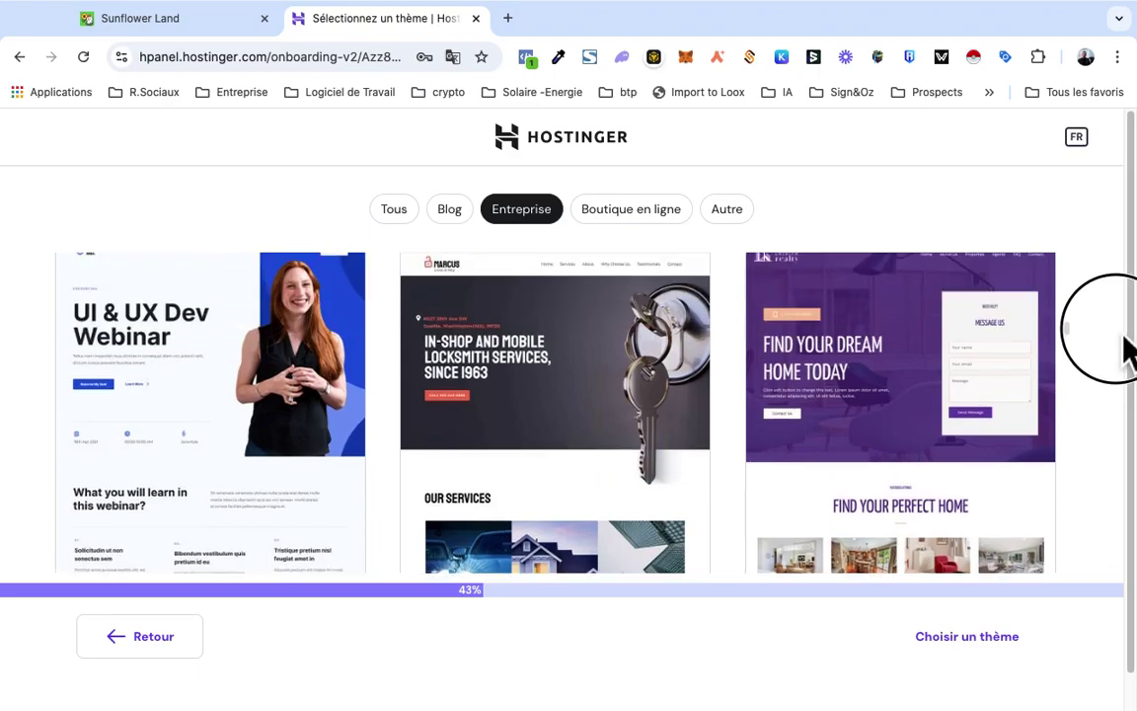
{"action": "scroll", "coordinate": [1126, 351], "scroll_direction": "down", "scroll_amount": 4}
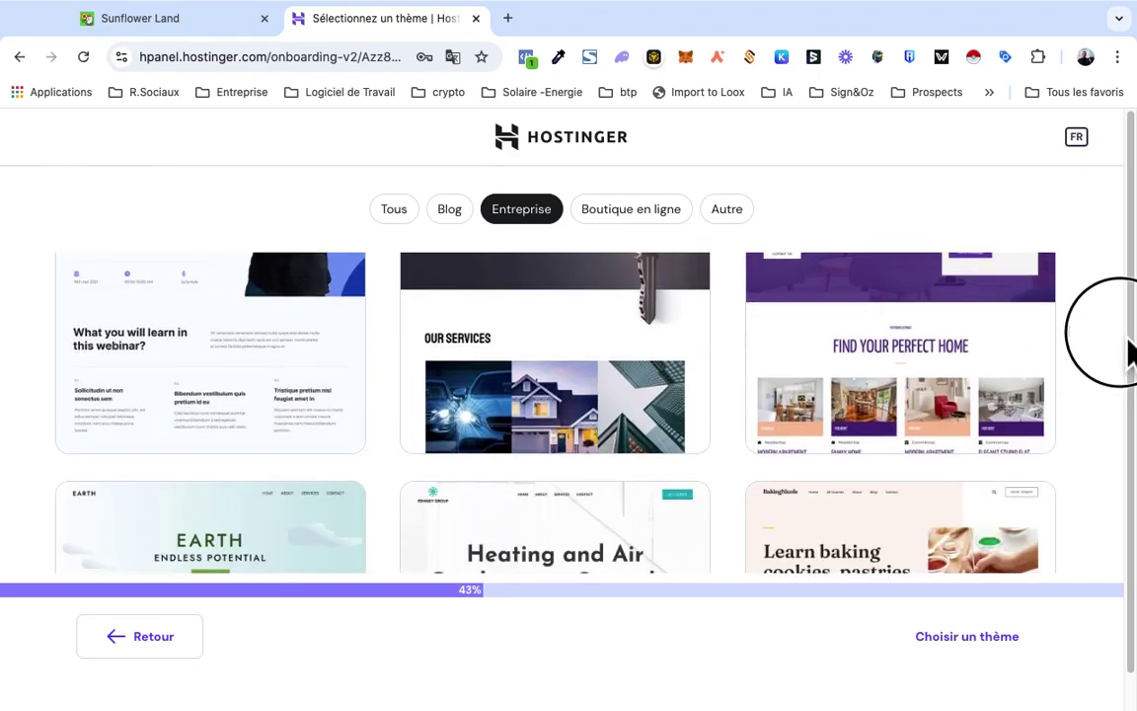
{"action": "scroll", "coordinate": [1128, 347], "scroll_direction": "up", "scroll_amount": 5}
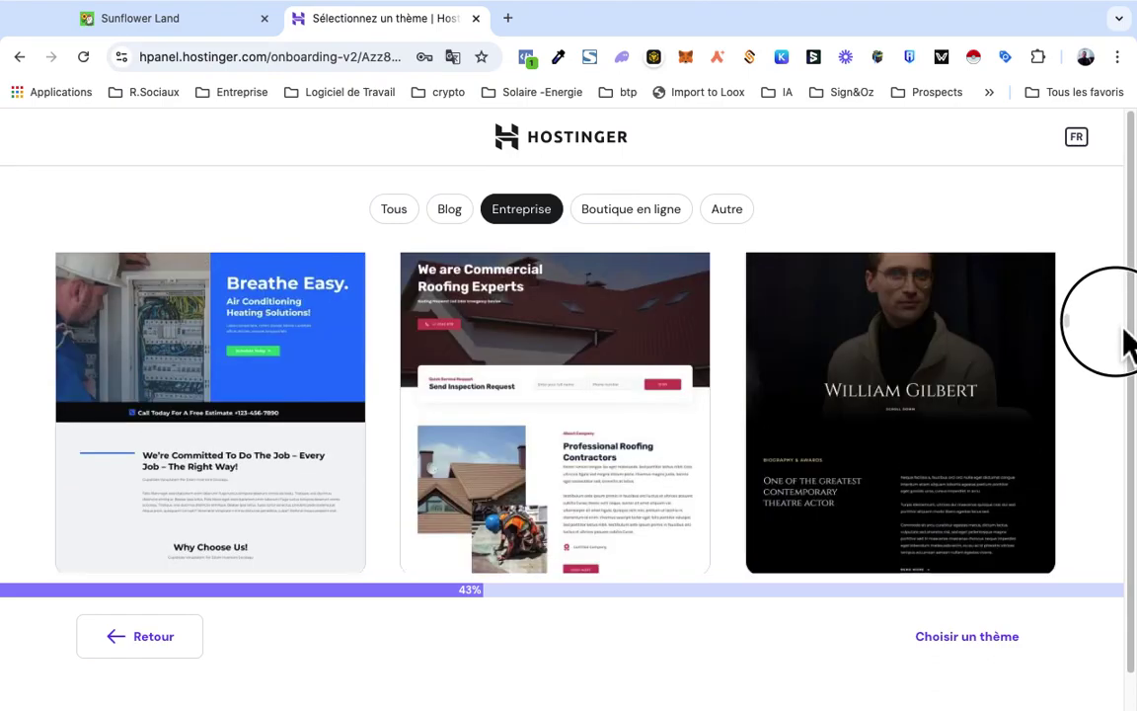
{"action": "scroll", "coordinate": [1128, 340], "scroll_direction": "up", "scroll_amount": 1}
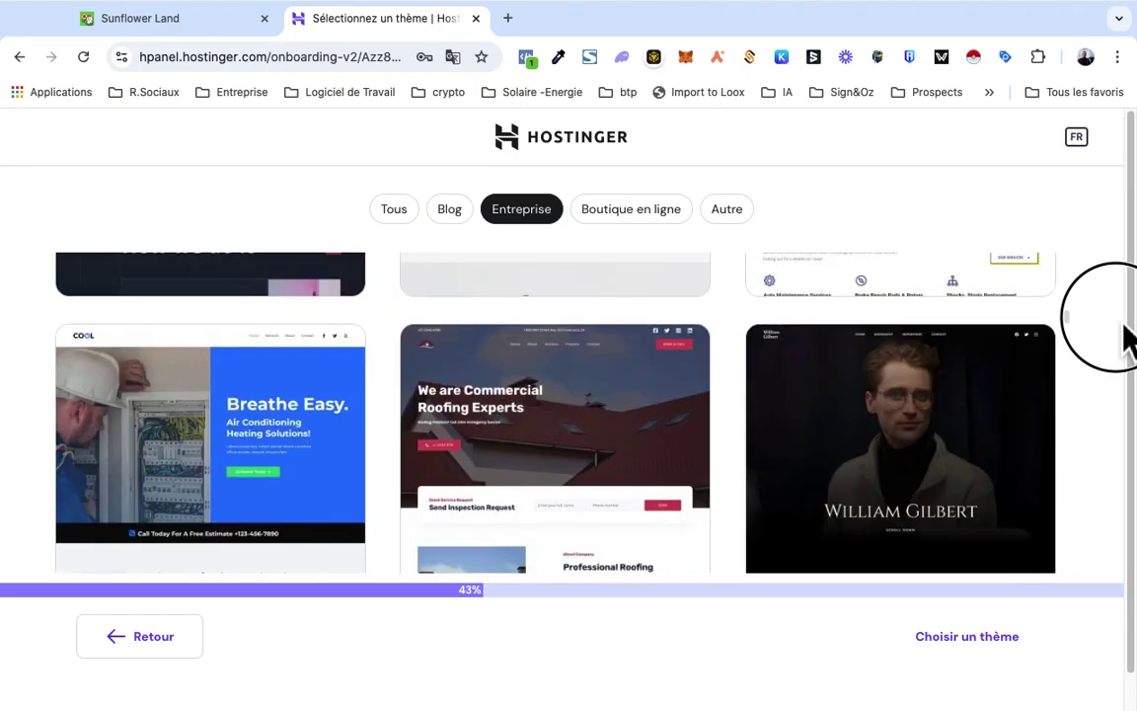
{"action": "scroll", "coordinate": [1128, 336], "scroll_direction": "up", "scroll_amount": 1}
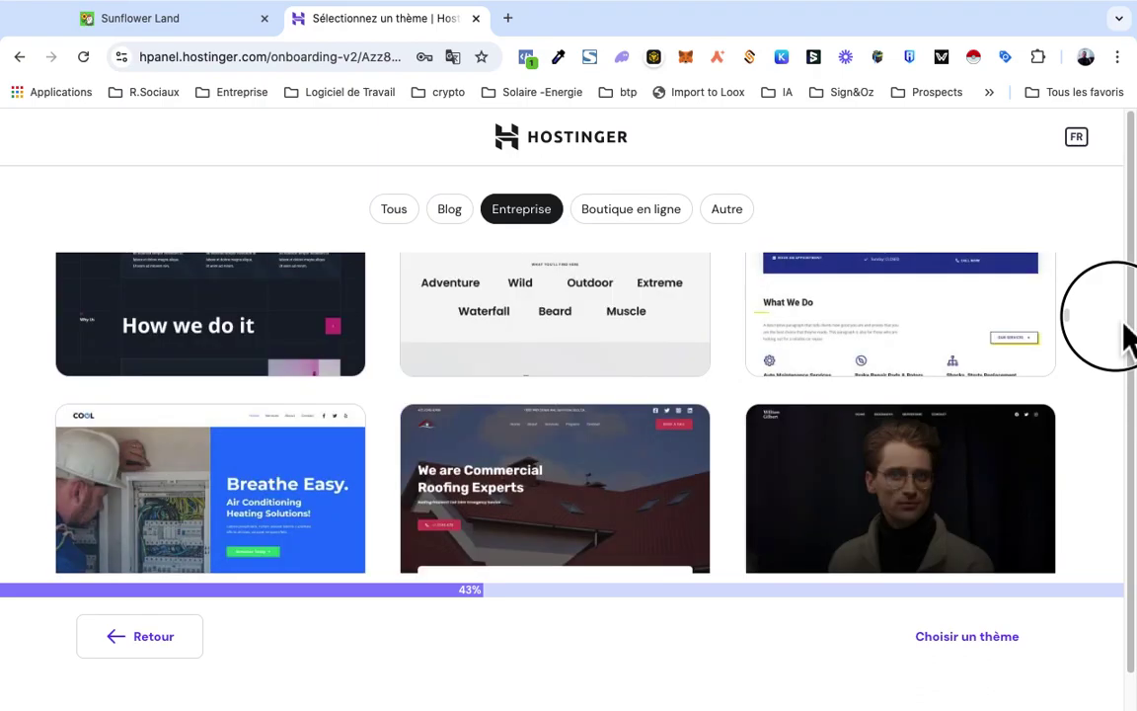
{"action": "scroll", "coordinate": [1128, 335], "scroll_direction": "up", "scroll_amount": 1}
{"action": "right_click", "coordinate": [1128, 336]}
{"action": "left_click", "coordinate": [1123, 331]}
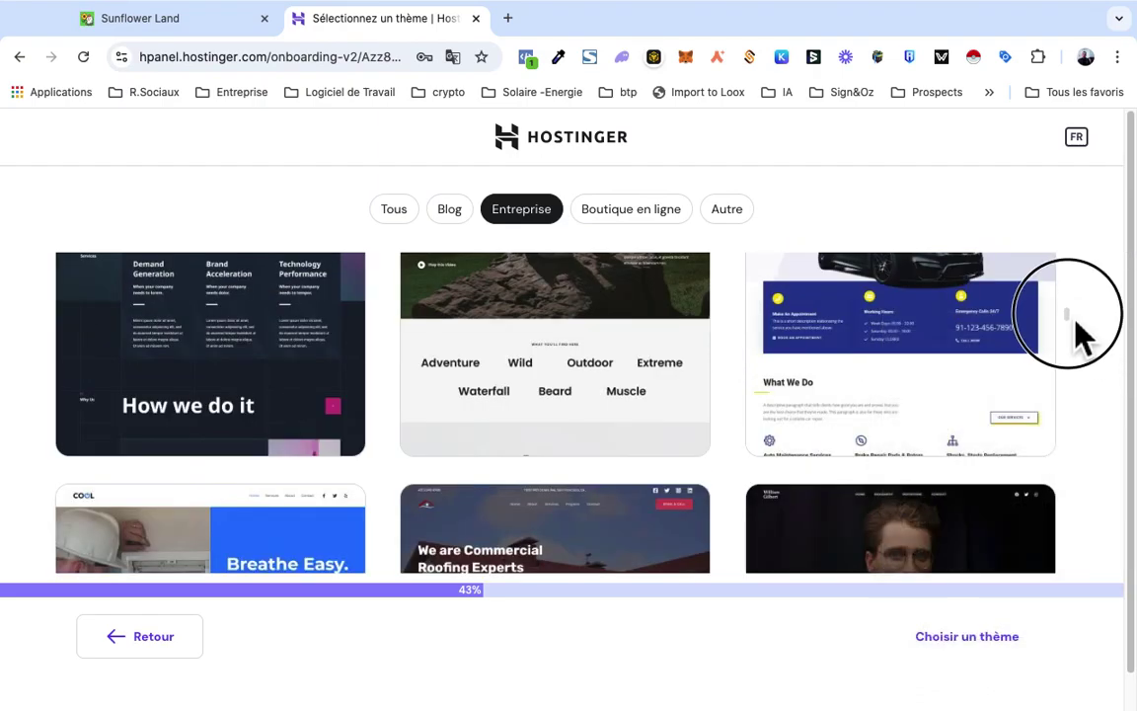
Step: Review the marketing, car service and dental clinic themes again and return to the real estate consultant theme
{"action": "scroll", "coordinate": [1078, 323], "scroll_direction": "up", "scroll_amount": 3}
{"action": "scroll", "coordinate": [1082, 331], "scroll_direction": "down", "scroll_amount": 2}
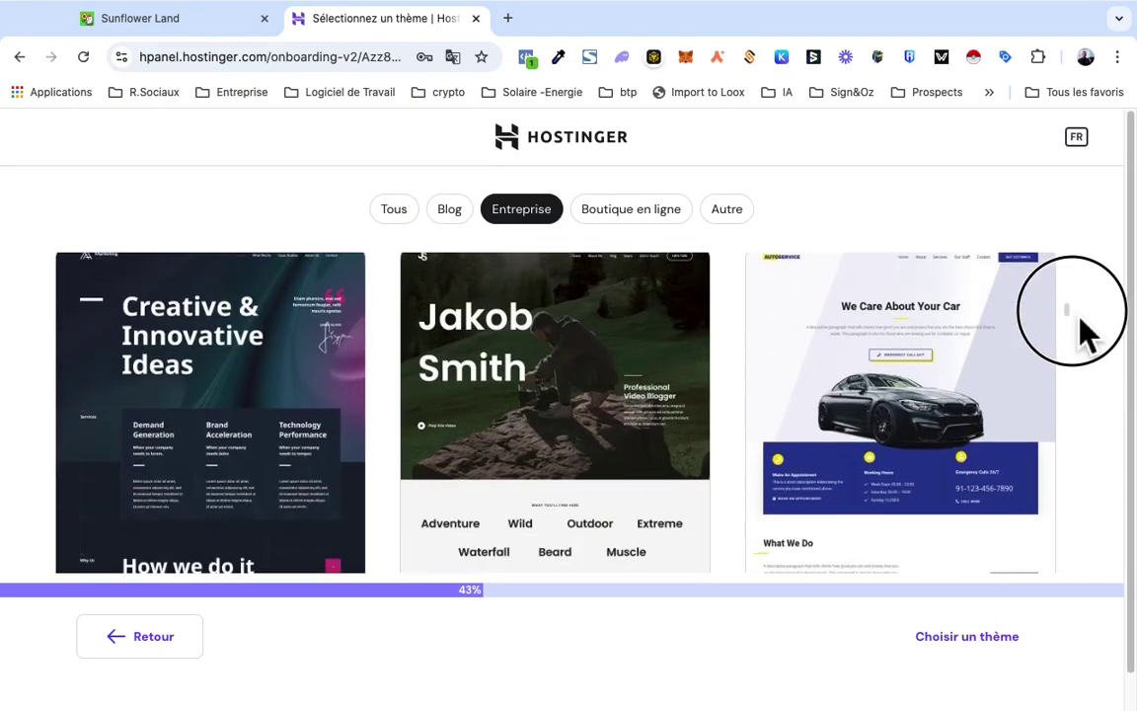
{"action": "scroll", "coordinate": [1084, 329], "scroll_direction": "up", "scroll_amount": 3}
{"action": "scroll", "coordinate": [1082, 326], "scroll_direction": "up", "scroll_amount": 2}
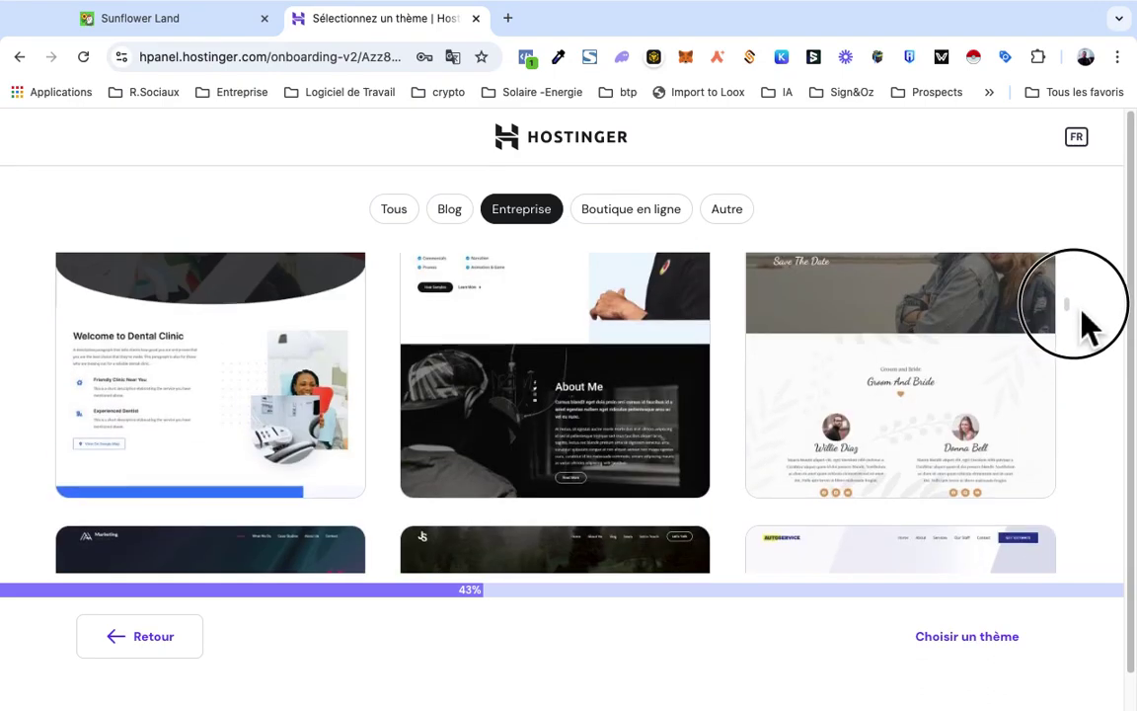
{"action": "scroll", "coordinate": [1085, 325], "scroll_direction": "up", "scroll_amount": 1}
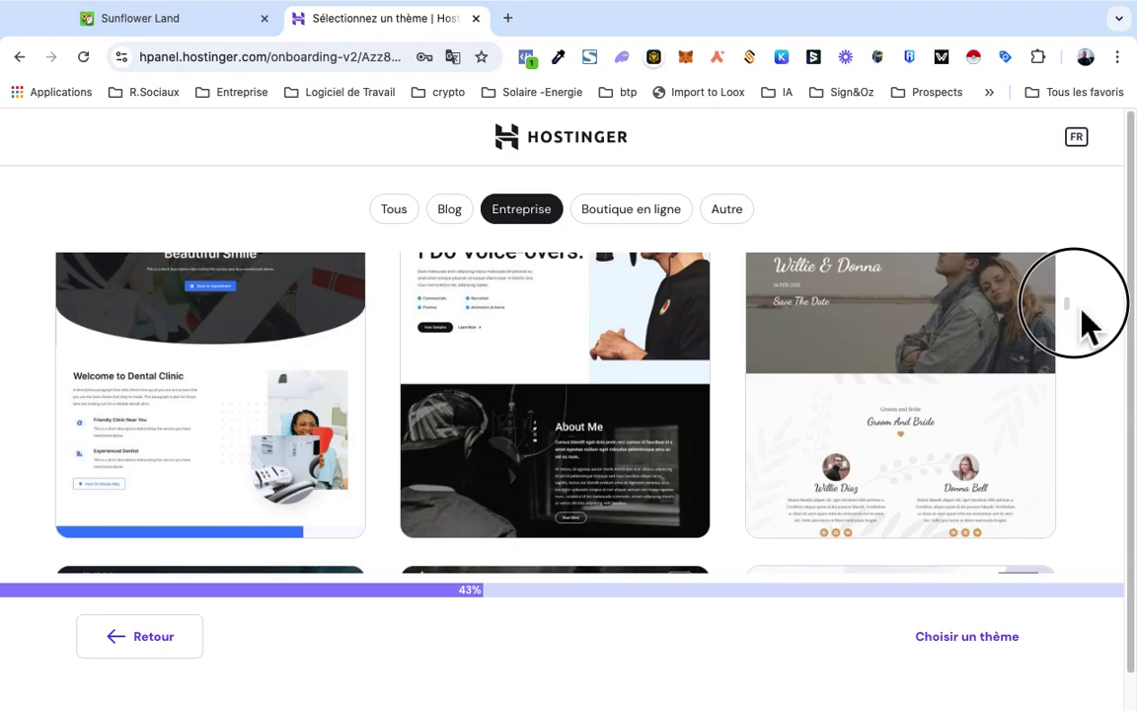
{"action": "scroll", "coordinate": [1086, 324], "scroll_direction": "up", "scroll_amount": 1}
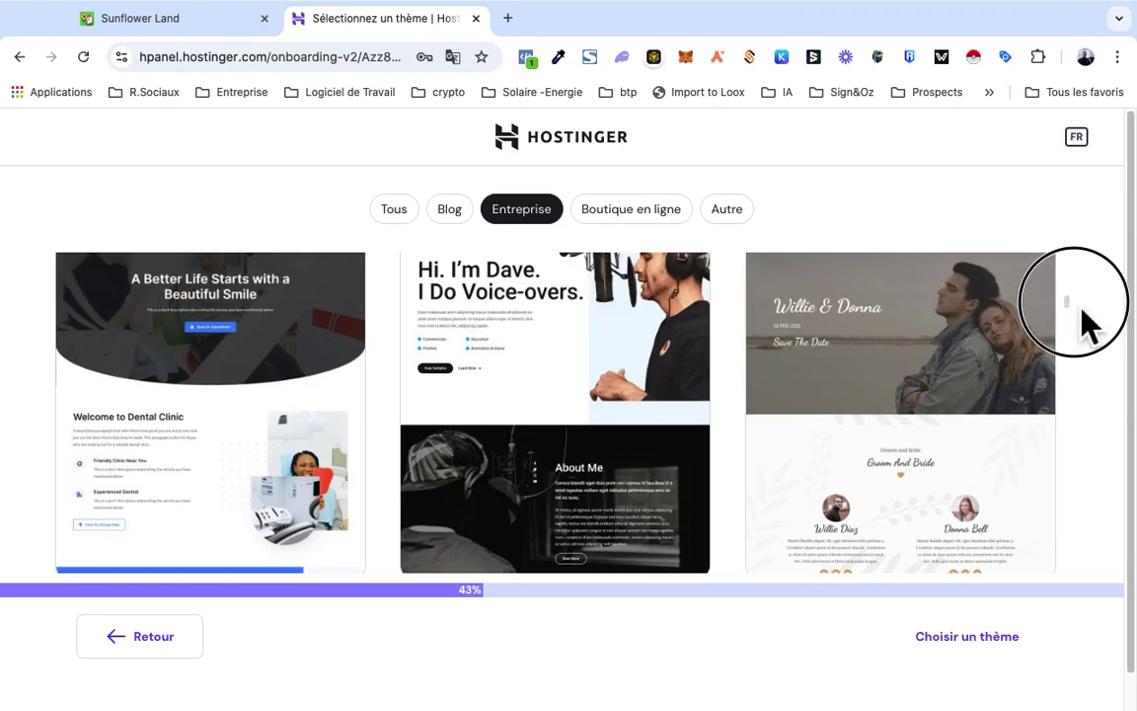
{"action": "scroll", "coordinate": [1084, 316], "scroll_direction": "up", "scroll_amount": 8}
{"action": "right_click", "coordinate": [1084, 315]}
{"action": "key", "text": "Escape"}
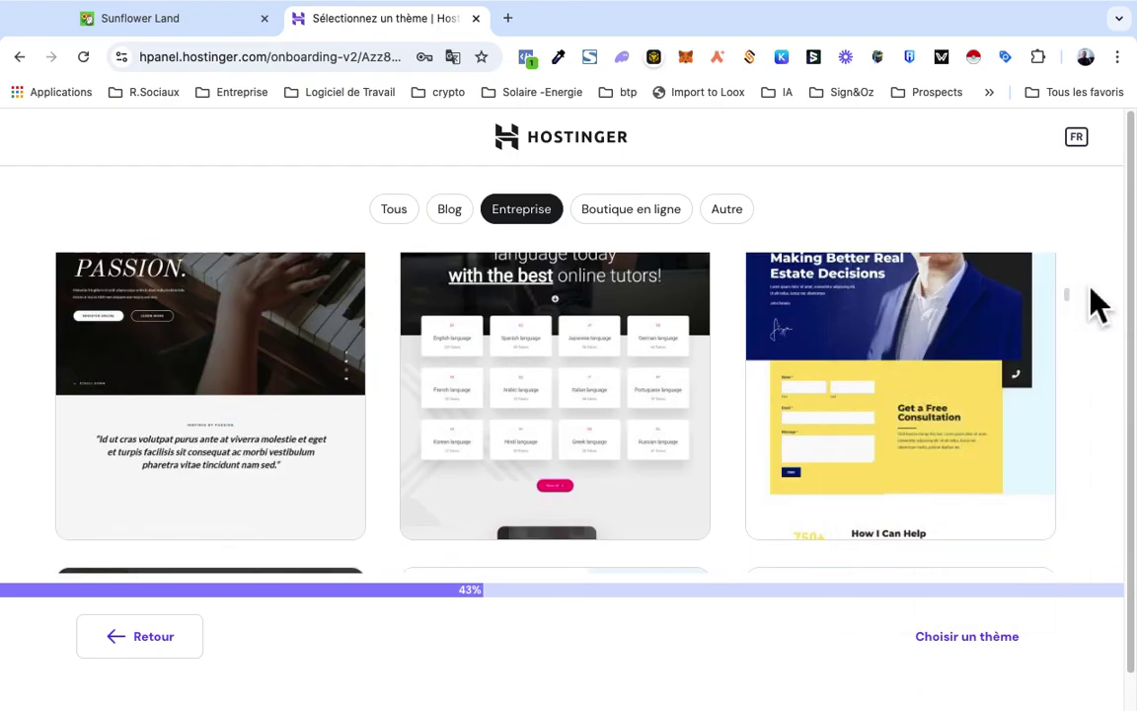
{"action": "left_click_drag", "start_coordinate": [1071, 297], "coordinate": [1076, 292]}
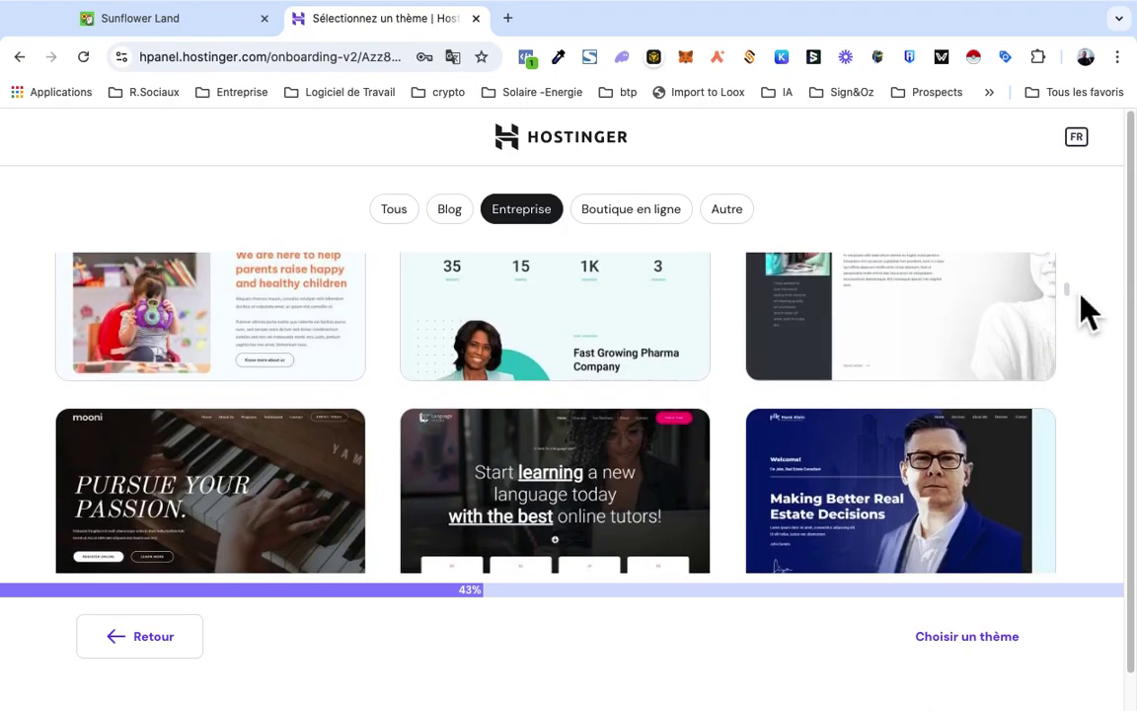
{"action": "left_click", "coordinate": [1071, 301]}
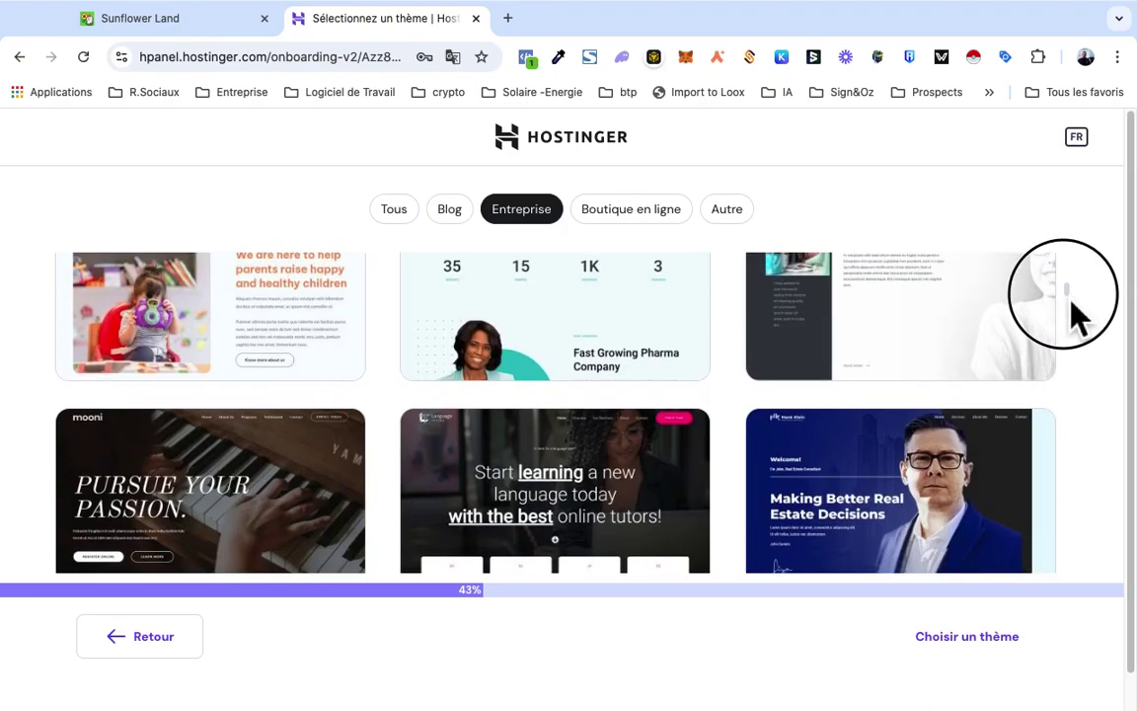
{"action": "left_click", "coordinate": [1078, 315]}
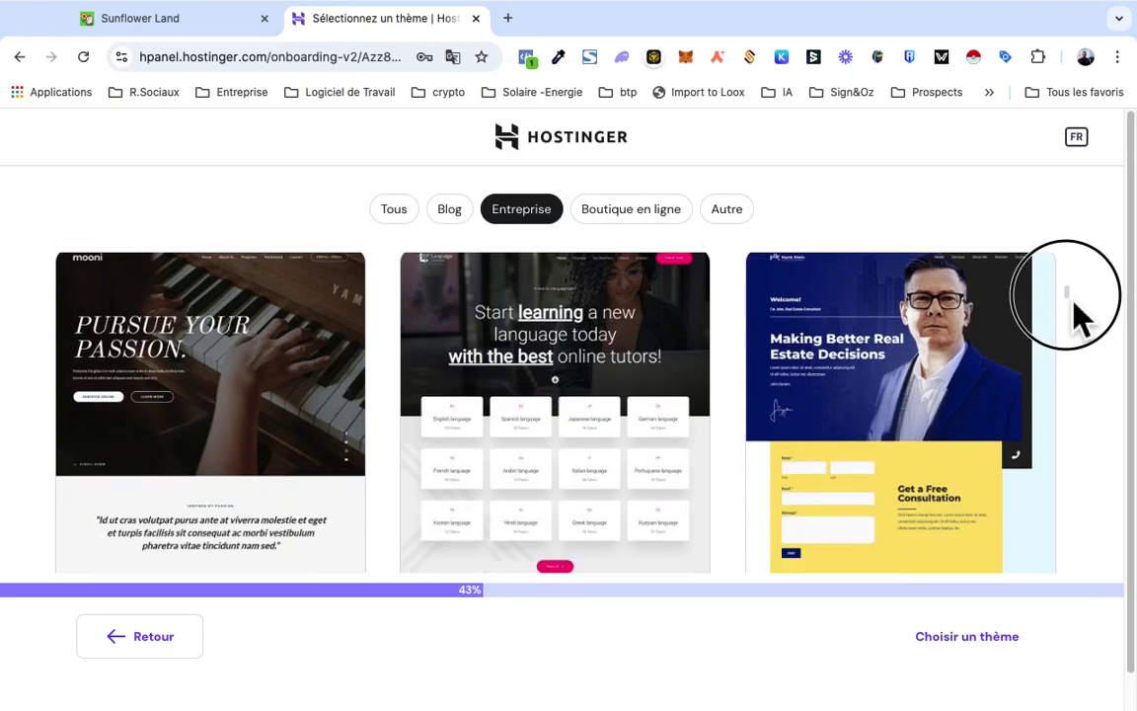
{"action": "left_click_drag", "start_coordinate": [1078, 316], "coordinate": [1074, 320]}
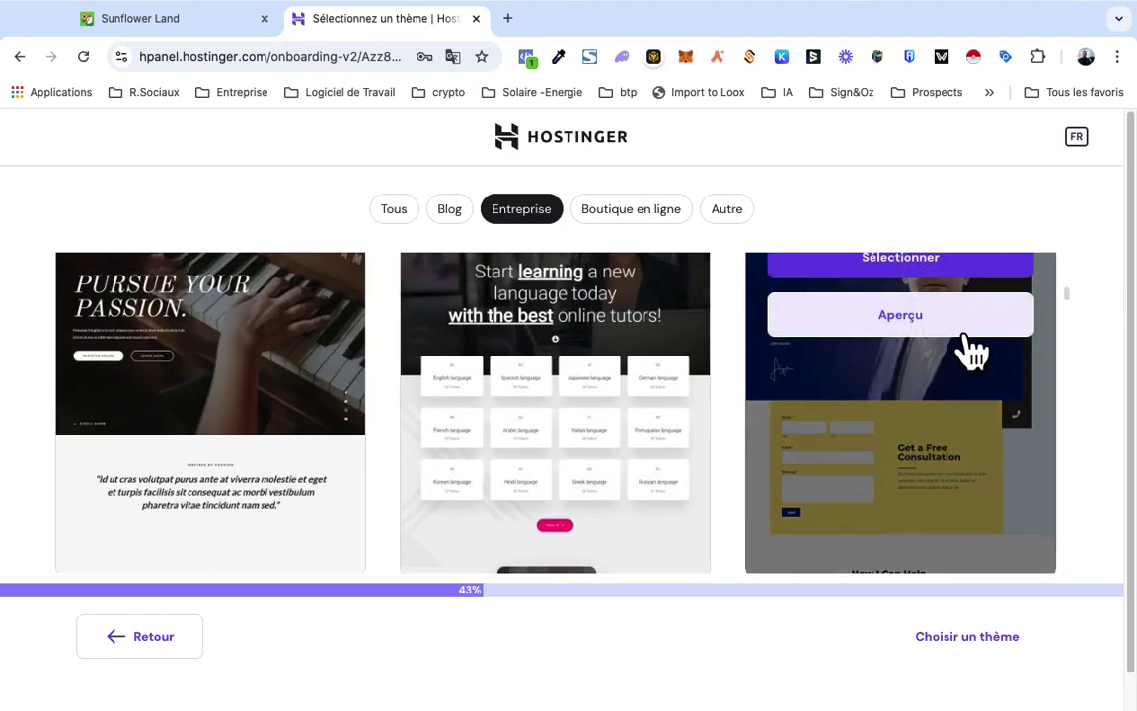
Step: Preview the real estate consultant theme and examine its page from the welcome banner down to the footer
{"action": "left_click", "coordinate": [963, 330]}
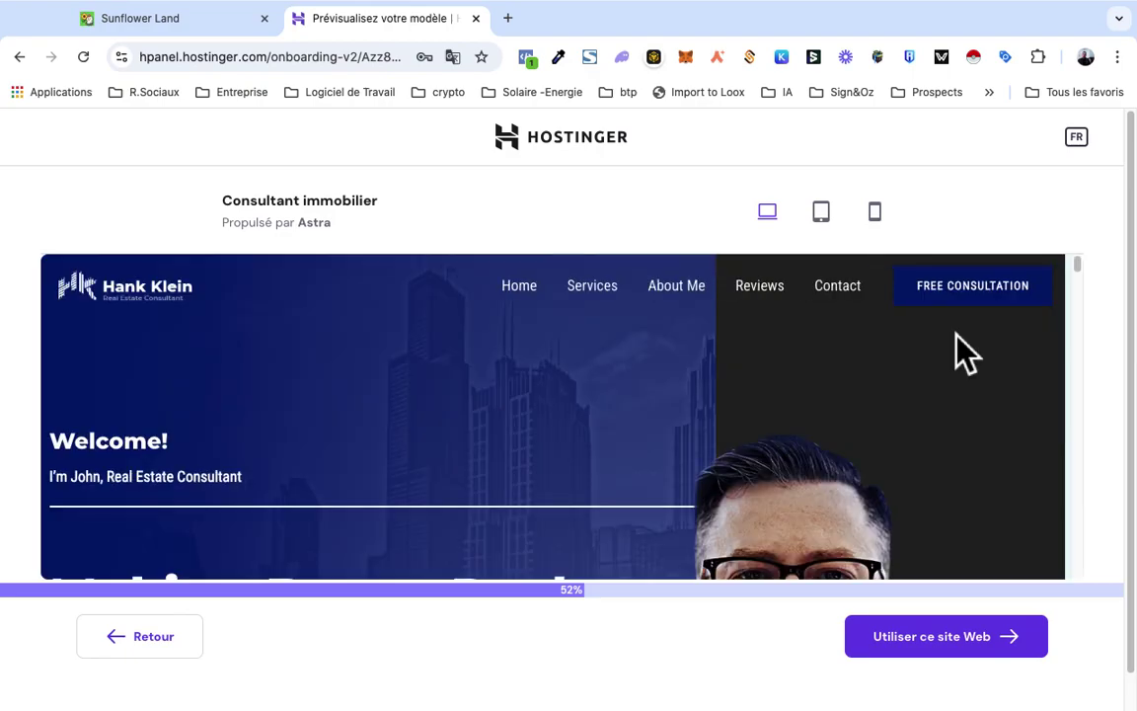
{"action": "left_click_drag", "start_coordinate": [1077, 264], "coordinate": [1077, 392]}
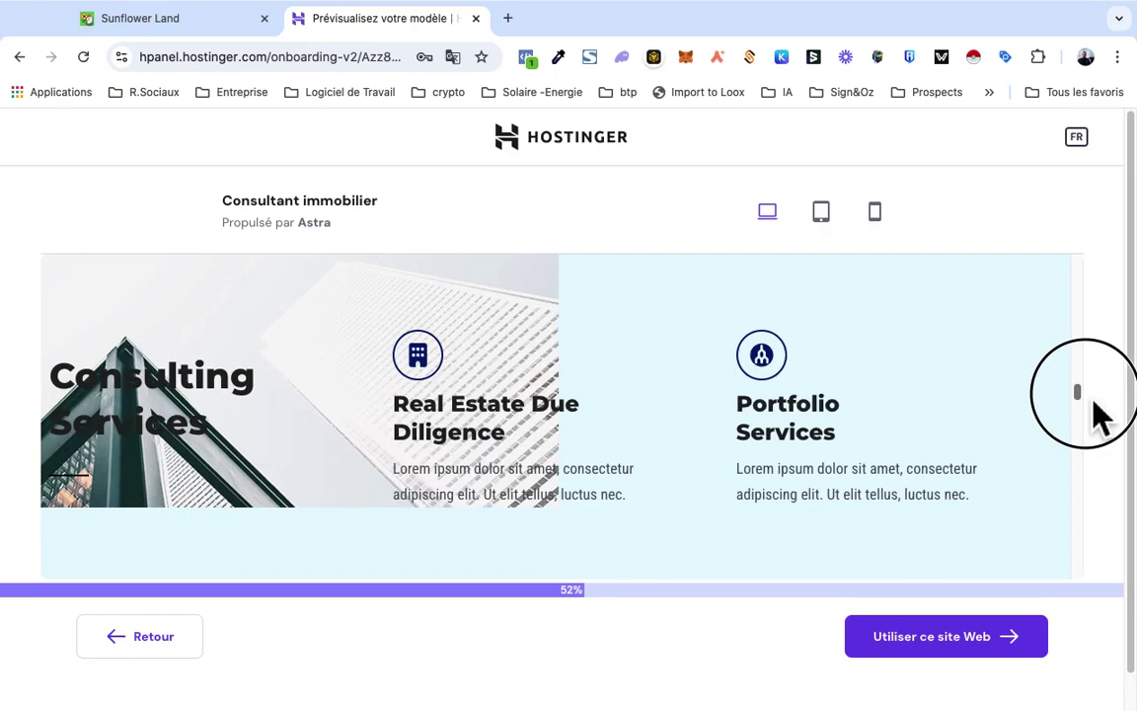
{"action": "left_click_drag", "start_coordinate": [1077, 392], "coordinate": [1077, 428]}
{"action": "left_click_drag", "start_coordinate": [1091, 436], "coordinate": [1095, 457]}
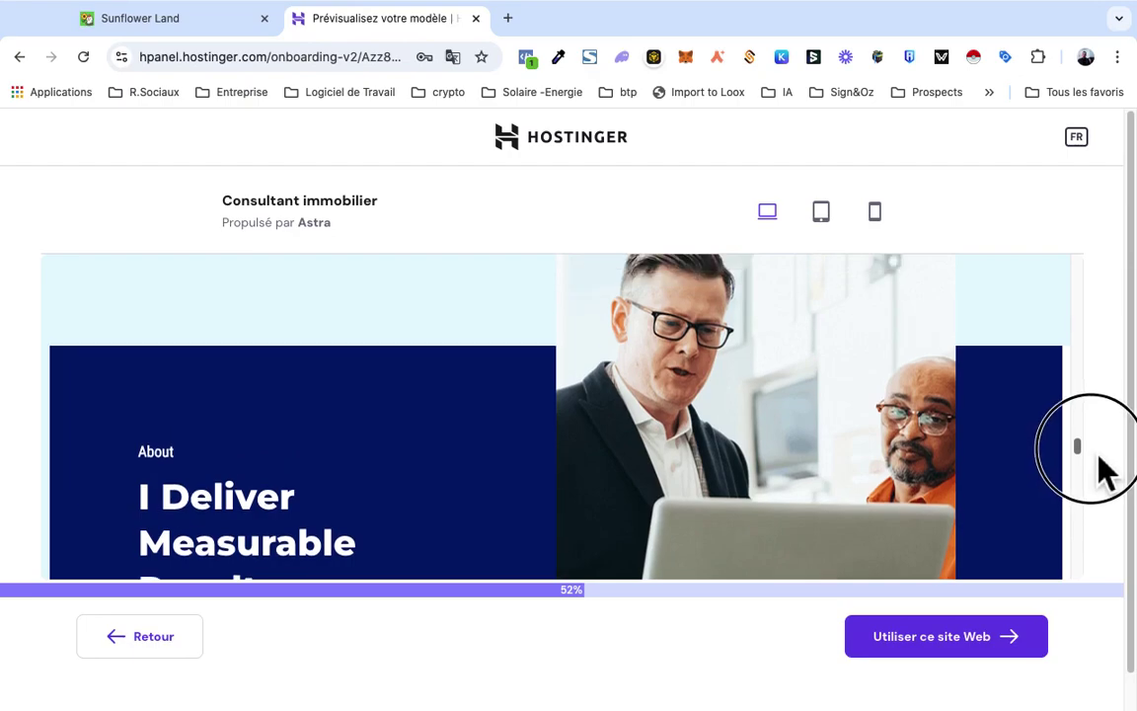
{"action": "left_click_drag", "start_coordinate": [1099, 457], "coordinate": [1122, 604]}
Step: Leave the theme preview and return to theme selection, keeping the WordPress admin login details as entered
{"action": "left_click", "coordinate": [153, 650]}
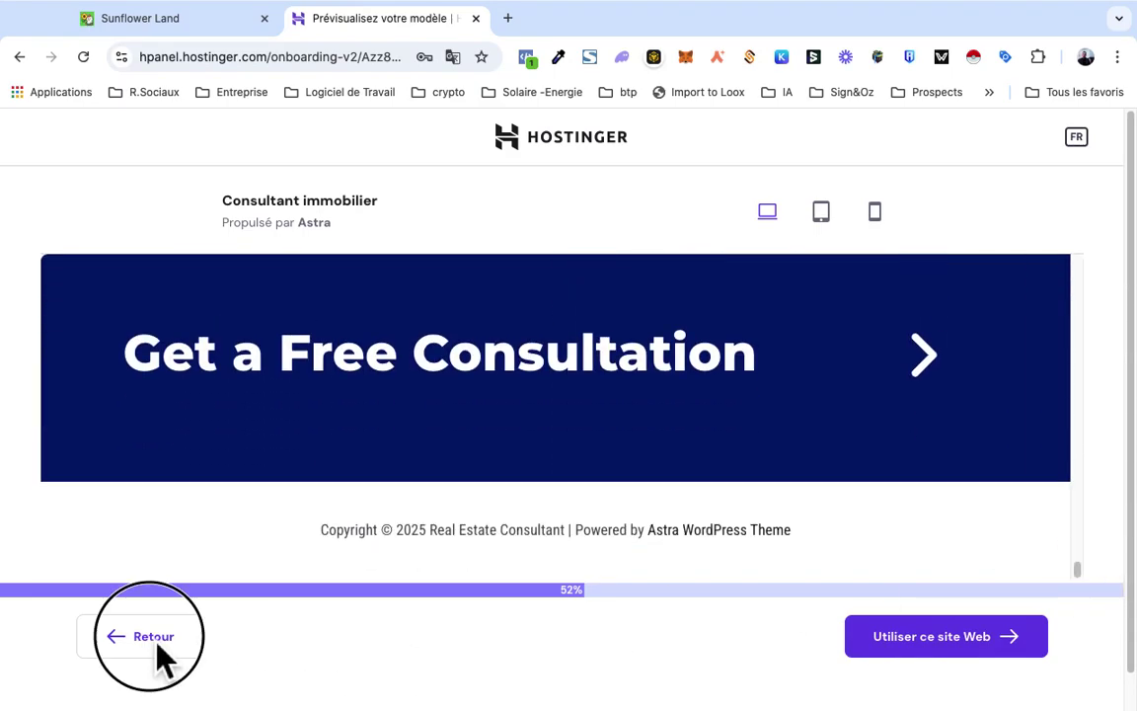
{"action": "mouse_move", "coordinate": [393, 691]}
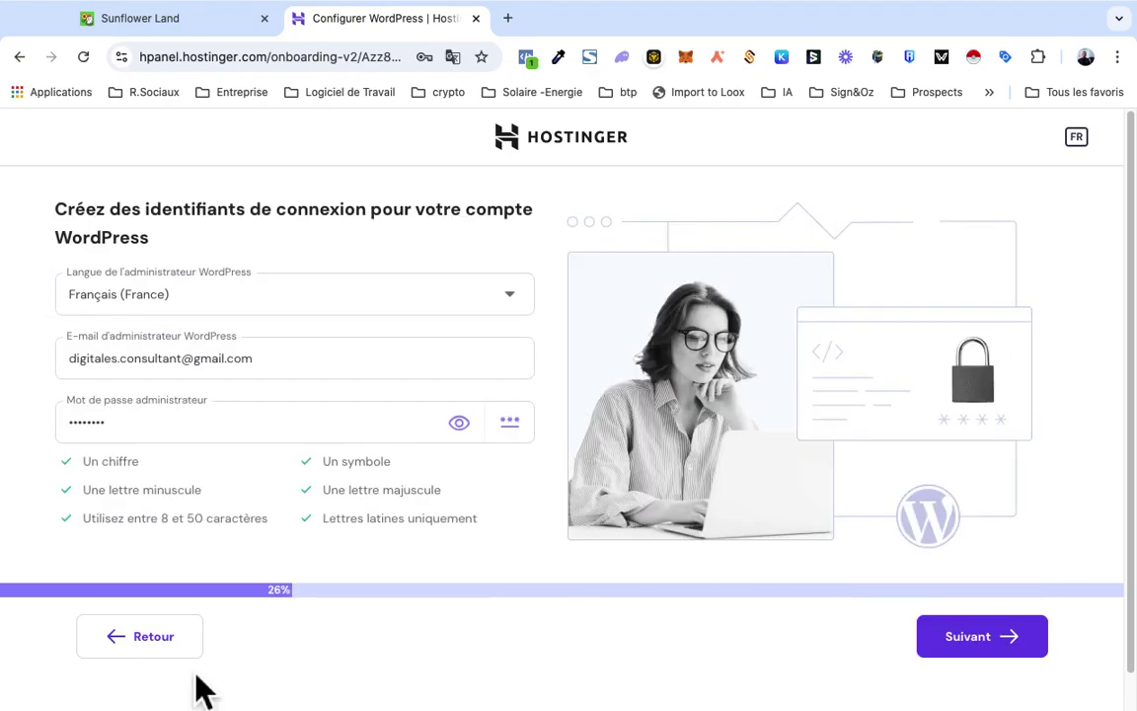
{"action": "left_click", "coordinate": [985, 676]}
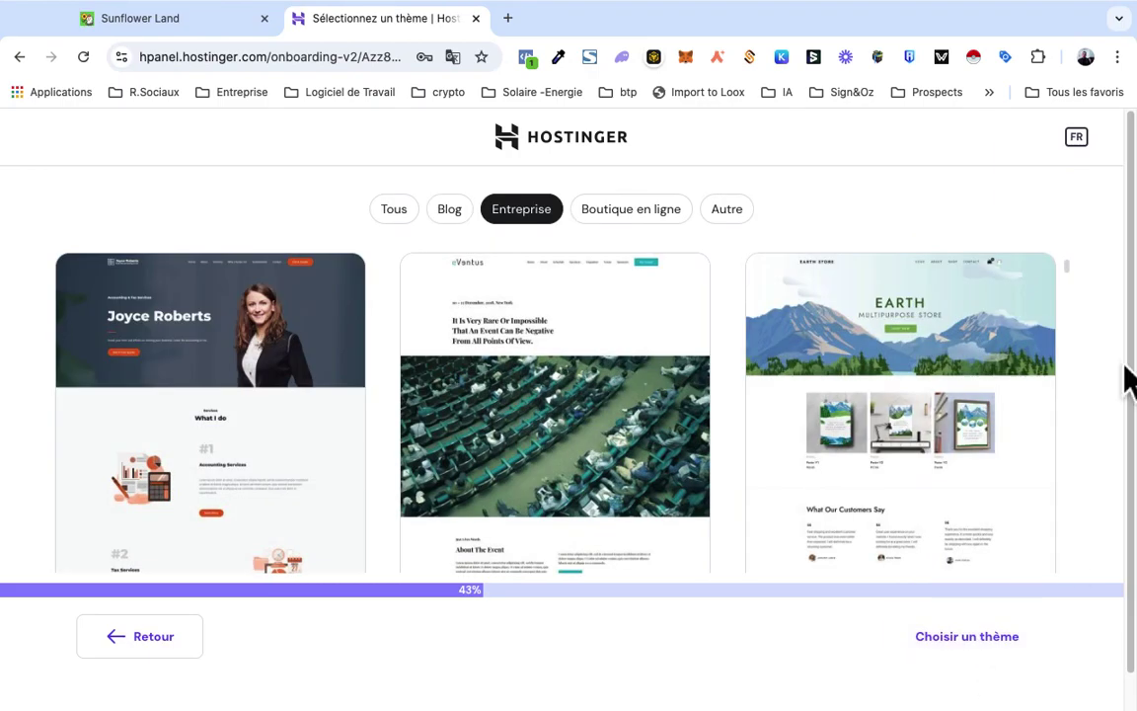
Step: Browse the Entreprise themes from the accounting and event designs to the content marketing, fitness app and roofing designs
{"action": "left_click_drag", "start_coordinate": [1076, 279], "coordinate": [1119, 409]}
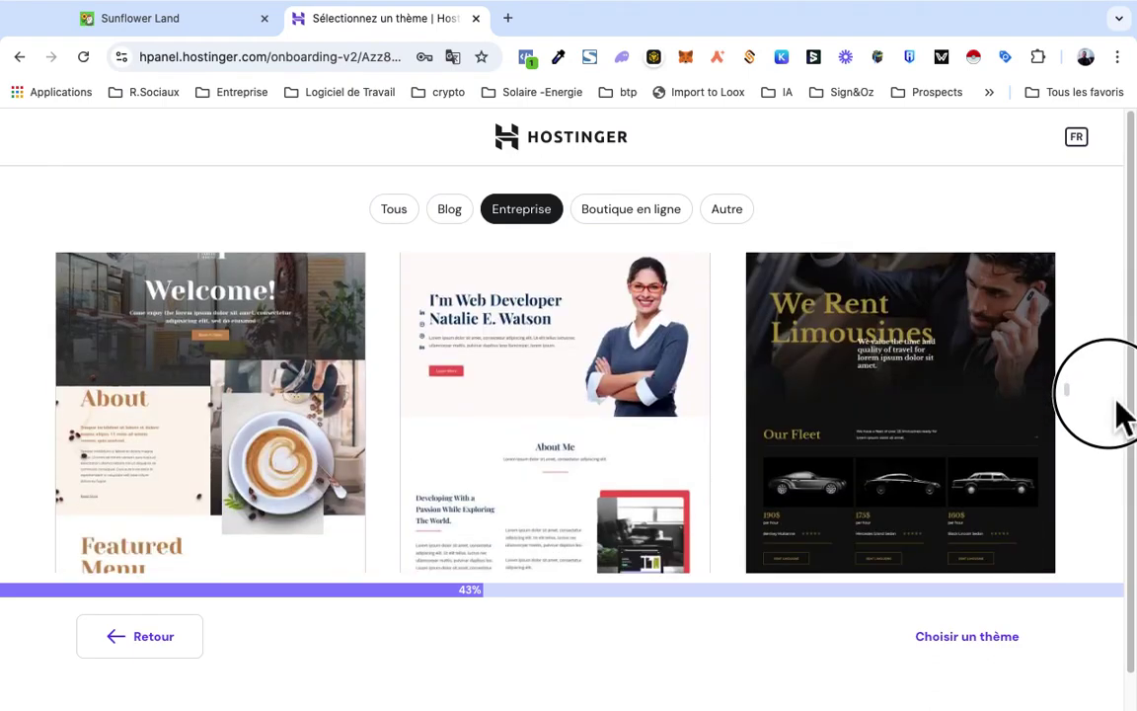
{"action": "left_click_drag", "start_coordinate": [1116, 399], "coordinate": [1076, 460]}
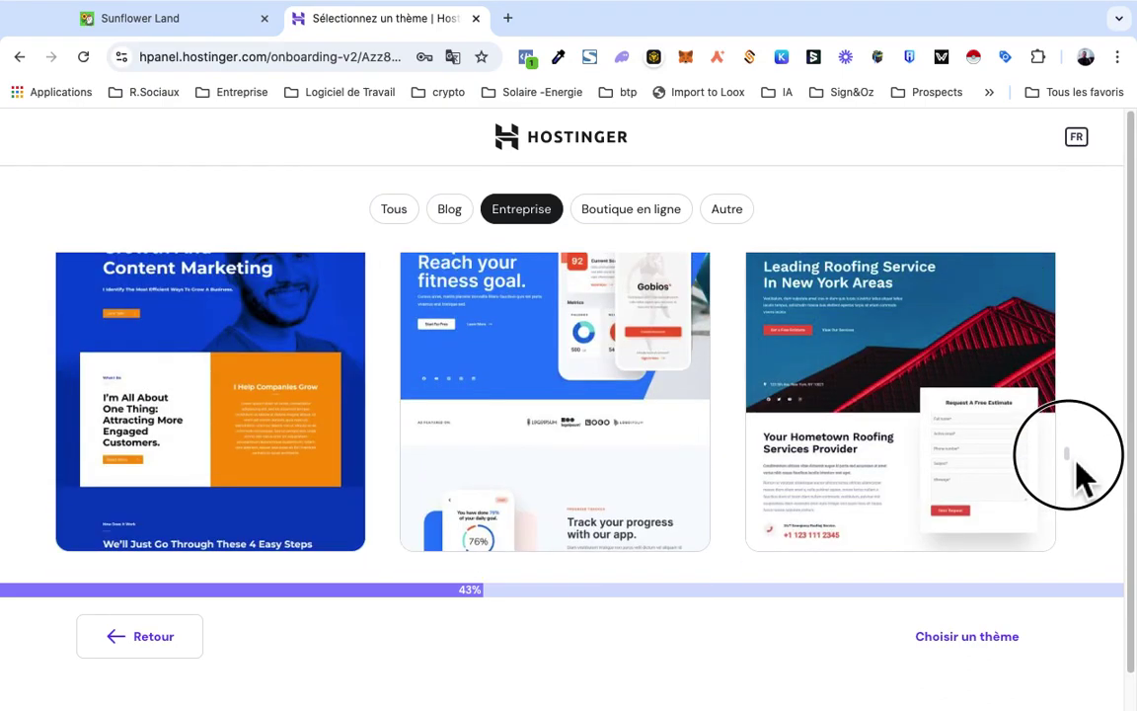
{"action": "scroll", "coordinate": [1076, 462], "scroll_direction": "up", "scroll_amount": 1}
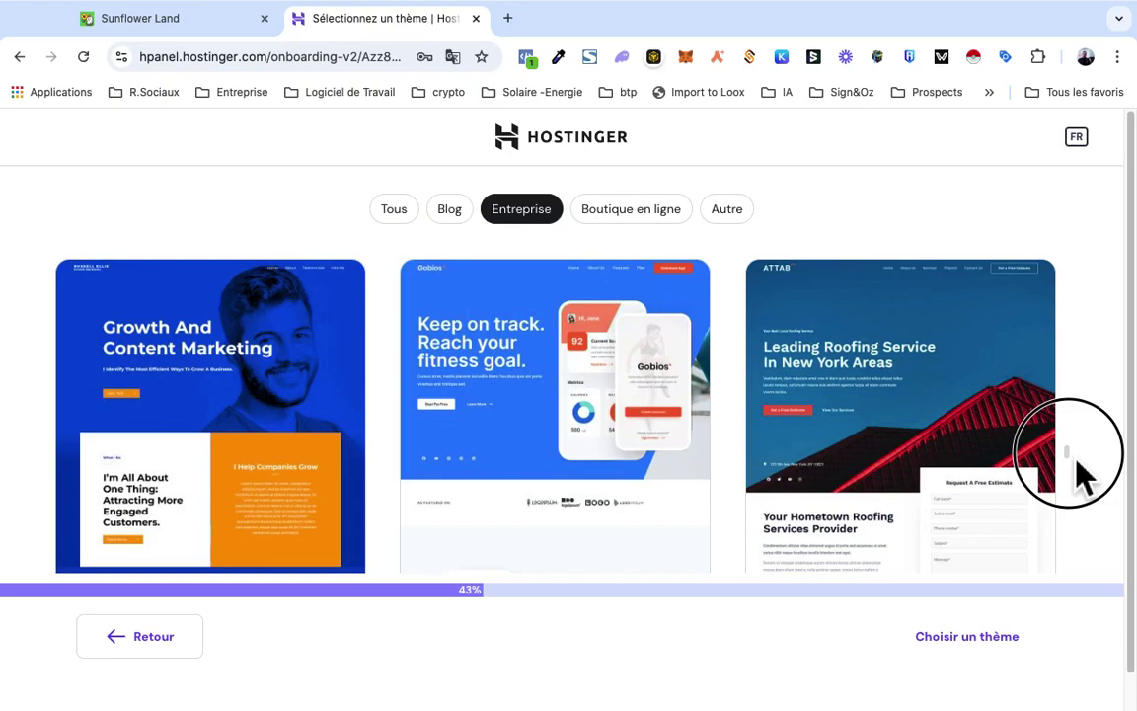
{"action": "left_click_drag", "start_coordinate": [1076, 462], "coordinate": [1076, 460]}
{"action": "mouse_move", "coordinate": [289, 483]}
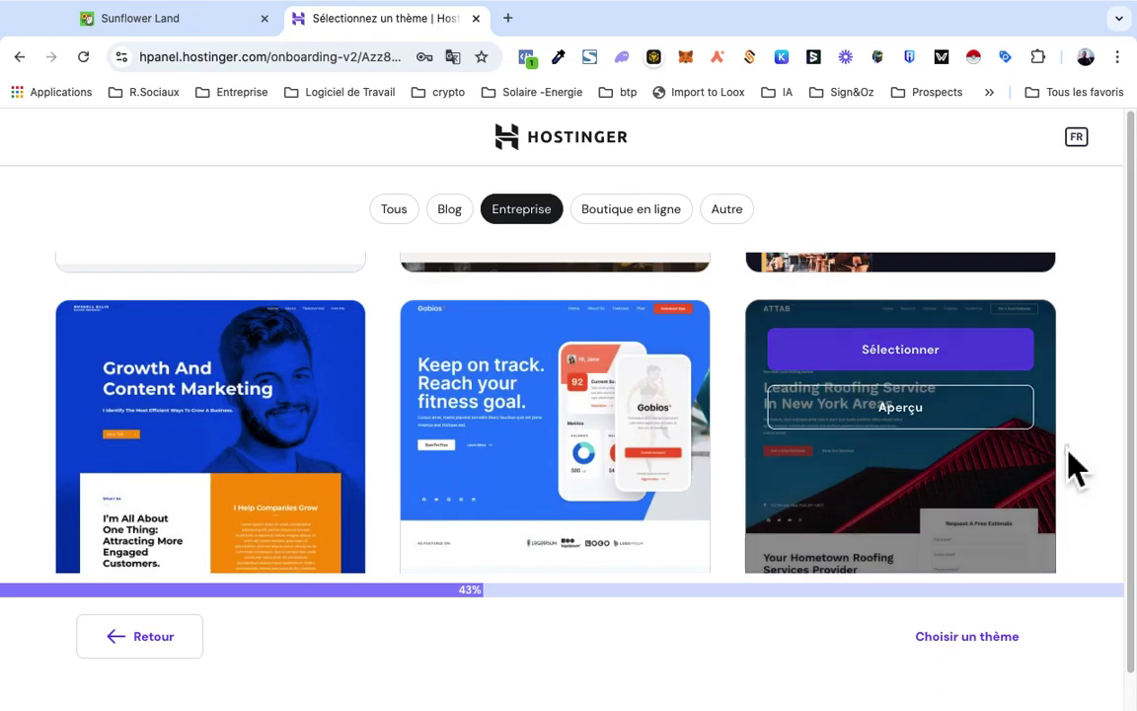
Step: Examine the Entreprise themes for beauty studios, construction, plumbing, interior design, industry and natural parks
{"action": "left_click_drag", "start_coordinate": [1086, 478], "coordinate": [1109, 533]}
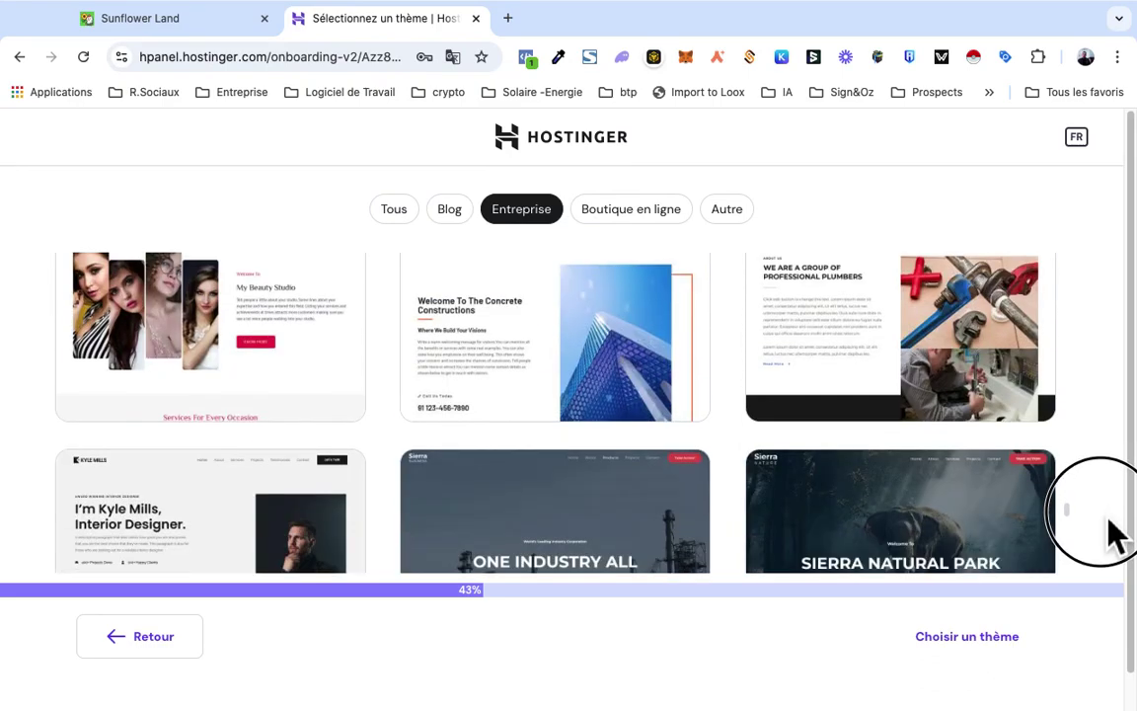
{"action": "left_click_drag", "start_coordinate": [1109, 533], "coordinate": [1110, 533]}
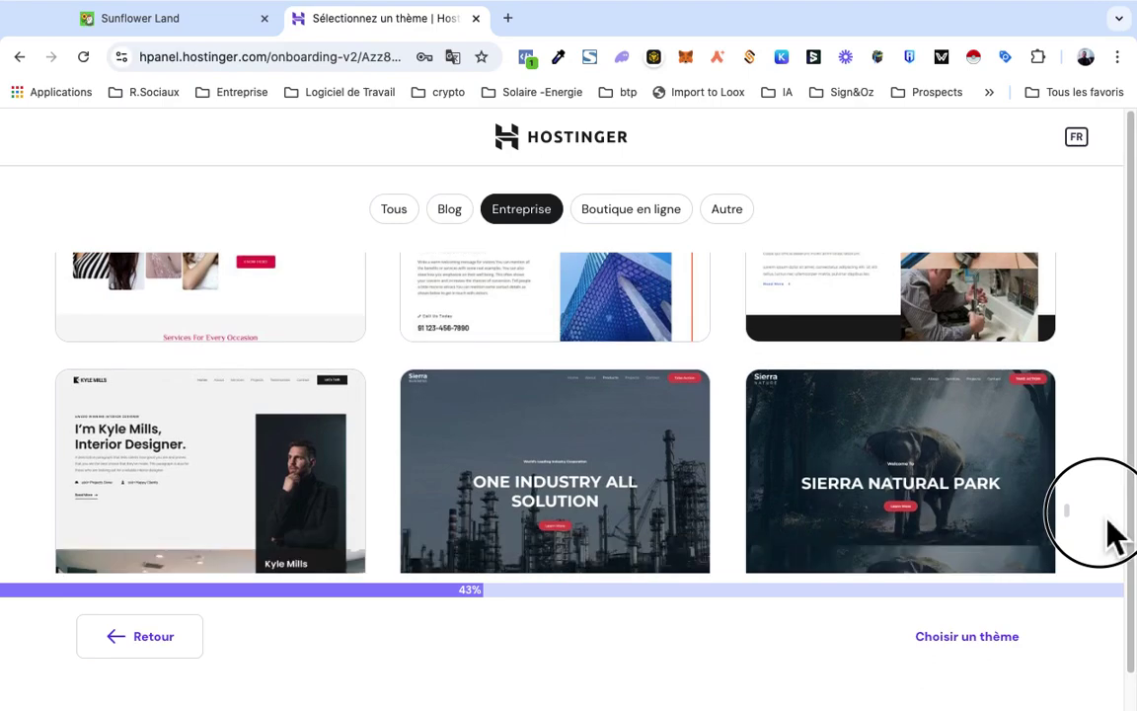
{"action": "left_click_drag", "start_coordinate": [1110, 533], "coordinate": [1109, 535]}
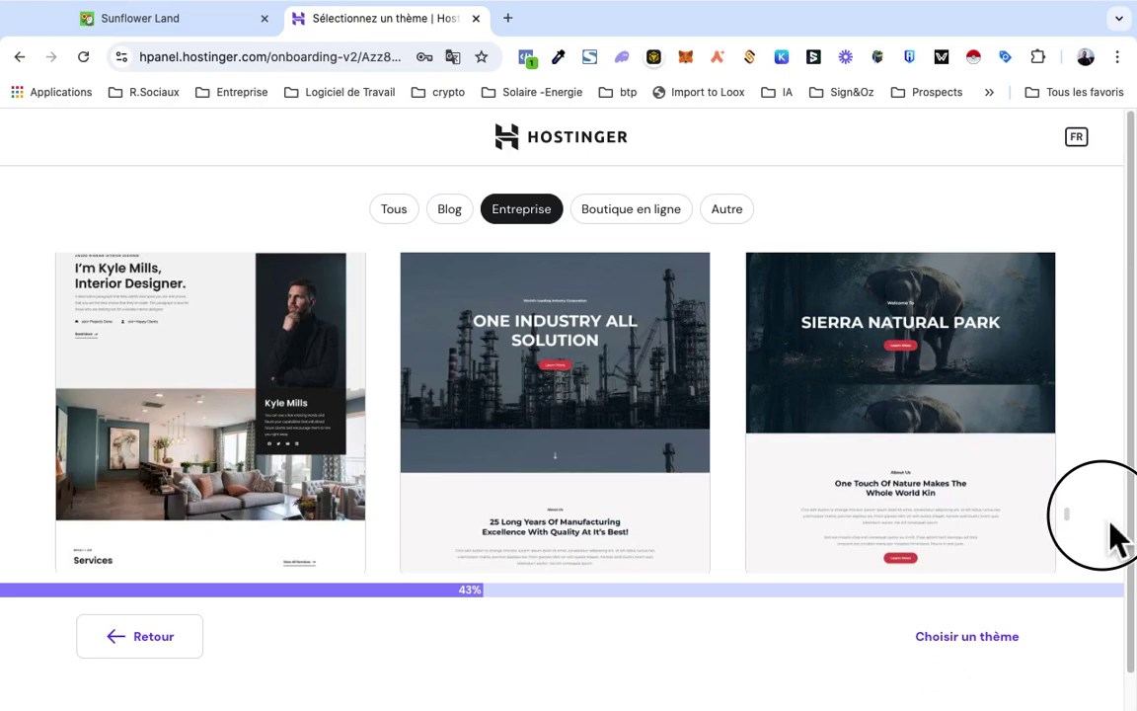
{"action": "scroll", "coordinate": [1110, 533], "scroll_direction": "up", "scroll_amount": 1}
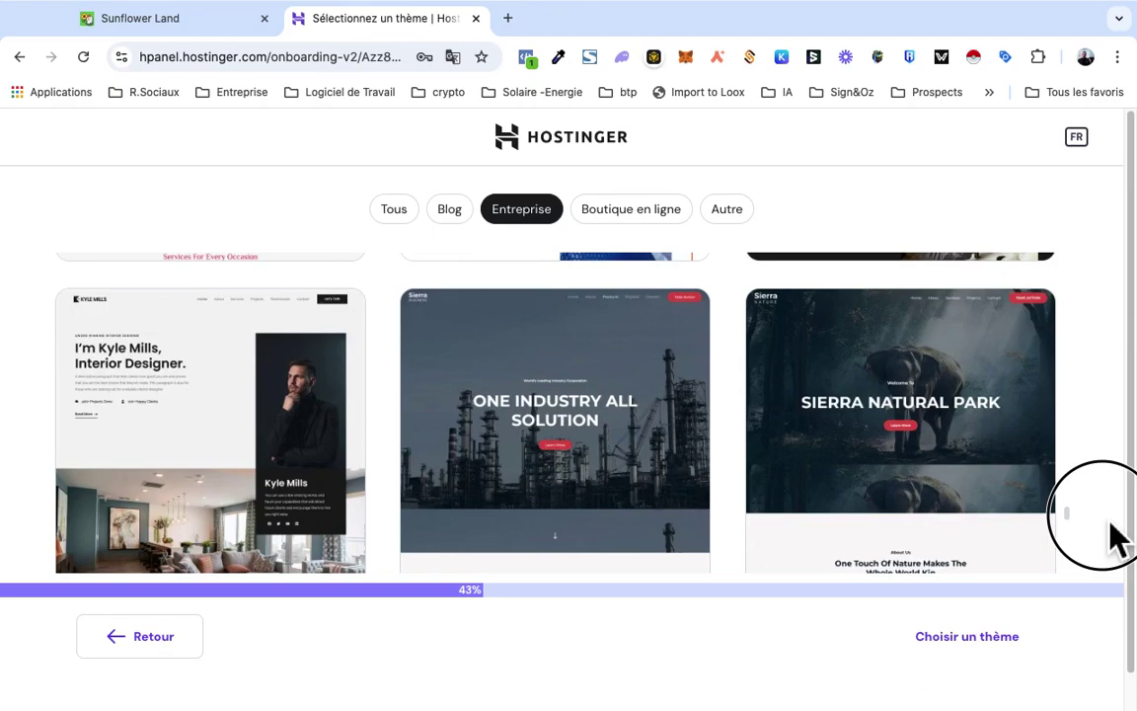
{"action": "scroll", "coordinate": [1110, 533], "scroll_direction": "down", "scroll_amount": 1}
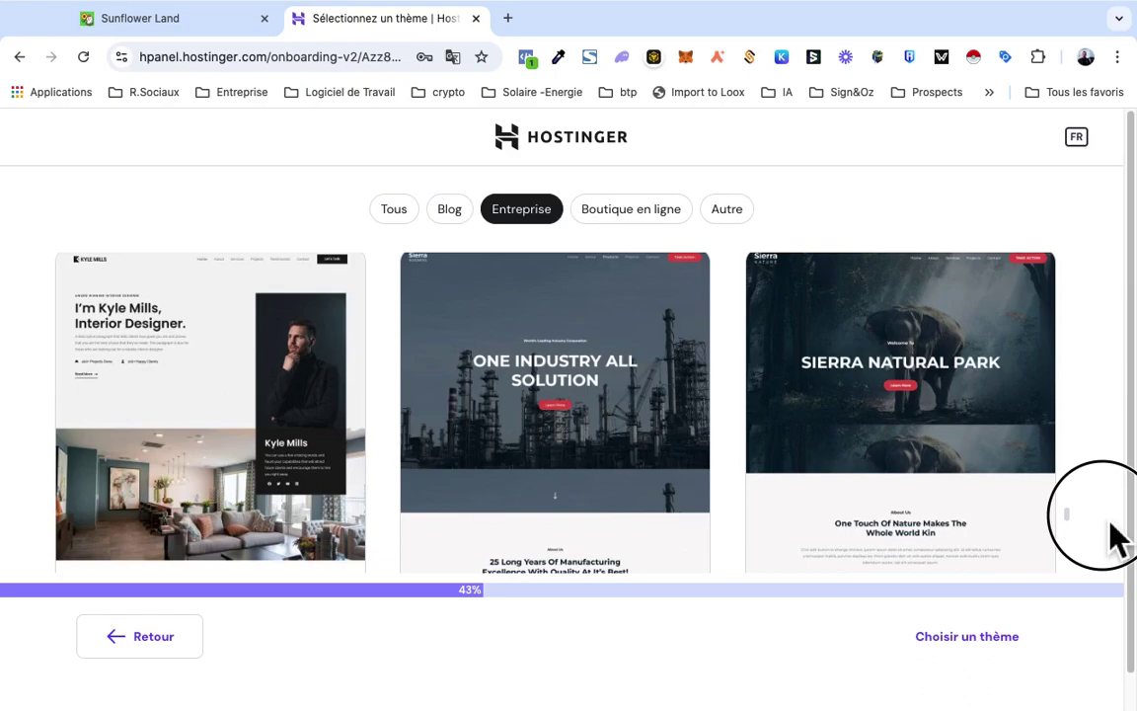
{"action": "scroll", "coordinate": [1109, 533], "scroll_direction": "down", "scroll_amount": 1}
{"action": "scroll", "coordinate": [1109, 533], "scroll_direction": "down", "scroll_amount": 4}
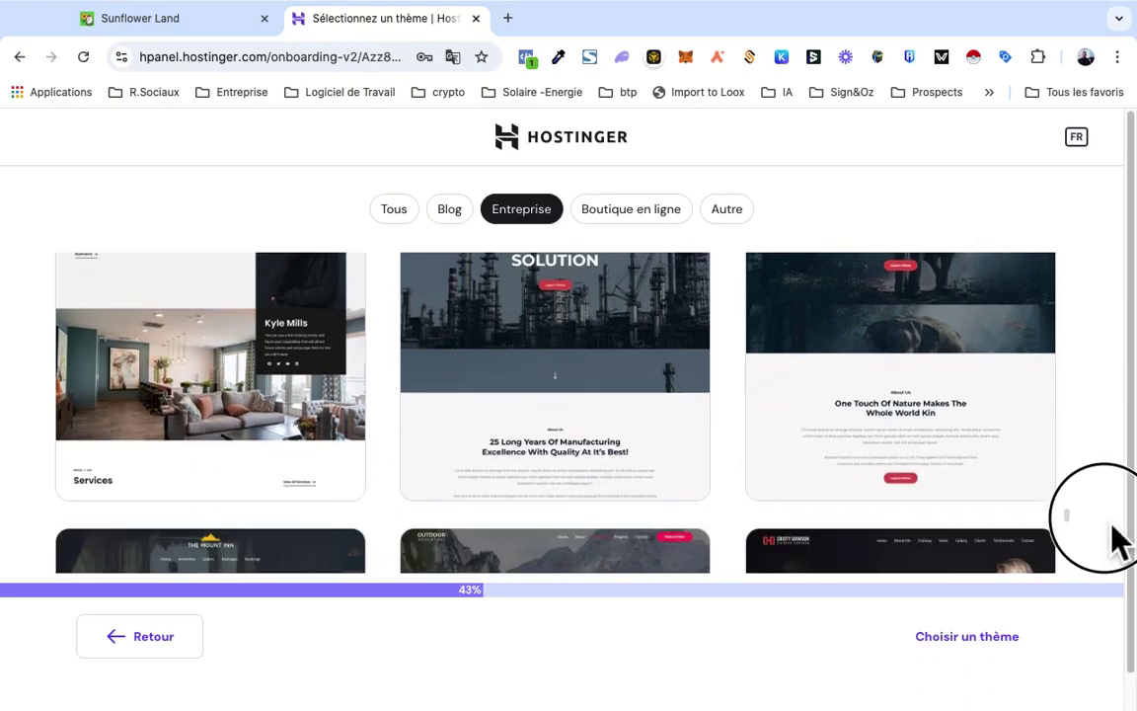
{"action": "scroll", "coordinate": [1109, 533], "scroll_direction": "up", "scroll_amount": 5}
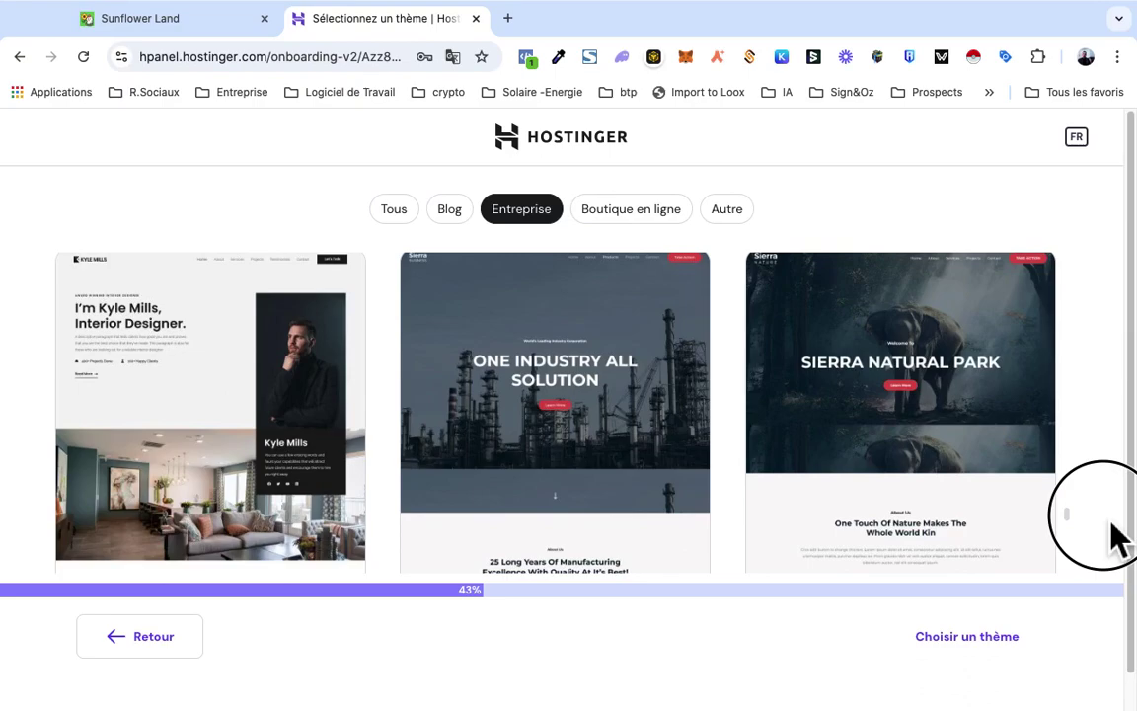
Step: Browse the remaining Entreprise themes, from the inn, outdoor adventure and personal training designs to the end of the gallery
{"action": "scroll", "coordinate": [1115, 538], "scroll_direction": "down", "scroll_amount": 8}
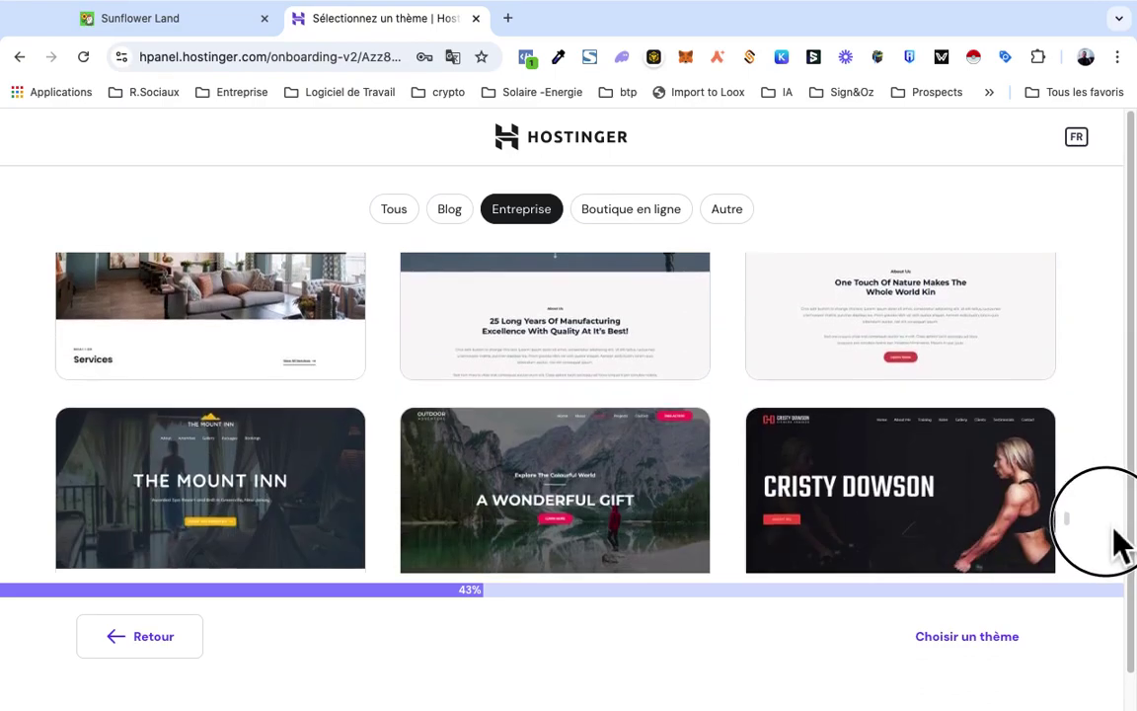
{"action": "scroll", "coordinate": [1115, 547], "scroll_direction": "down", "scroll_amount": 4}
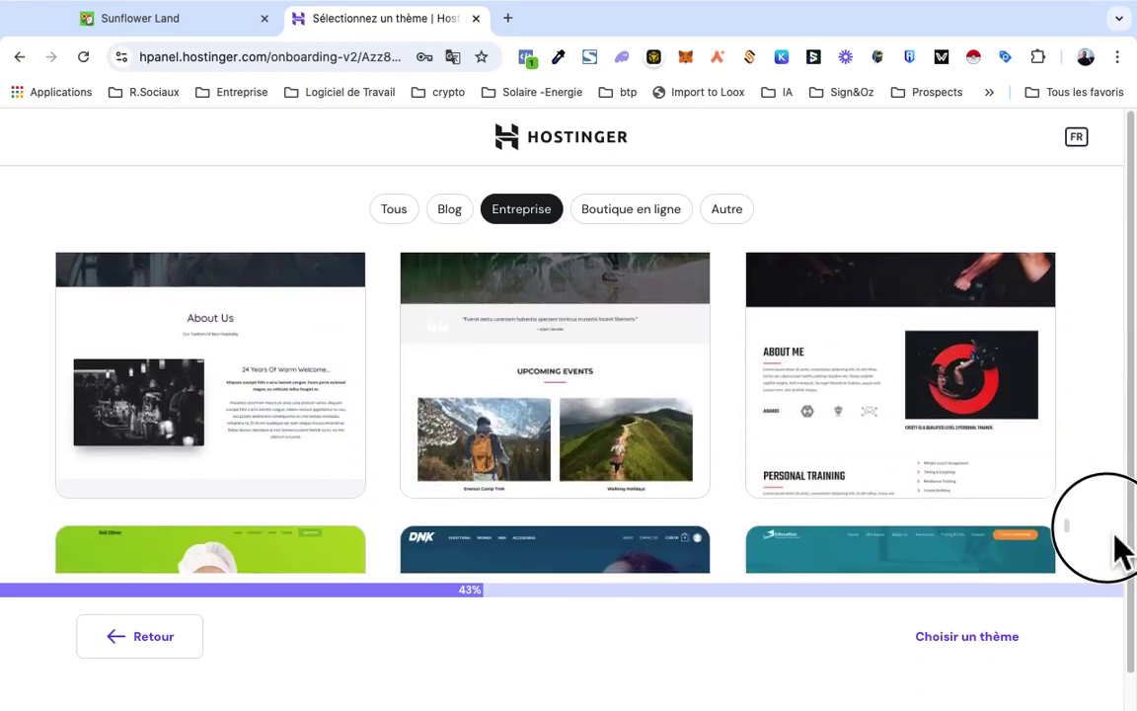
{"action": "scroll", "coordinate": [1116, 548], "scroll_direction": "down", "scroll_amount": 6}
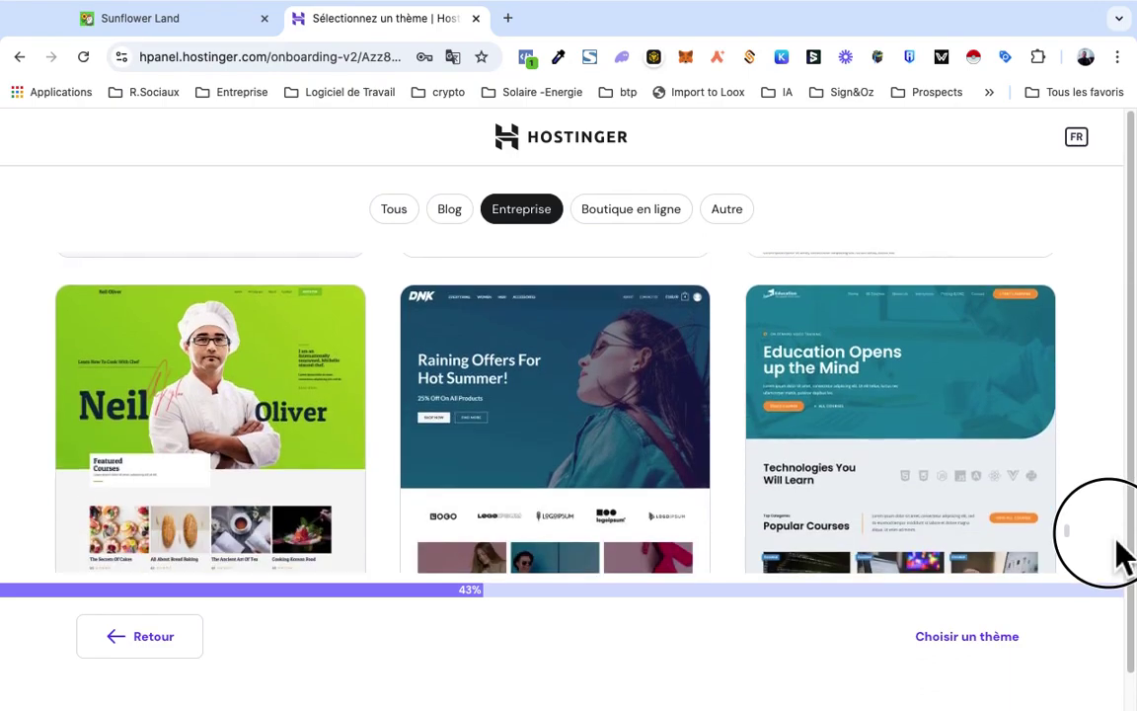
{"action": "scroll", "coordinate": [1121, 555], "scroll_direction": "down", "scroll_amount": 6}
{"action": "scroll", "coordinate": [1125, 568], "scroll_direction": "down", "scroll_amount": 14}
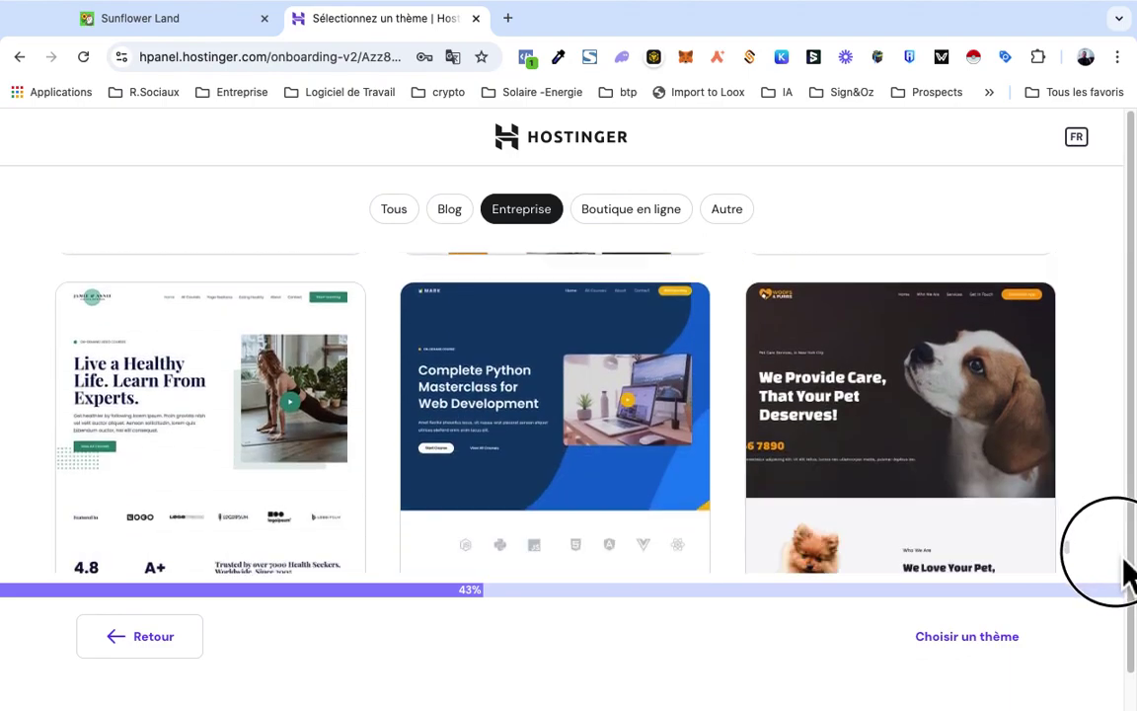
{"action": "scroll", "coordinate": [1126, 577], "scroll_direction": "down", "scroll_amount": 6}
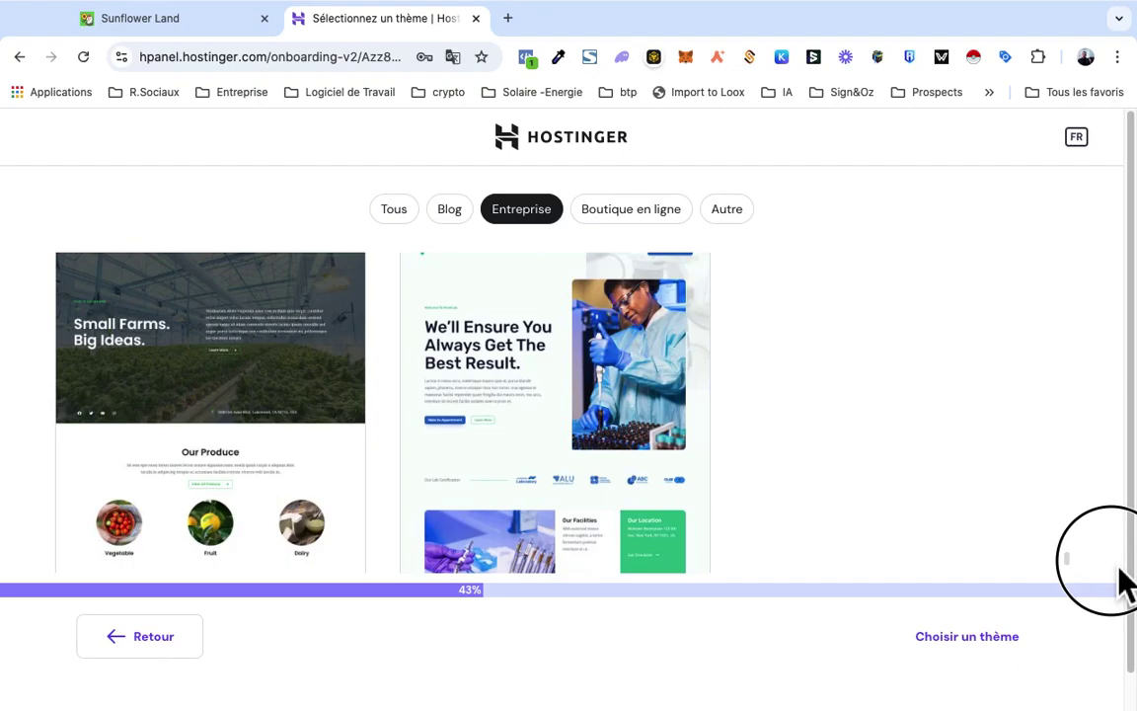
Step: Compare the farm and laboratory themes at the gallery's end with the health, Python course and pet care themes
{"action": "scroll", "coordinate": [1125, 582], "scroll_direction": "up", "scroll_amount": 3}
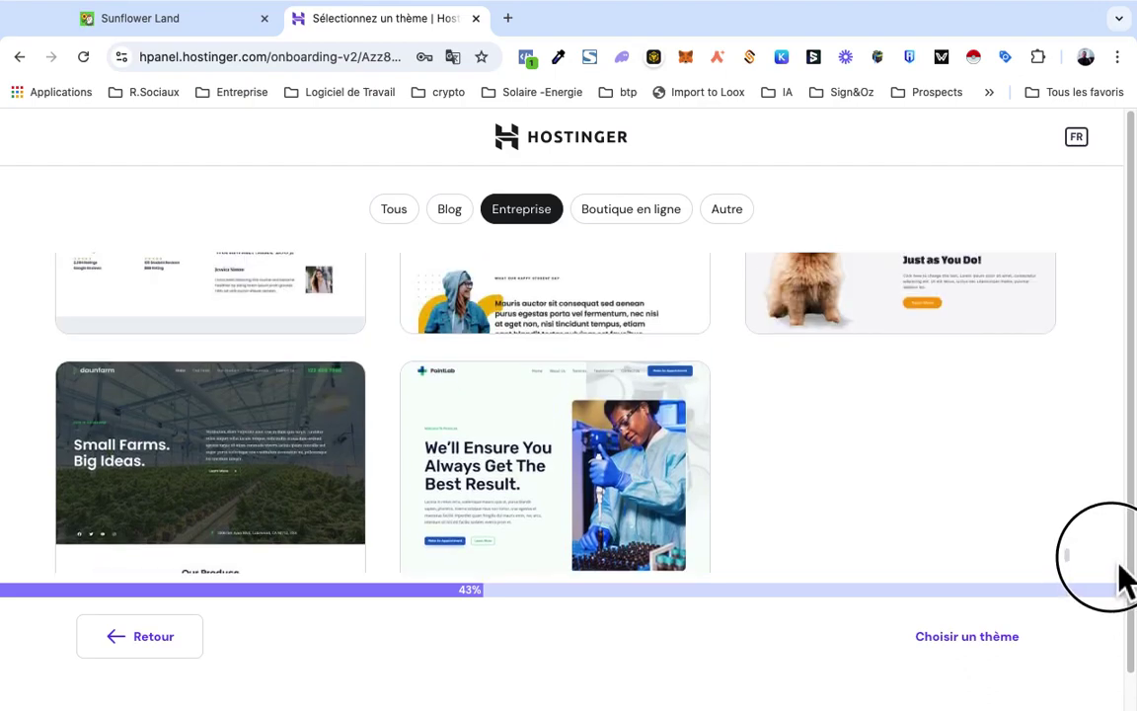
{"action": "scroll", "coordinate": [1125, 582], "scroll_direction": "up", "scroll_amount": 1}
{"action": "scroll", "coordinate": [1125, 583], "scroll_direction": "down", "scroll_amount": 1}
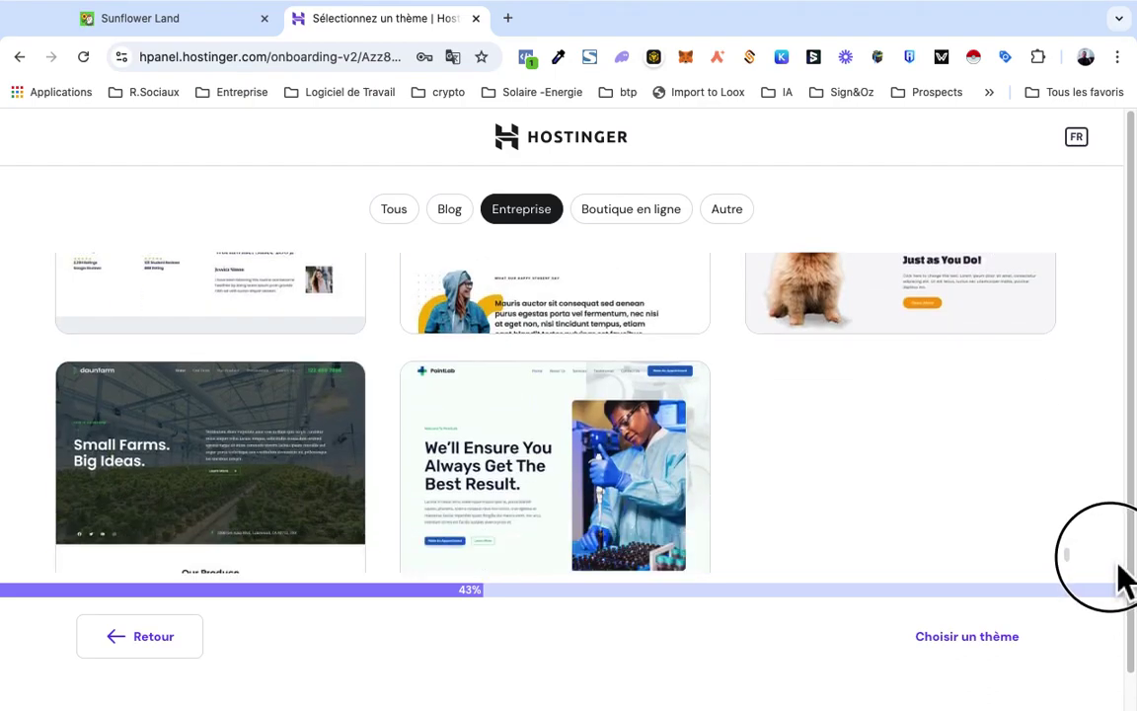
{"action": "scroll", "coordinate": [1125, 583], "scroll_direction": "down", "scroll_amount": 3}
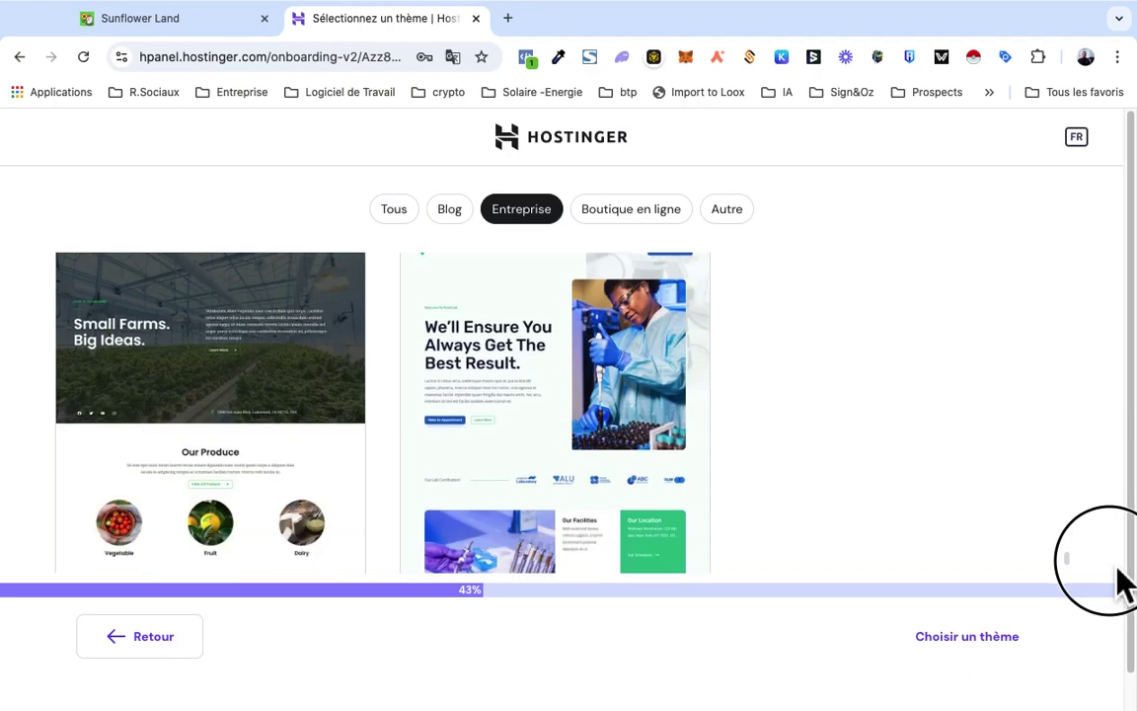
{"action": "scroll", "coordinate": [1125, 582], "scroll_direction": "up", "scroll_amount": 4}
{"action": "scroll", "coordinate": [1125, 583], "scroll_direction": "up", "scroll_amount": 1}
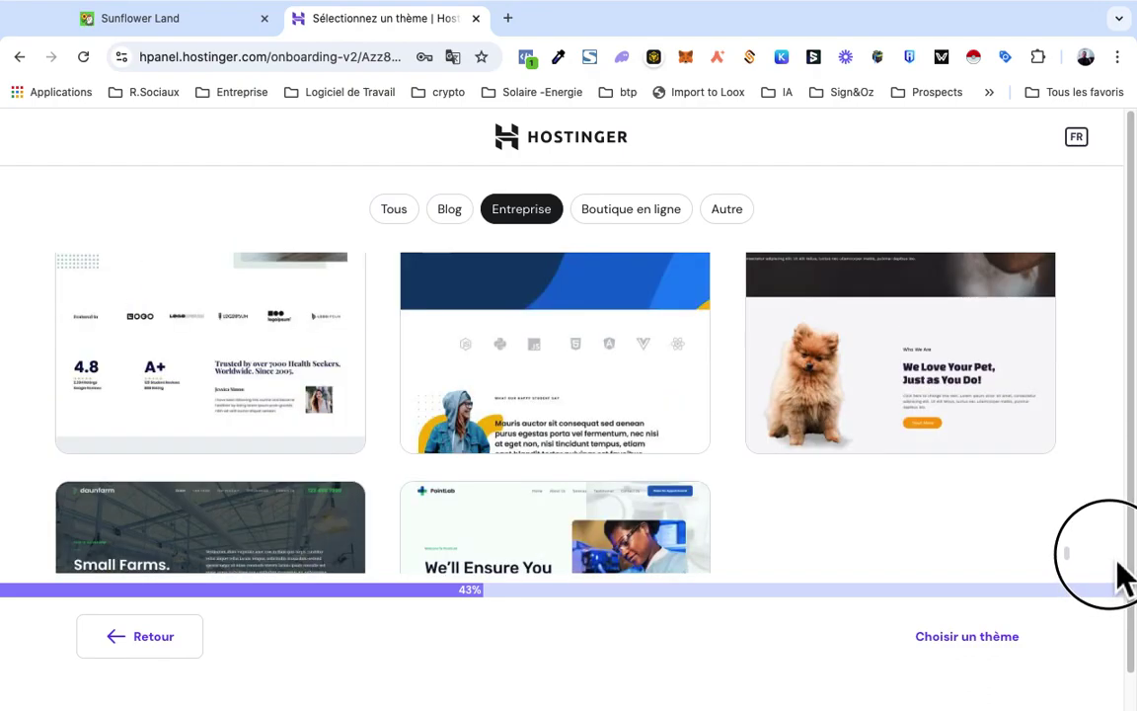
{"action": "scroll", "coordinate": [1128, 588], "scroll_direction": "down", "scroll_amount": 4}
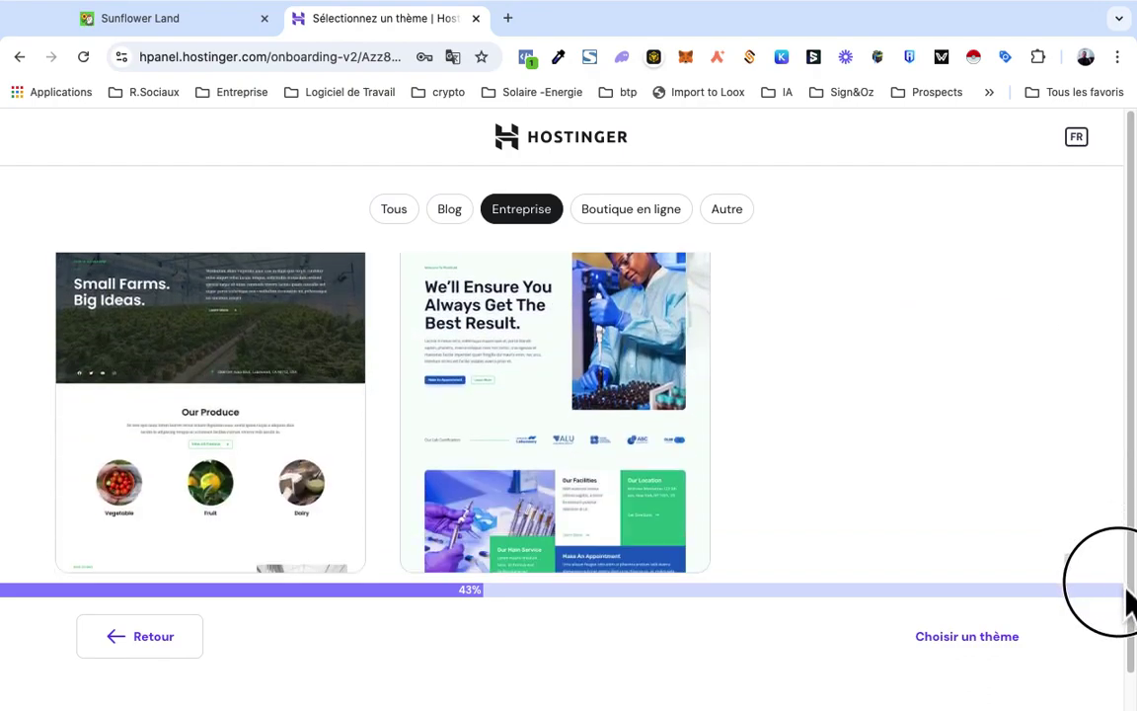
Step: Filter the theme gallery to the Blog category and look through its designs
{"action": "left_click", "coordinate": [449, 208]}
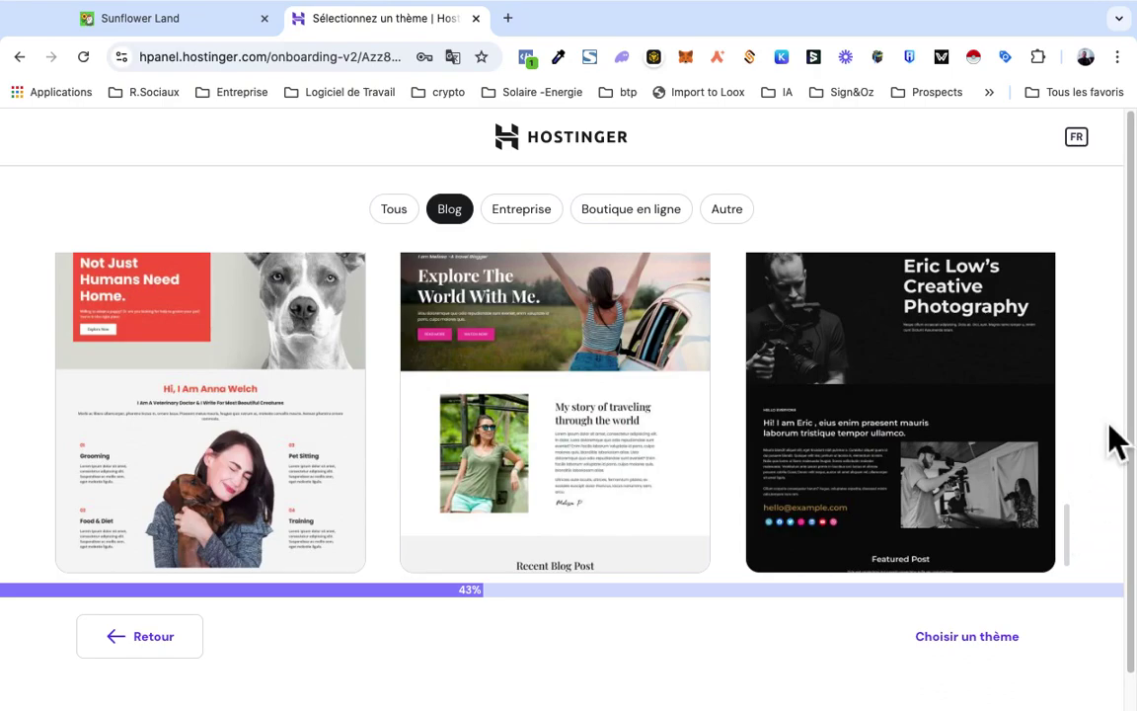
{"action": "left_click_drag", "start_coordinate": [1075, 561], "coordinate": [1065, 267]}
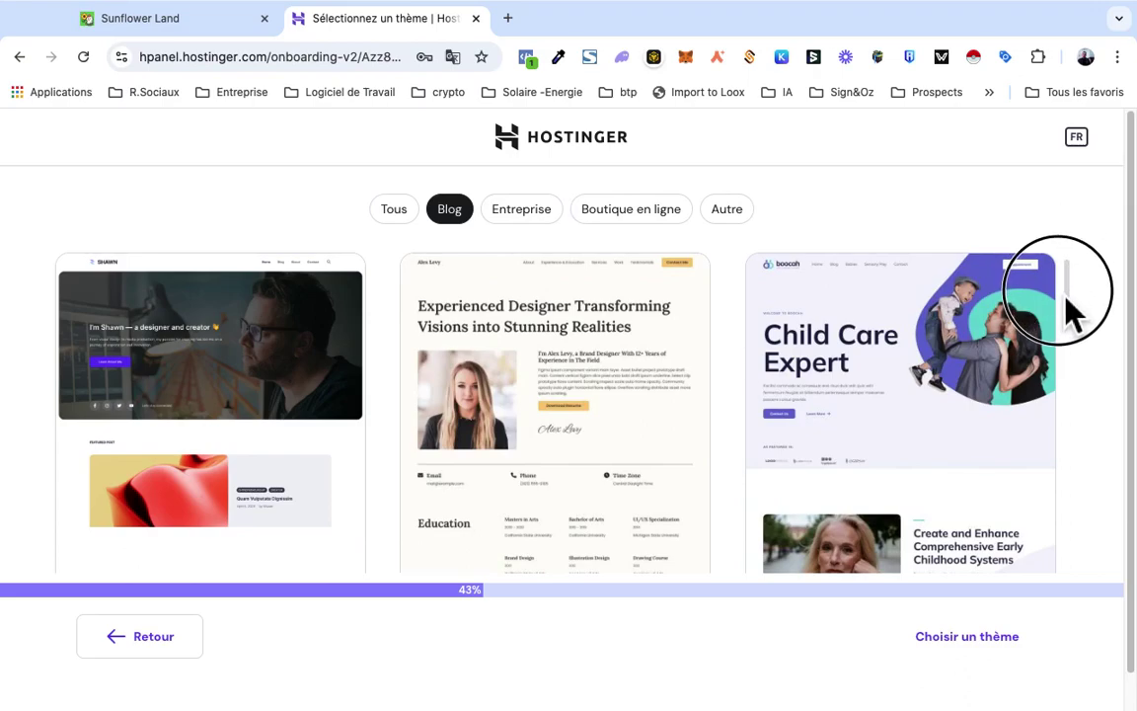
{"action": "mouse_move", "coordinate": [1067, 308]}
{"action": "left_mouse_down"}
{"action": "mouse_move", "coordinate": [1104, 500]}
{"action": "mouse_move", "coordinate": [1091, 594]}
{"action": "left_mouse_up"}
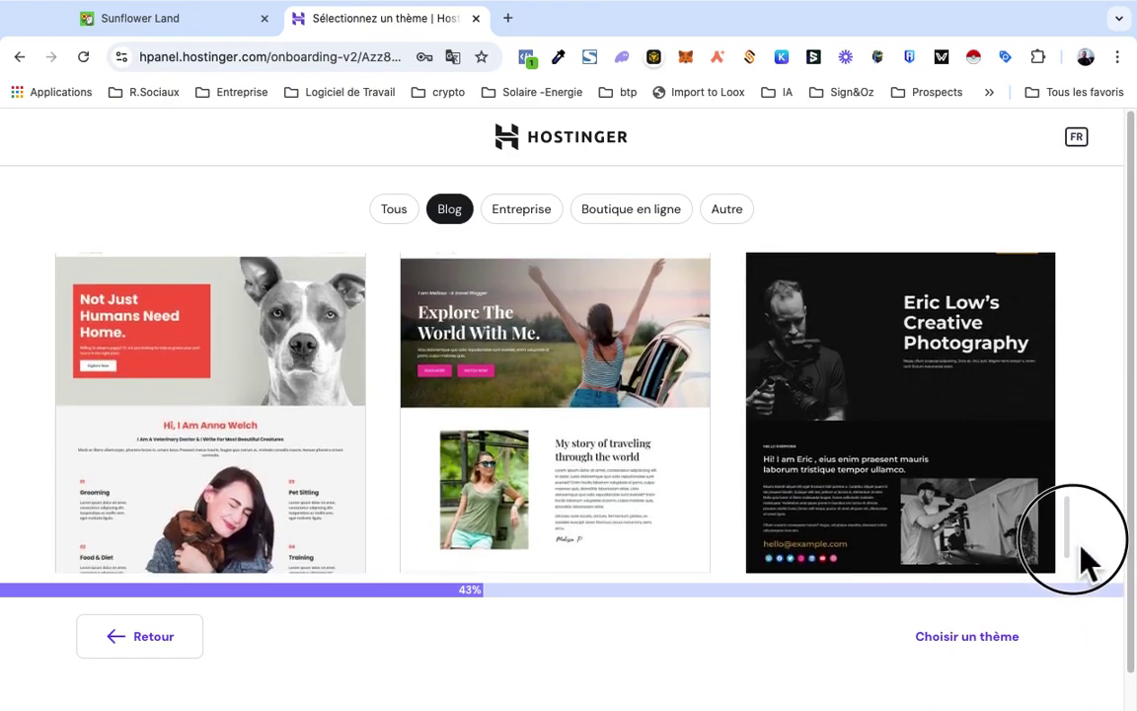
{"action": "right_click", "coordinate": [1083, 545]}
{"action": "left_click", "coordinate": [1106, 534]}
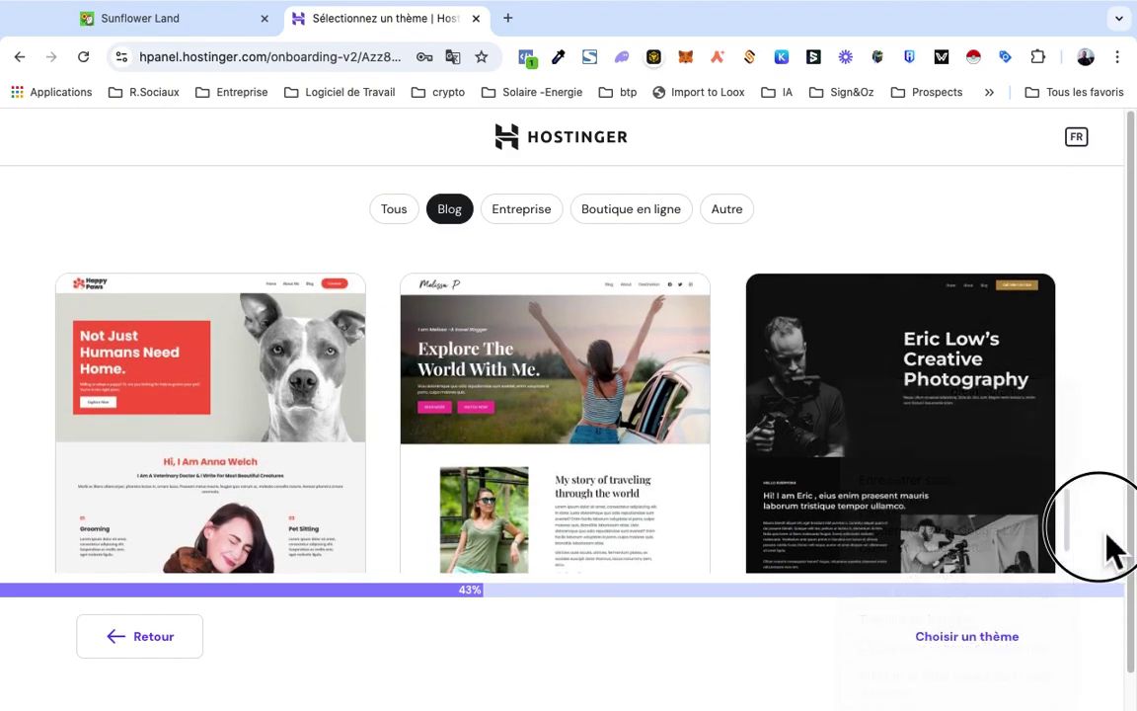
{"action": "mouse_move", "coordinate": [1081, 546]}
{"action": "left_mouse_down"}
{"action": "mouse_move", "coordinate": [1086, 571]}
{"action": "mouse_move", "coordinate": [1059, 381]}
{"action": "mouse_move", "coordinate": [1074, 412]}
{"action": "mouse_move", "coordinate": [1078, 332]}
{"action": "mouse_move", "coordinate": [1081, 395]}
{"action": "left_mouse_up"}
Step: Preview the Blog créatif theme and examine its page down to the podcasts section and back up to its header
{"action": "left_click", "coordinate": [550, 420]}
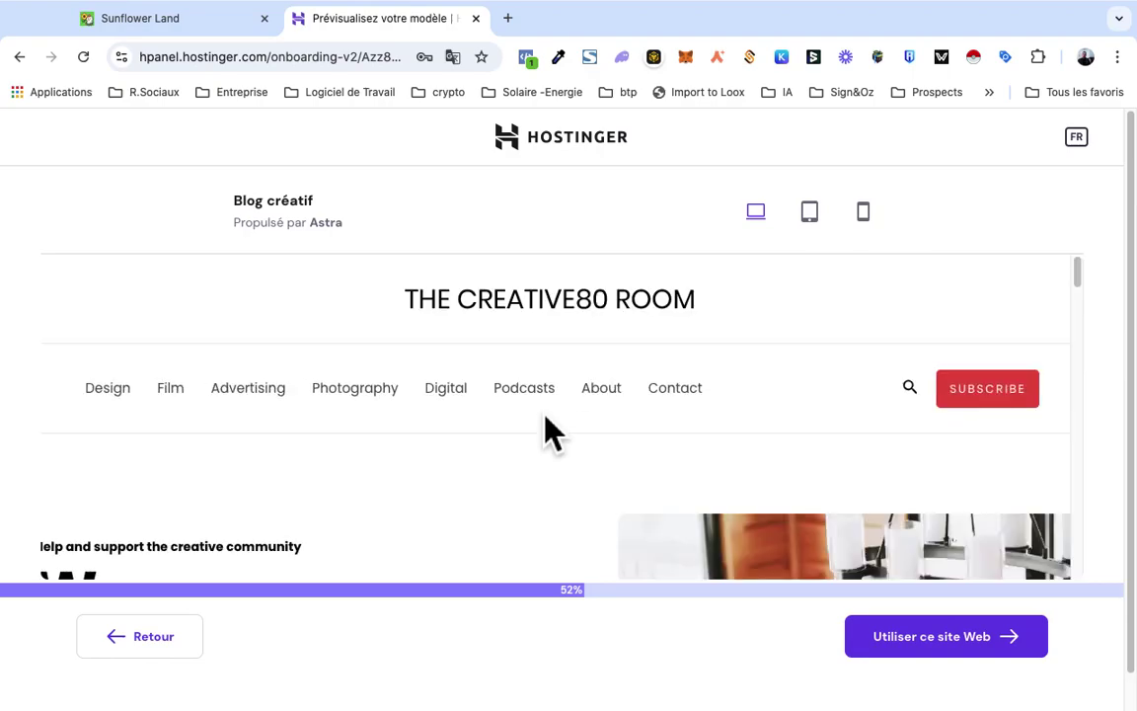
{"action": "mouse_move", "coordinate": [1084, 284]}
{"action": "left_mouse_down"}
{"action": "mouse_move", "coordinate": [1094, 336]}
{"action": "mouse_move", "coordinate": [1084, 334]}
{"action": "mouse_move", "coordinate": [1090, 306]}
{"action": "mouse_move", "coordinate": [1110, 358]}
{"action": "mouse_move", "coordinate": [1111, 399]}
{"action": "mouse_move", "coordinate": [1096, 400]}
{"action": "mouse_move", "coordinate": [1098, 447]}
{"action": "mouse_move", "coordinate": [1090, 442]}
{"action": "mouse_move", "coordinate": [1101, 457]}
{"action": "mouse_move", "coordinate": [1097, 431]}
{"action": "mouse_move", "coordinate": [1110, 466]}
{"action": "mouse_move", "coordinate": [1116, 546]}
{"action": "mouse_move", "coordinate": [1094, 288]}
{"action": "left_mouse_up"}
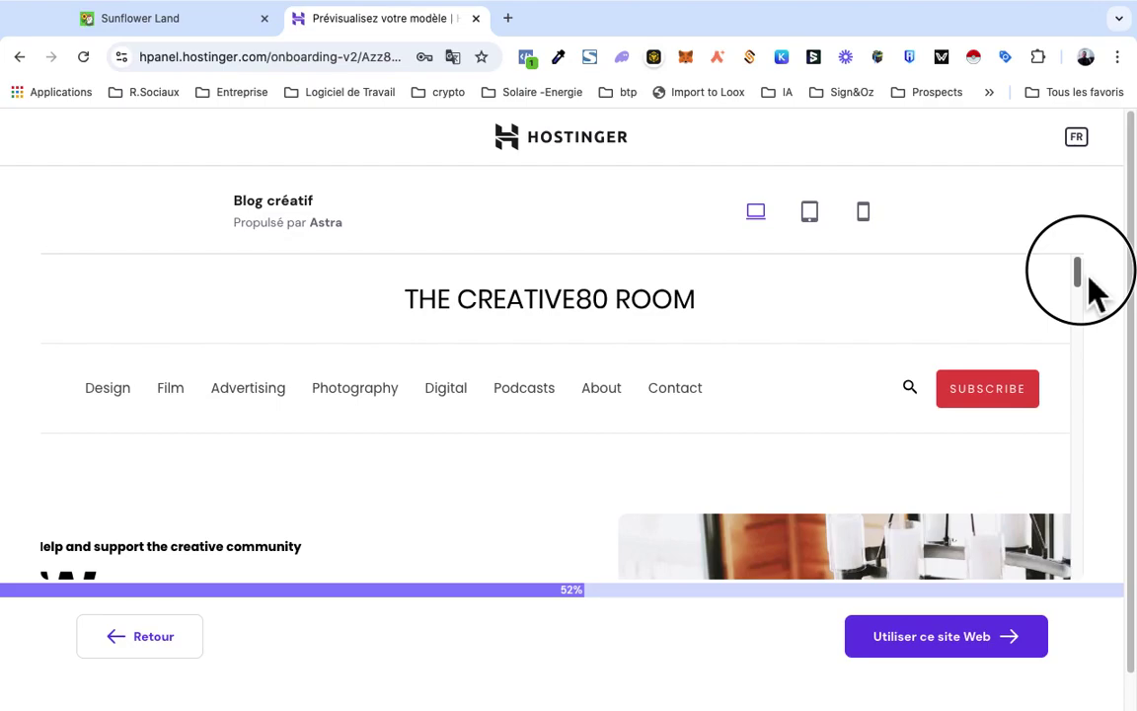
{"action": "left_click_drag", "start_coordinate": [1094, 289], "coordinate": [1104, 498]}
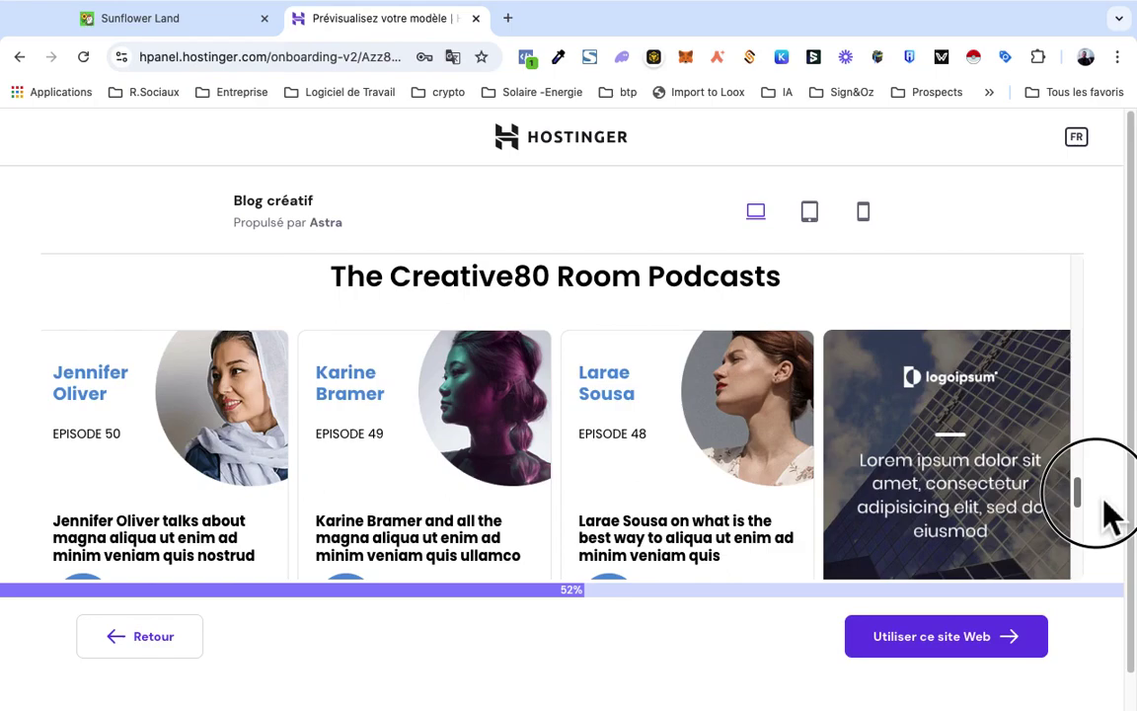
{"action": "left_click_drag", "start_coordinate": [1104, 499], "coordinate": [1075, 254]}
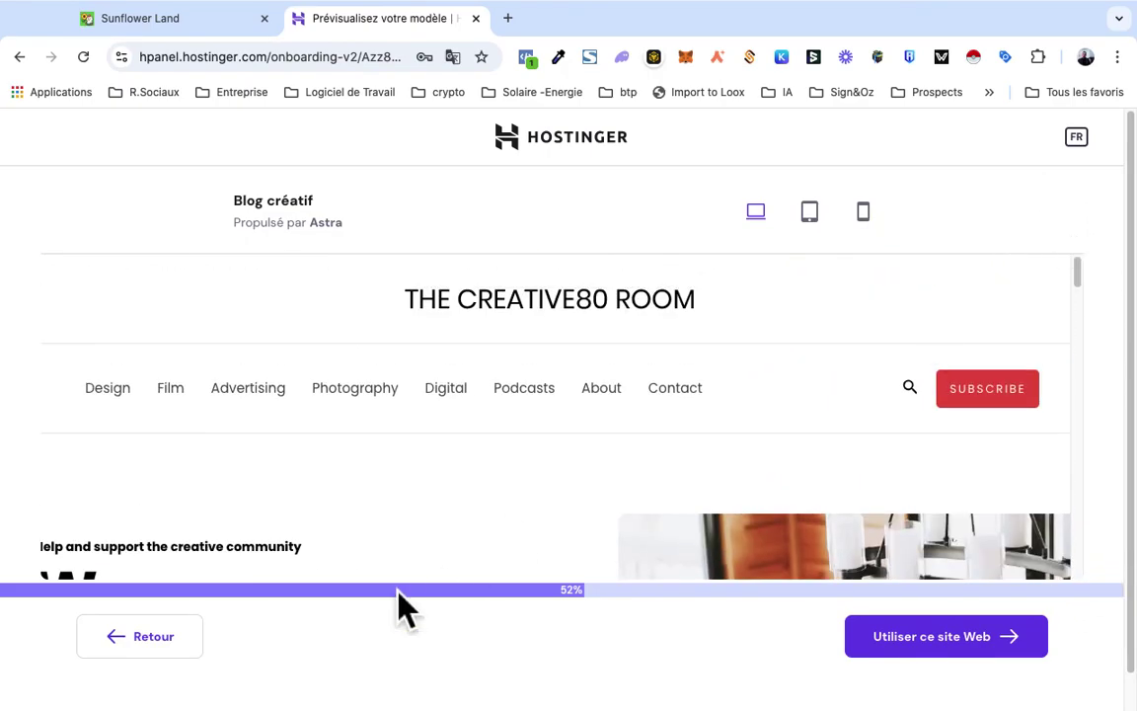
Step: Leave the Blog créatif preview and return to the theme selection gallery
{"action": "left_click", "coordinate": [168, 661]}
{"action": "left_click", "coordinate": [139, 652]}
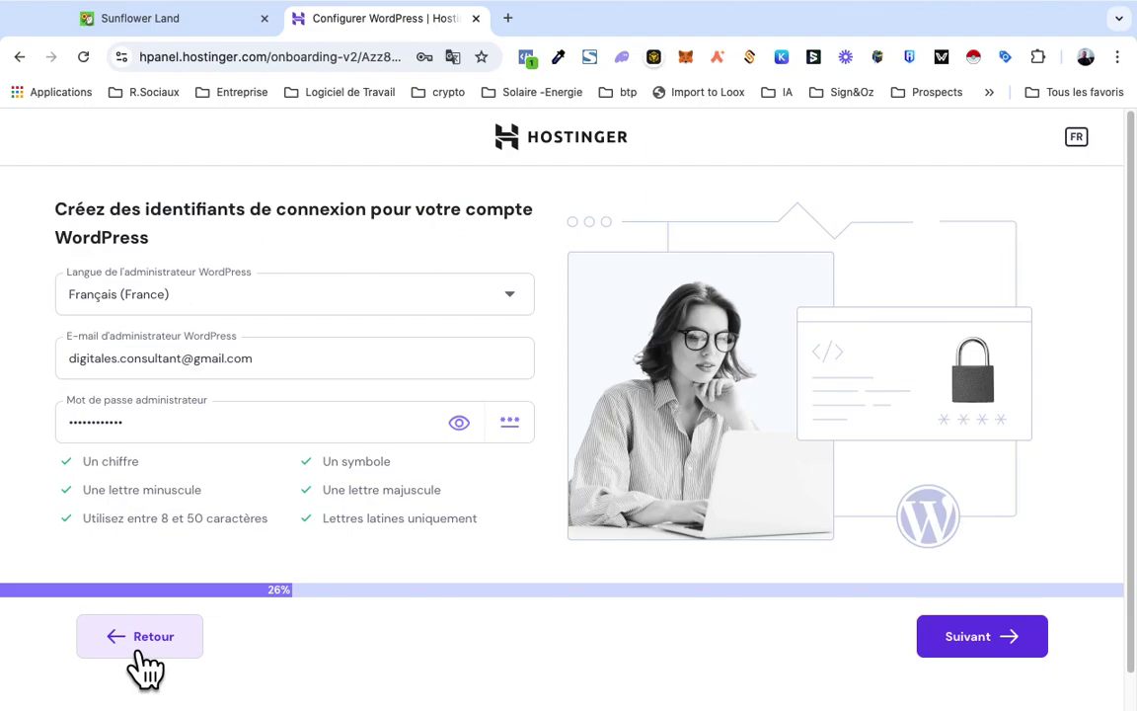
{"action": "left_click", "coordinate": [1017, 667]}
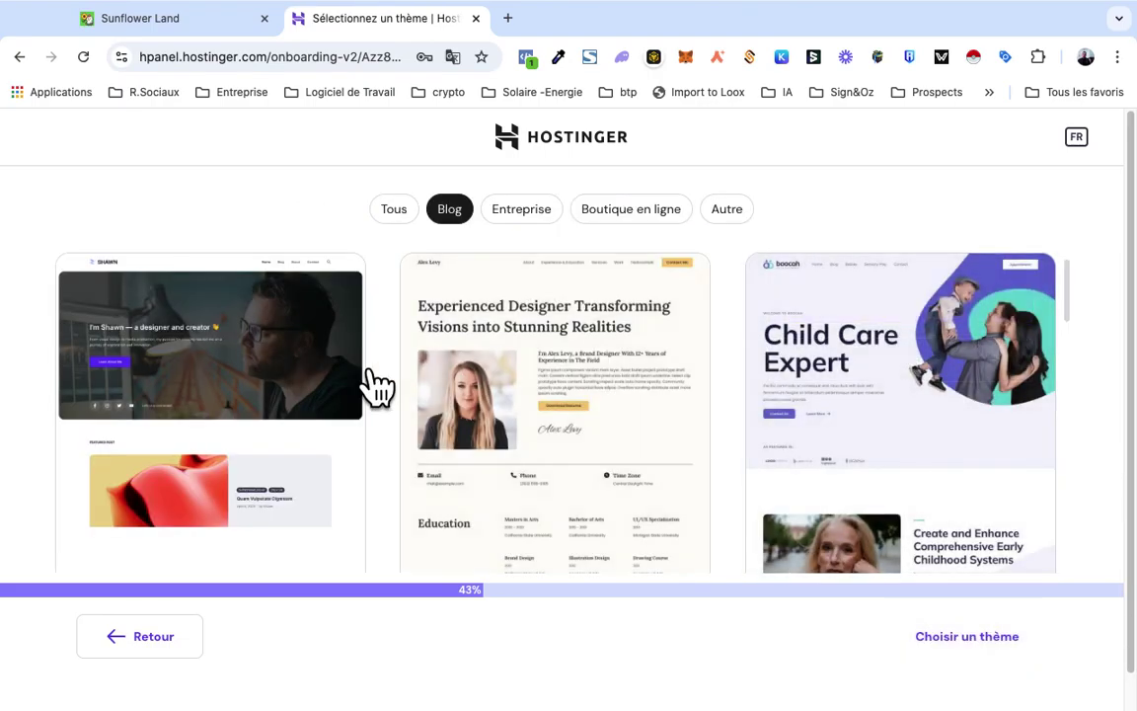
Step: Look through the Blog themes again, from the designer and child care designs to the cooking, fitness and relationship coaching ones
{"action": "mouse_move", "coordinate": [338, 390]}
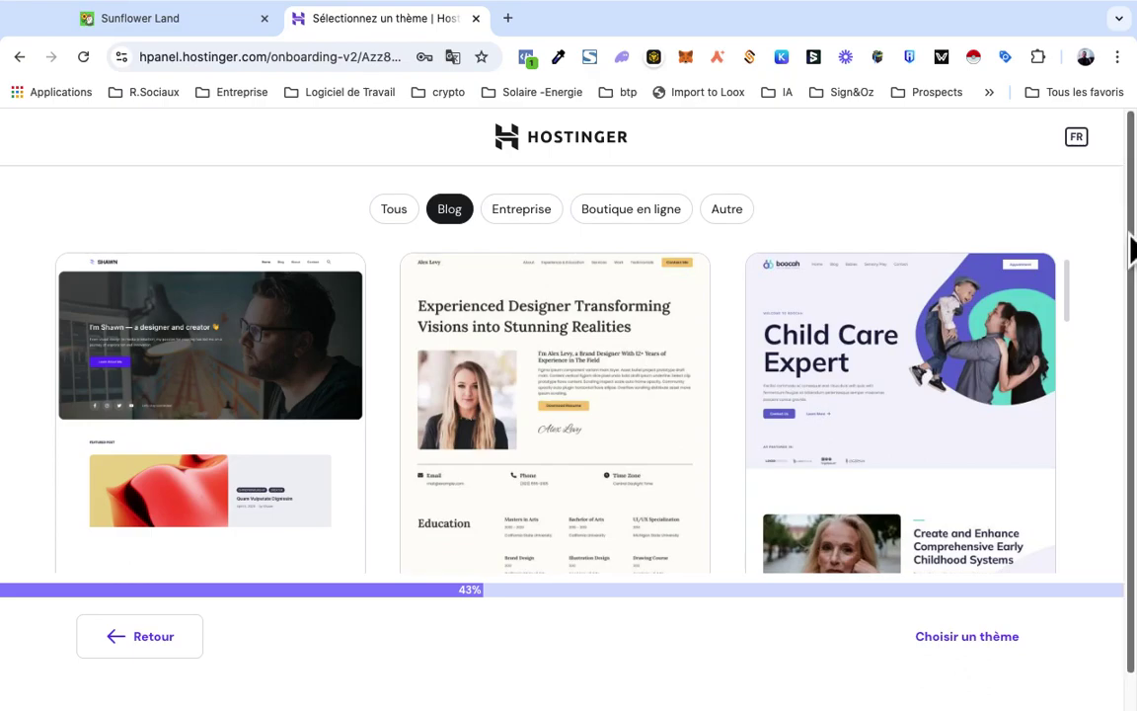
{"action": "left_click_drag", "start_coordinate": [1073, 300], "coordinate": [1092, 447]}
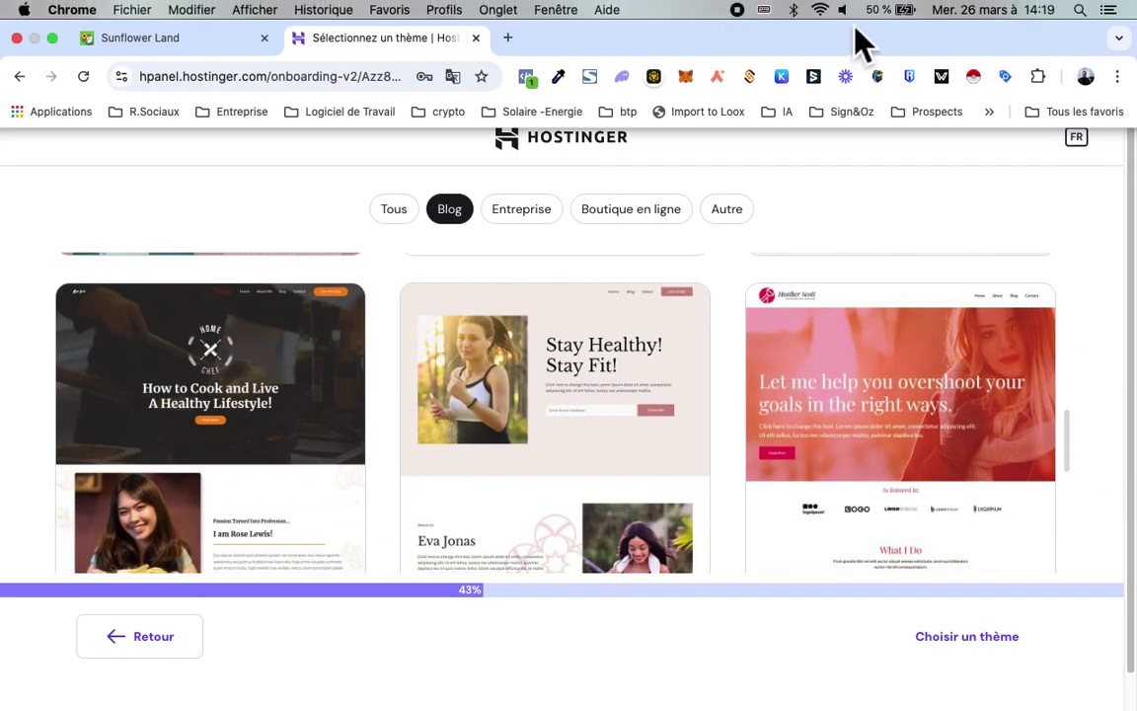
{"action": "left_click", "coordinate": [1079, 464]}
{"action": "left_click_drag", "start_coordinate": [1077, 460], "coordinate": [1079, 383]}
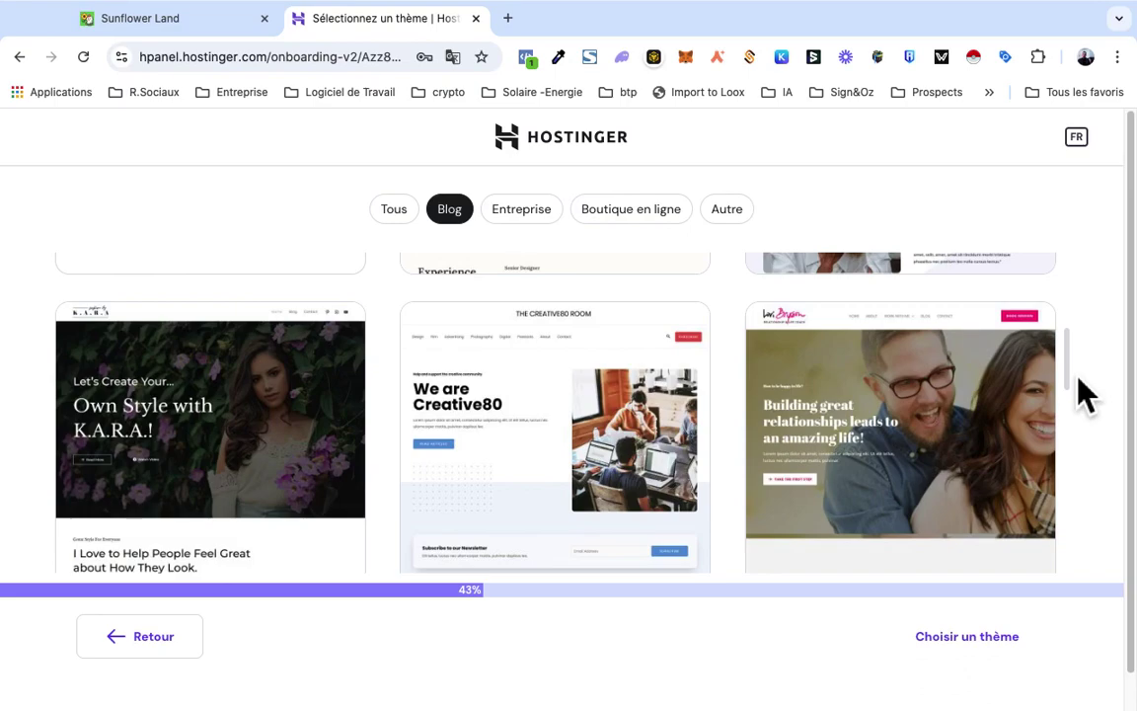
{"action": "left_click_drag", "start_coordinate": [1076, 381], "coordinate": [1079, 400]}
{"action": "mouse_move", "coordinate": [869, 363]}
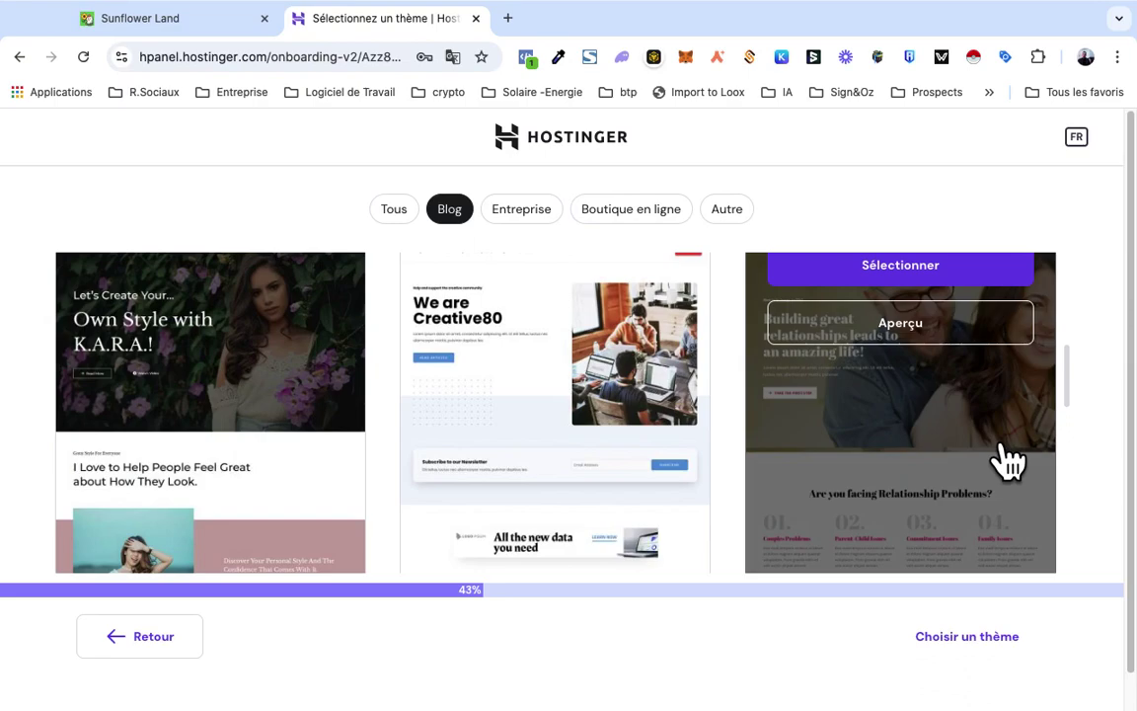
{"action": "left_click", "coordinate": [1075, 393]}
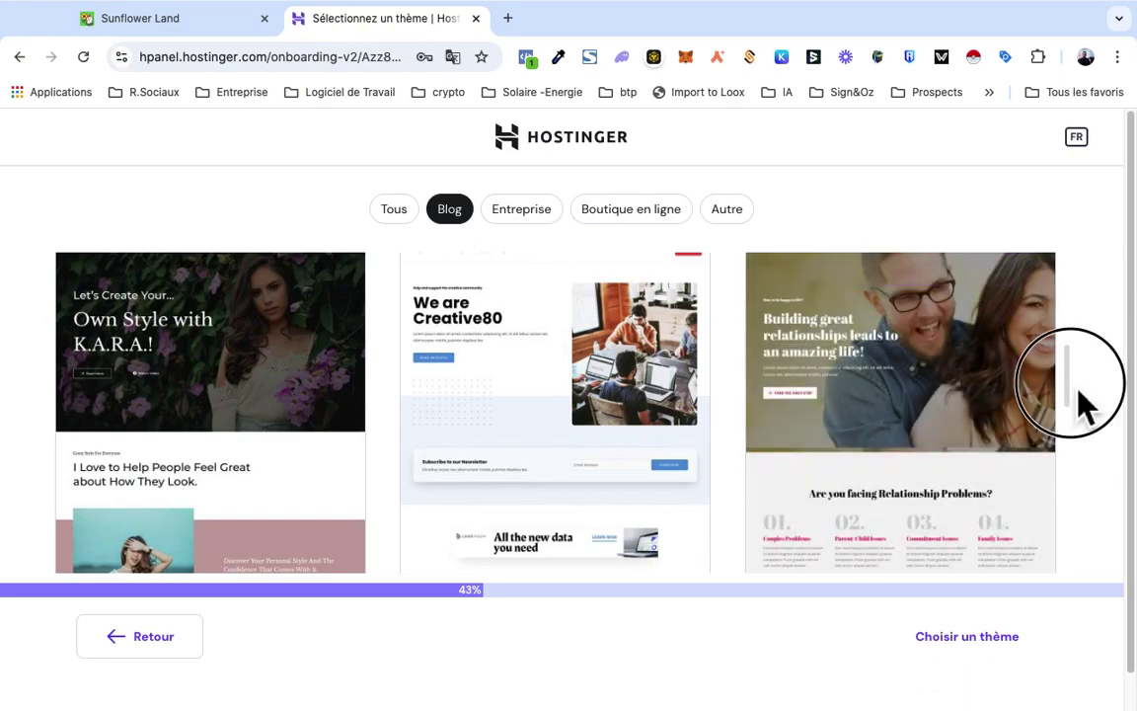
{"action": "left_click", "coordinate": [1075, 362]}
{"action": "scroll", "coordinate": [1074, 359], "scroll_direction": "up", "scroll_amount": 5}
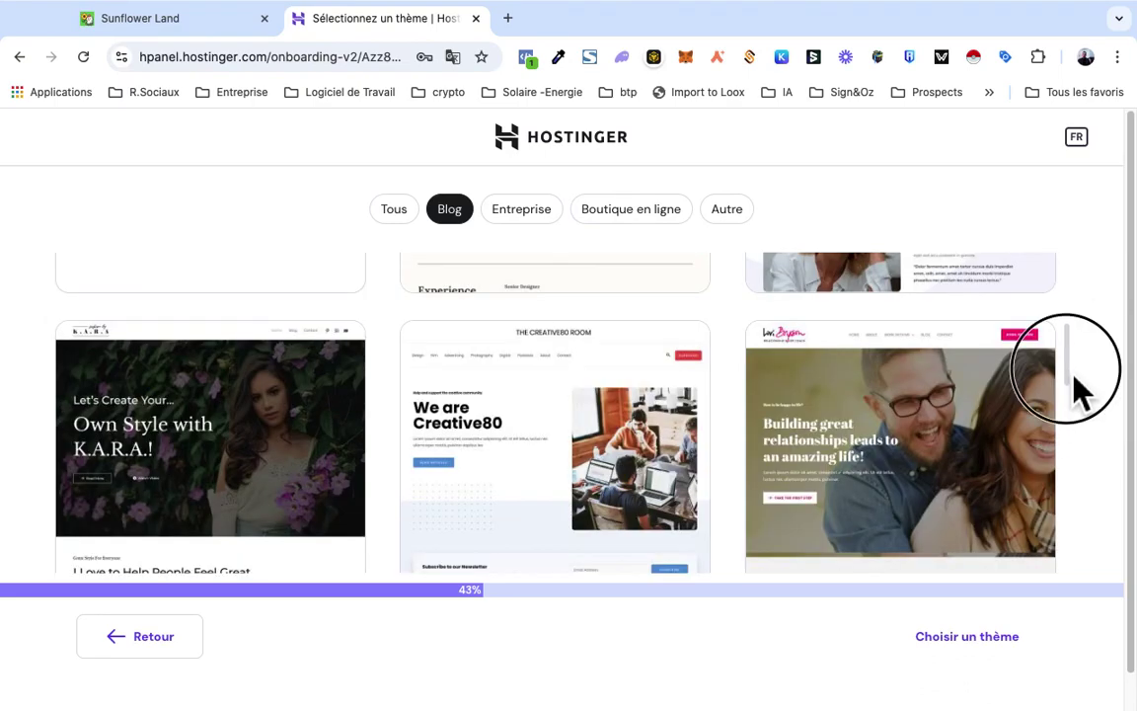
{"action": "left_click_drag", "start_coordinate": [1079, 343], "coordinate": [1124, 317]}
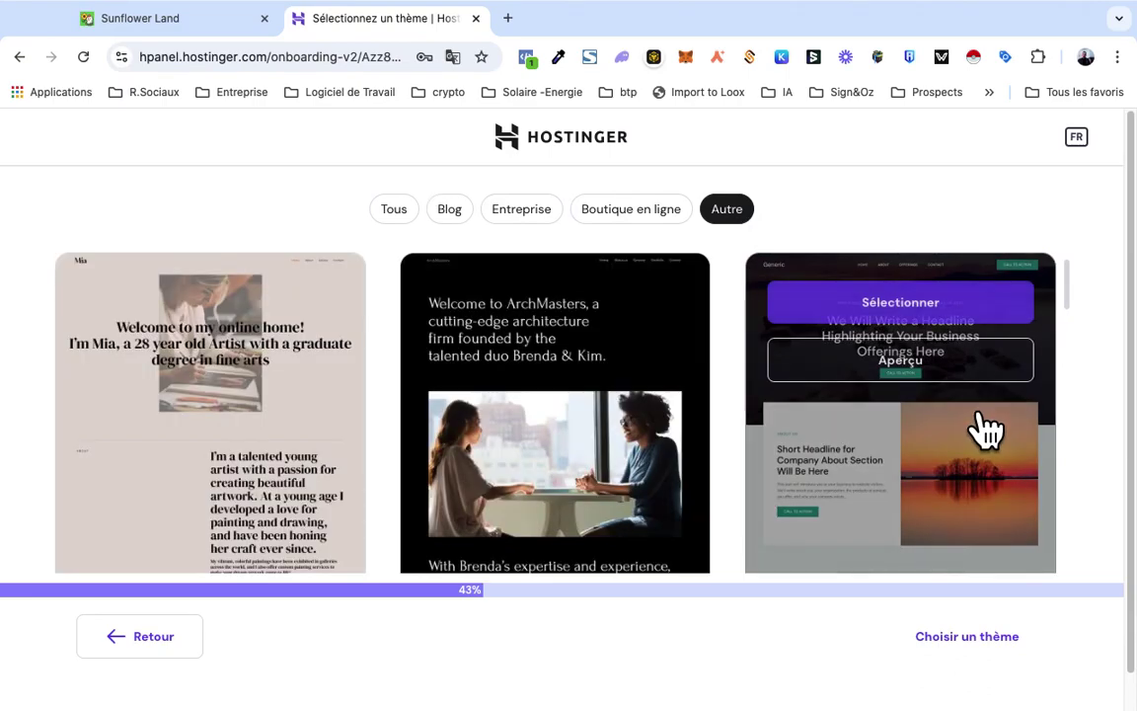
Step: Look through the themes in the Autre category and switch the gallery to show all categories
{"action": "left_click_drag", "start_coordinate": [1067, 296], "coordinate": [1084, 521]}
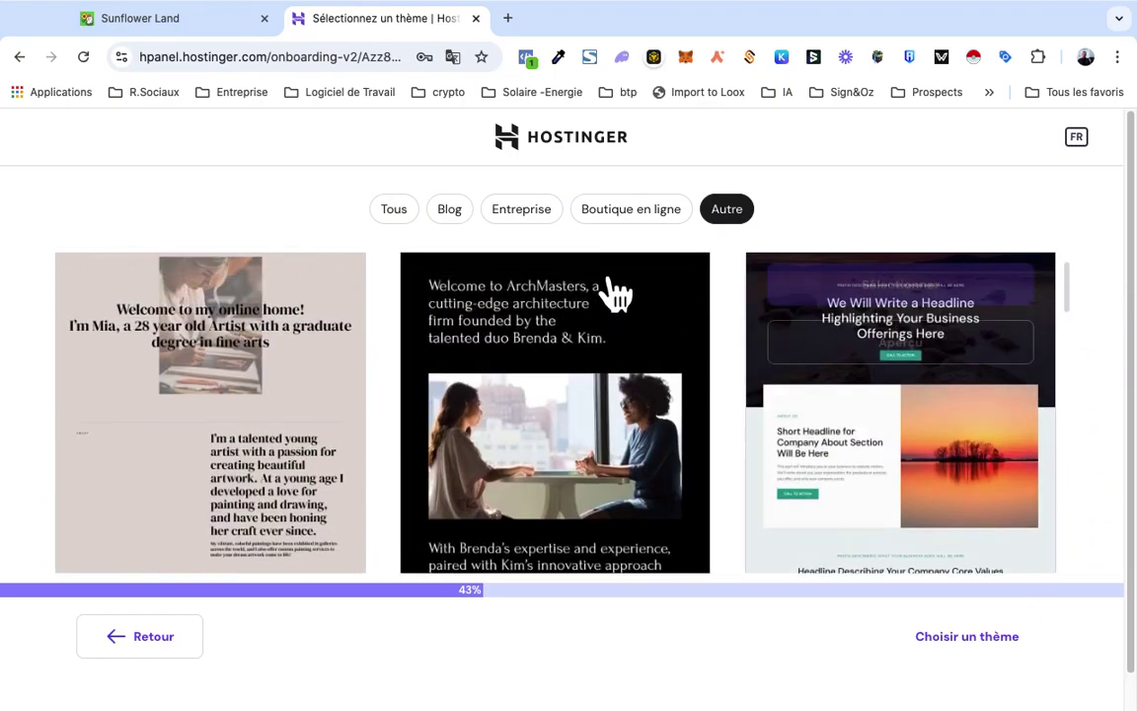
{"action": "left_click", "coordinate": [394, 209]}
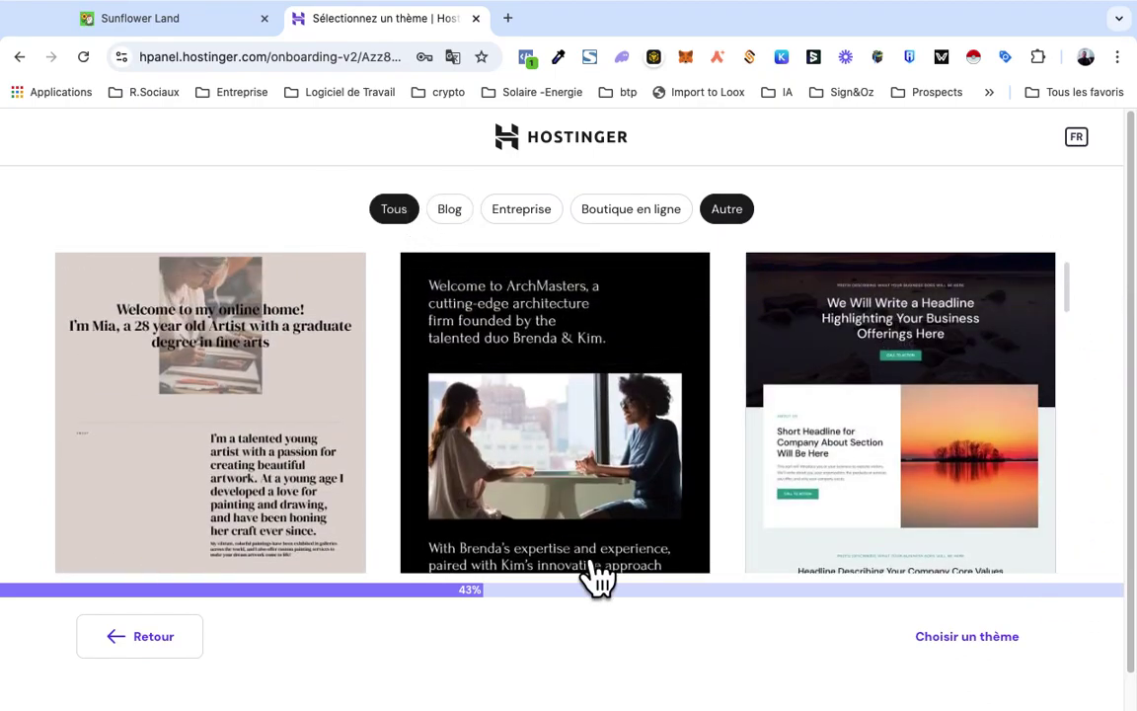
{"action": "mouse_move", "coordinate": [592, 565]}
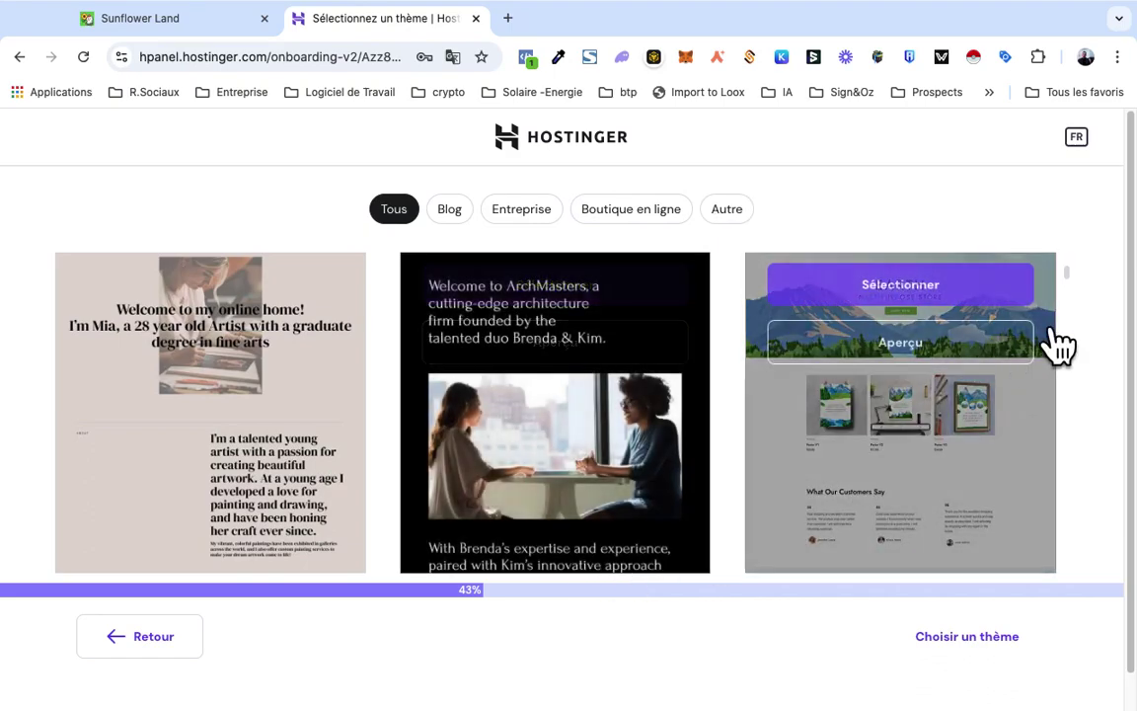
Step: Browse the full theme gallery from the trading and gardening designs to the piano, language course and real estate designs
{"action": "left_click", "coordinate": [1072, 284]}
{"action": "left_click_drag", "start_coordinate": [1078, 296], "coordinate": [1077, 284]}
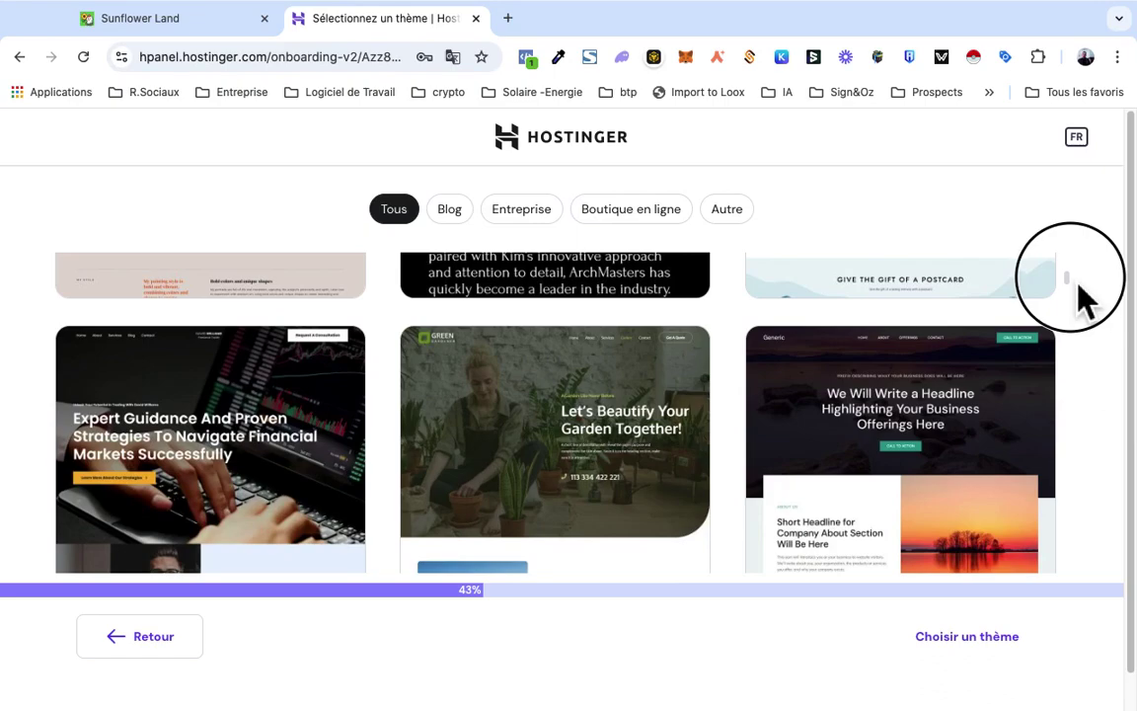
{"action": "scroll", "coordinate": [1079, 287], "scroll_direction": "down", "scroll_amount": 2}
{"action": "scroll", "coordinate": [1083, 301], "scroll_direction": "down", "scroll_amount": 2}
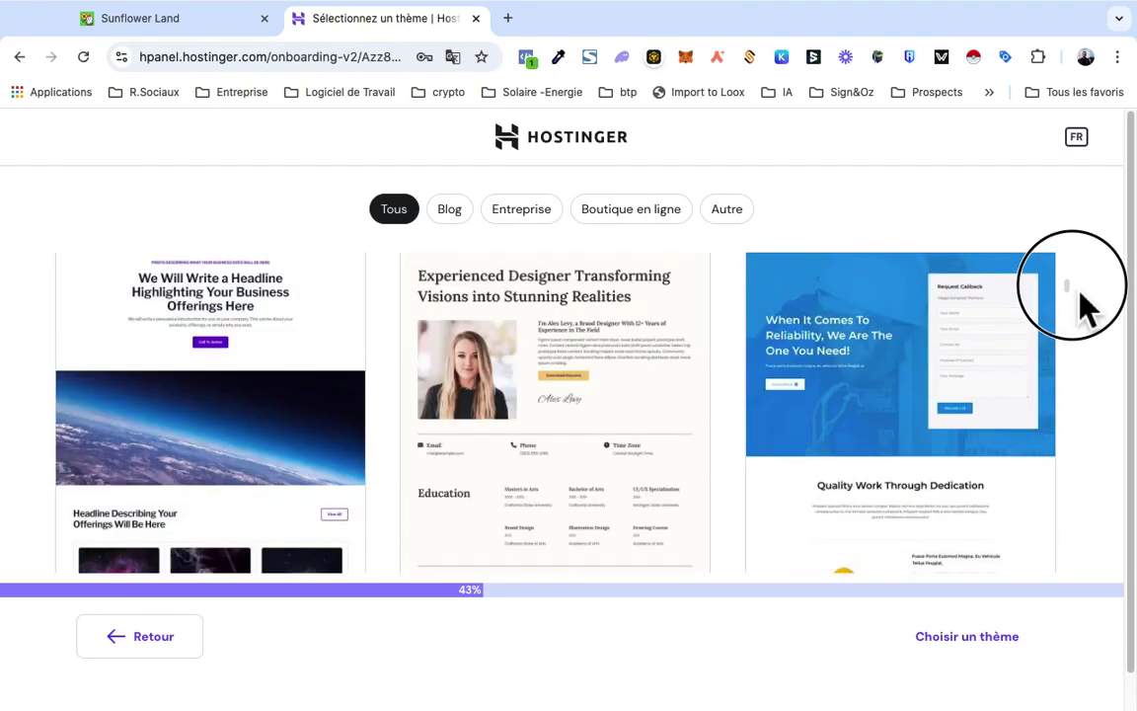
{"action": "right_click", "coordinate": [1079, 305]}
{"action": "left_click", "coordinate": [1079, 305]}
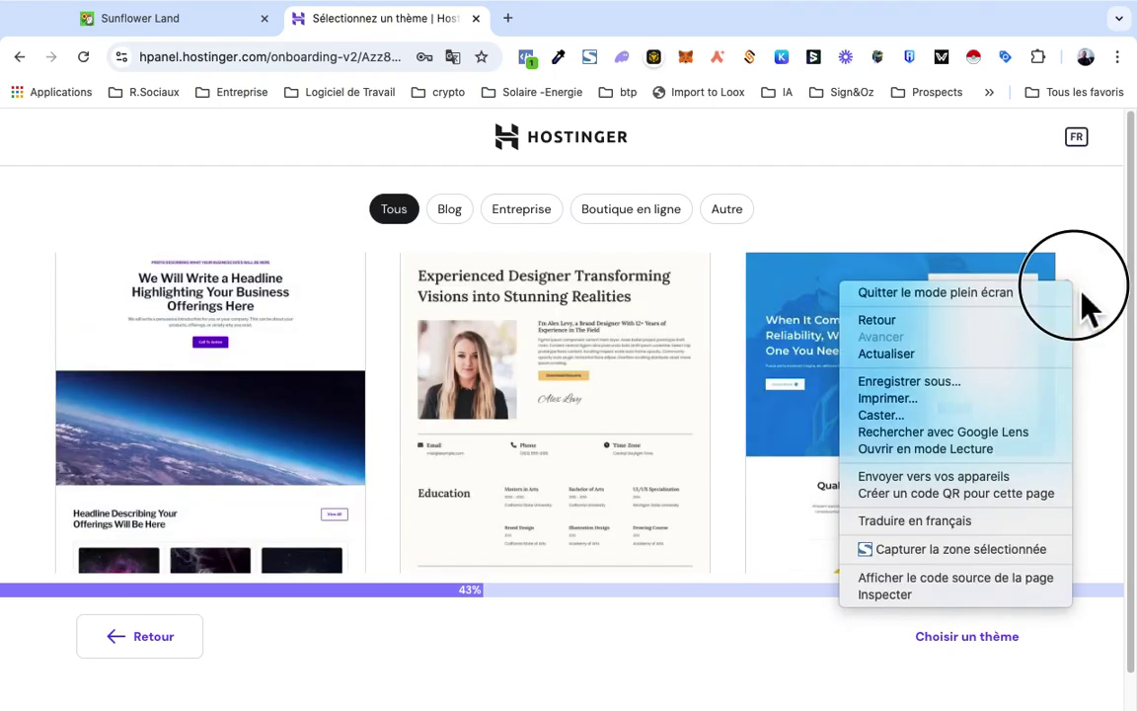
{"action": "left_click", "coordinate": [1074, 306]}
{"action": "scroll", "coordinate": [1079, 306], "scroll_direction": "down", "scroll_amount": 1}
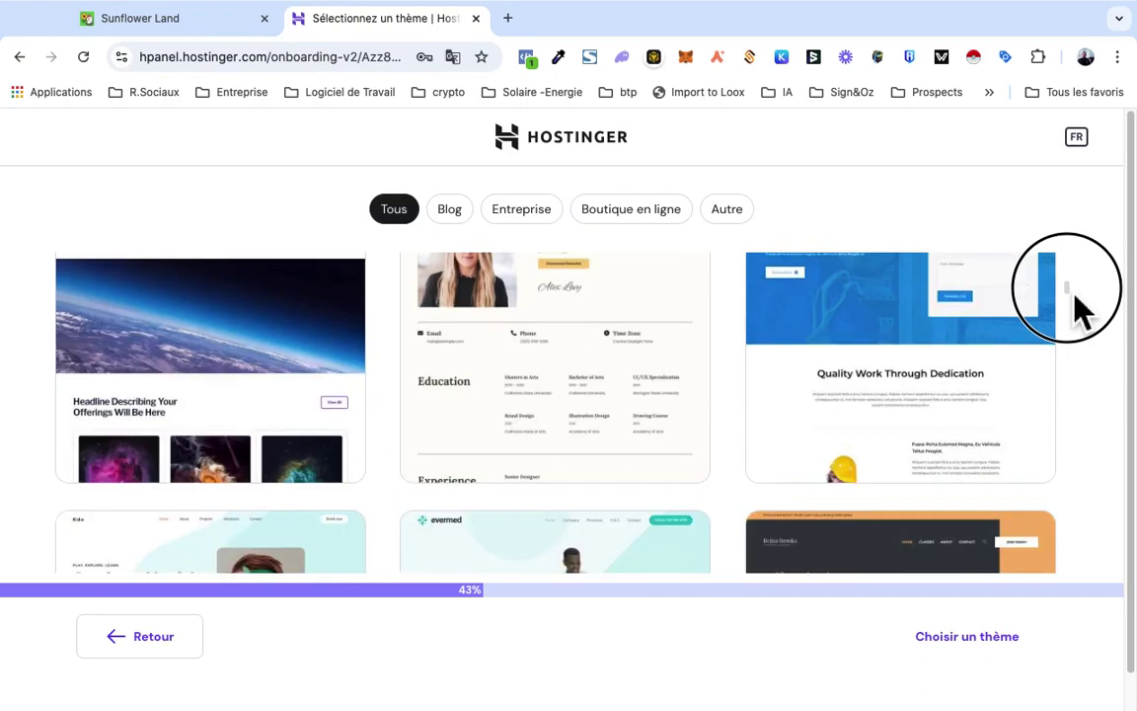
{"action": "scroll", "coordinate": [1079, 306], "scroll_direction": "down", "scroll_amount": 2}
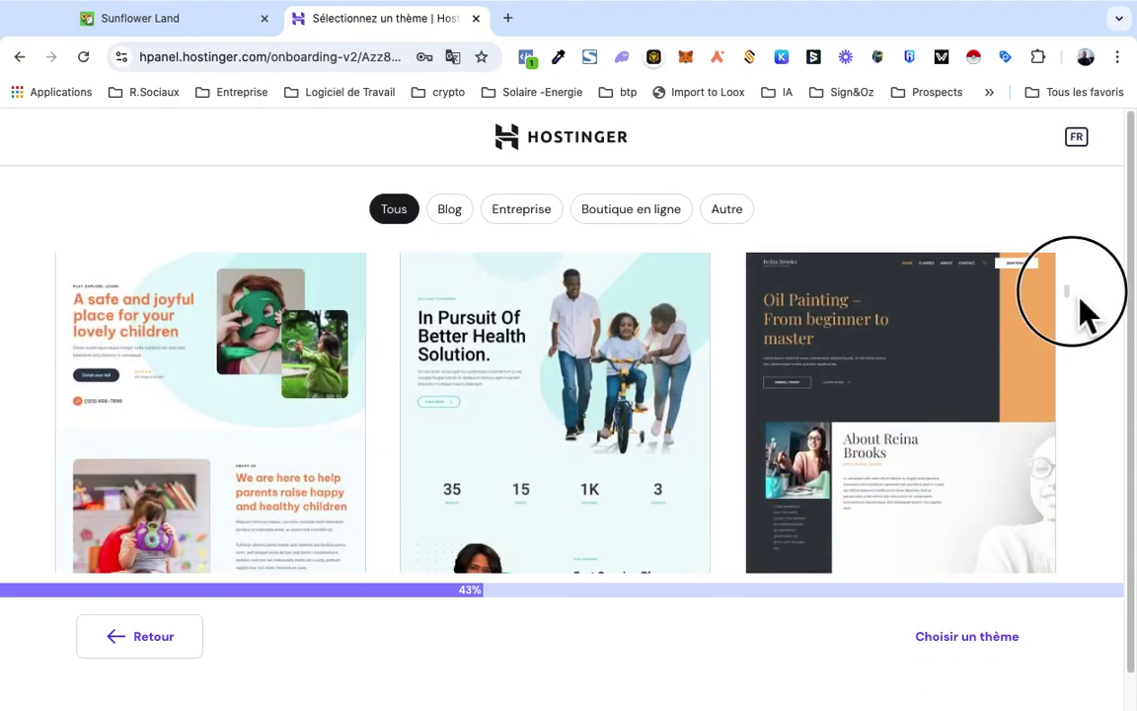
{"action": "scroll", "coordinate": [1080, 302], "scroll_direction": "down", "scroll_amount": 4}
{"action": "scroll", "coordinate": [1082, 306], "scroll_direction": "up", "scroll_amount": 1}
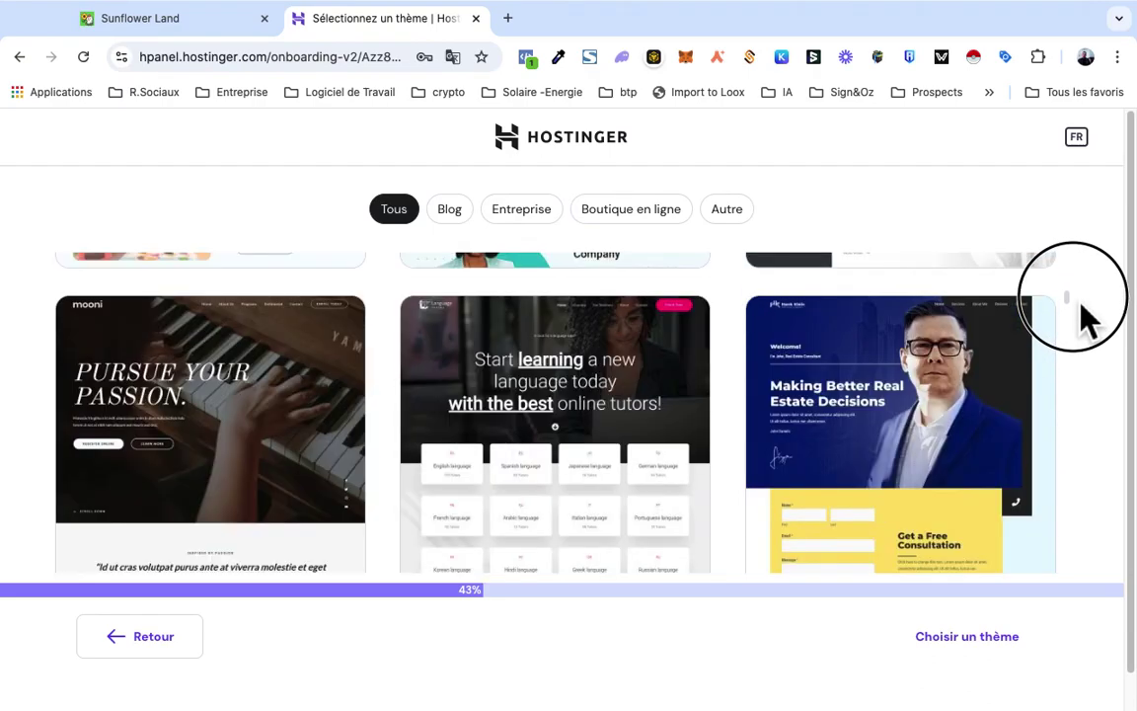
Step: Continue through the full gallery from the dental clinic and voice-over designs to the webinar and locksmith designs
{"action": "scroll", "coordinate": [1081, 303], "scroll_direction": "down", "scroll_amount": 3}
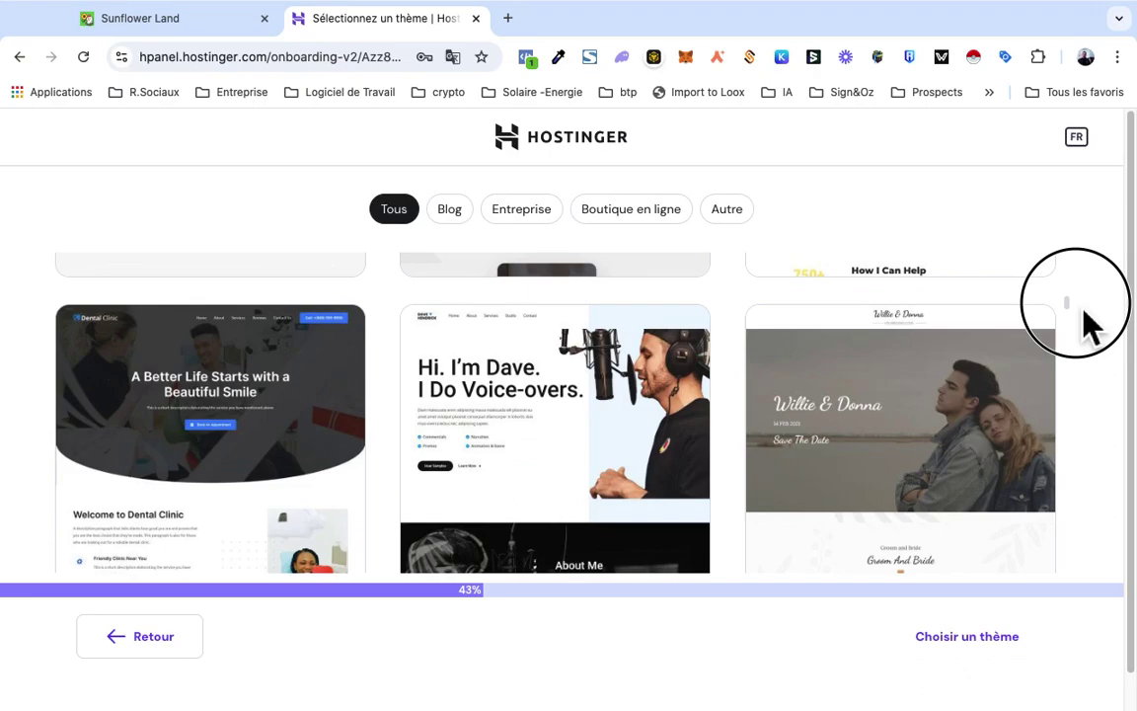
{"action": "scroll", "coordinate": [1086, 324], "scroll_direction": "down", "scroll_amount": 1}
{"action": "scroll", "coordinate": [1088, 331], "scroll_direction": "down", "scroll_amount": 3}
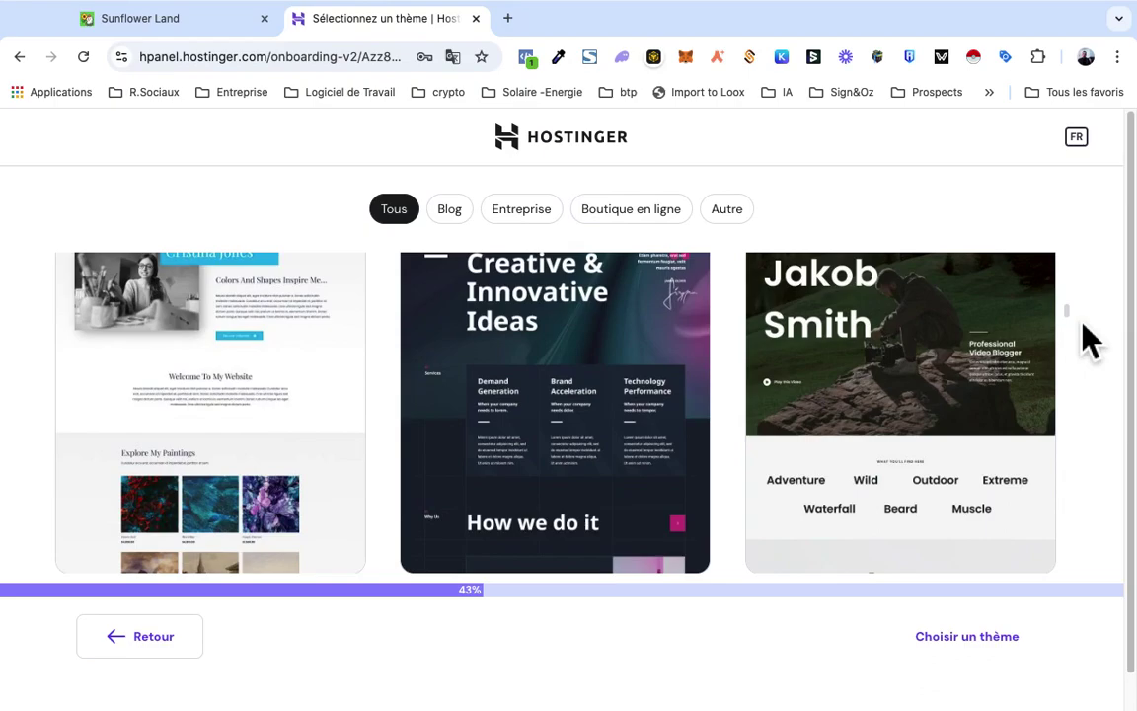
{"action": "left_click", "coordinate": [1081, 332]}
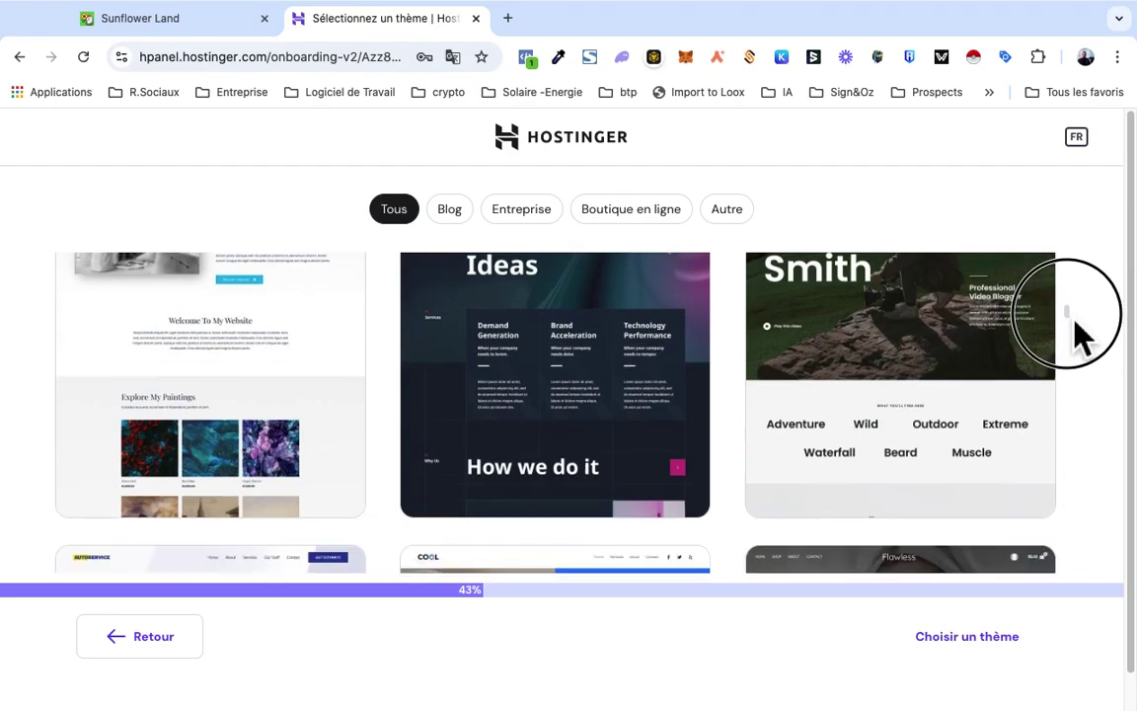
{"action": "left_click", "coordinate": [1081, 332]}
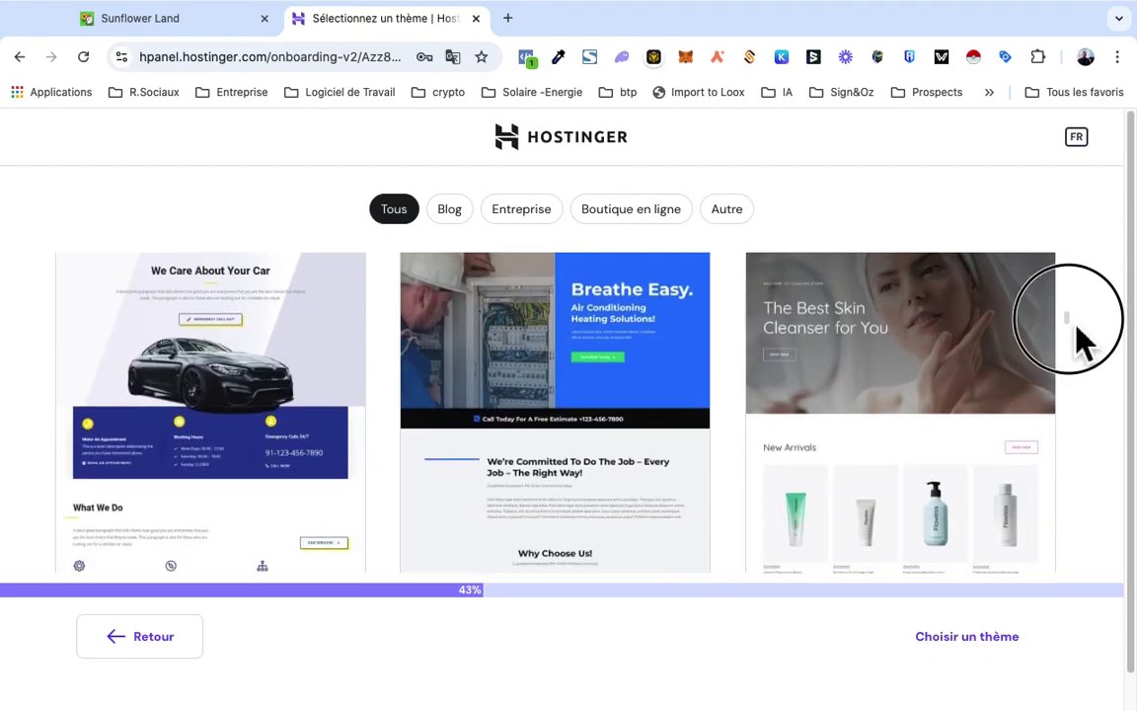
{"action": "left_click_drag", "start_coordinate": [1076, 326], "coordinate": [1078, 333]}
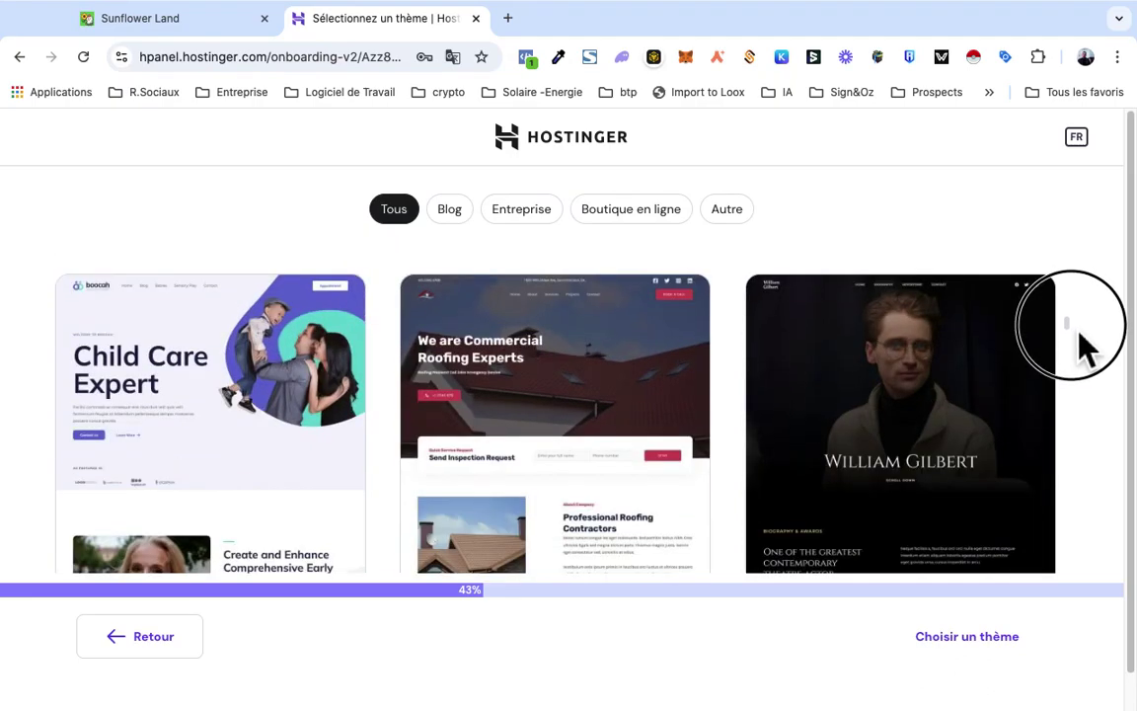
{"action": "left_click", "coordinate": [1080, 337]}
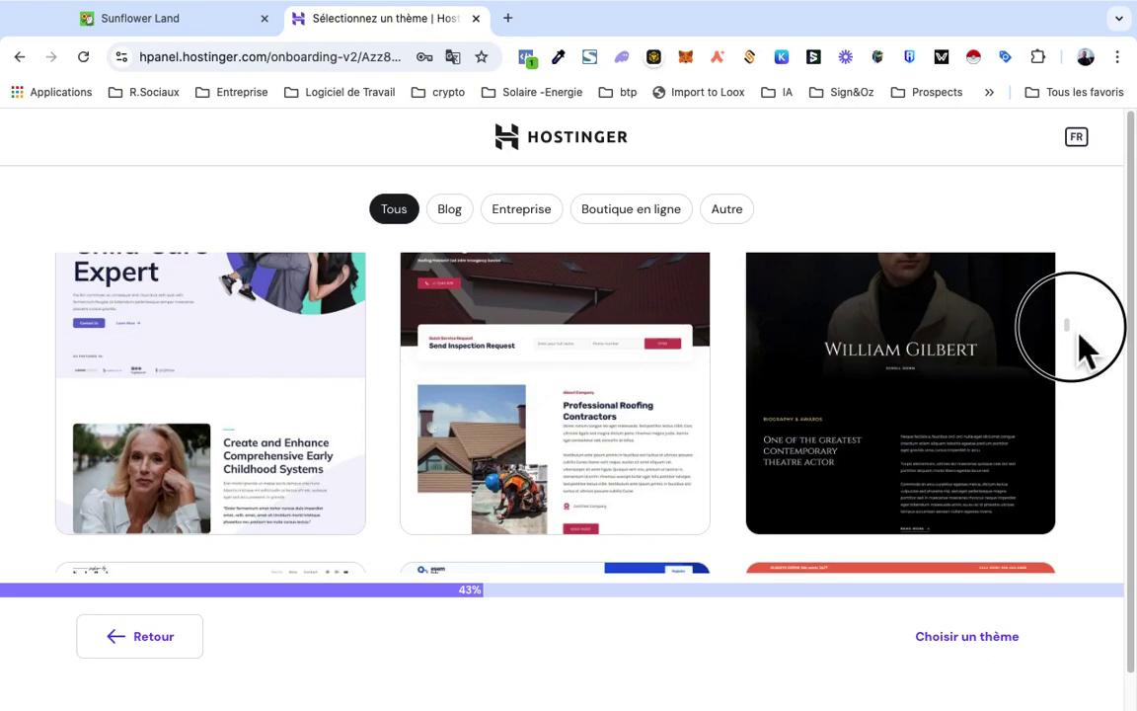
{"action": "left_click", "coordinate": [1081, 346]}
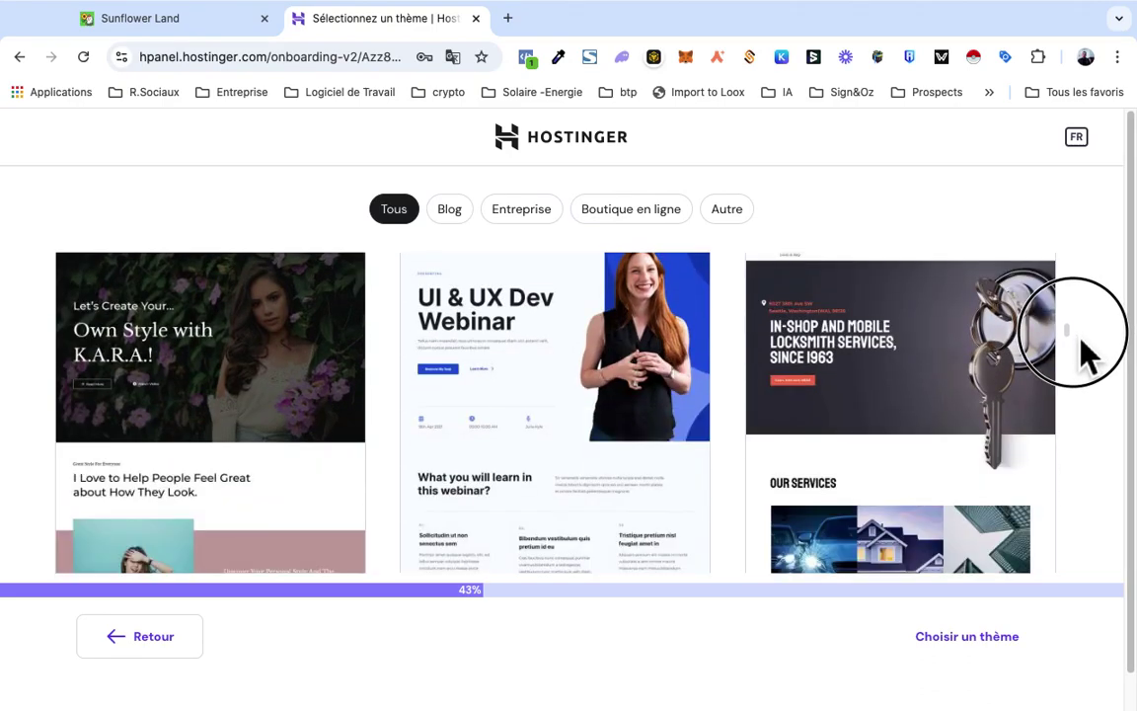
{"action": "scroll", "coordinate": [1082, 351], "scroll_direction": "down", "scroll_amount": 1}
{"action": "scroll", "coordinate": [1081, 350], "scroll_direction": "down", "scroll_amount": 1}
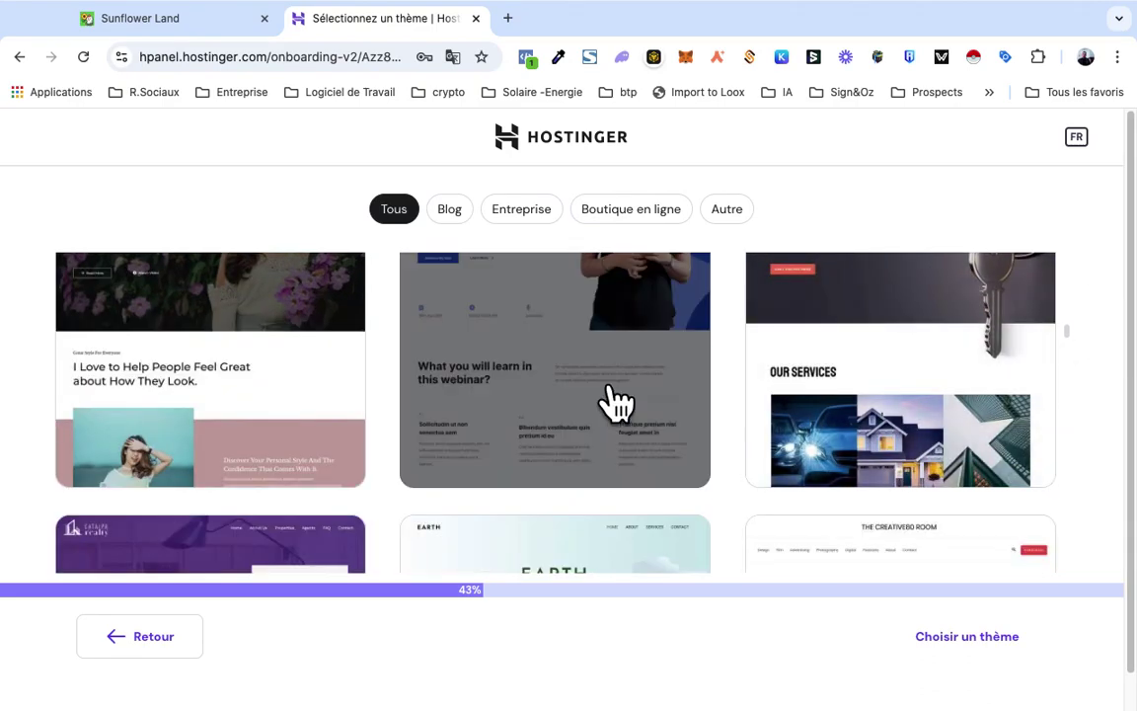
Step: Preview the UI & UX webinar theme and examine its page down to the 18th Apr session and back up to its header
{"action": "left_click_drag", "start_coordinate": [1070, 337], "coordinate": [1070, 337]}
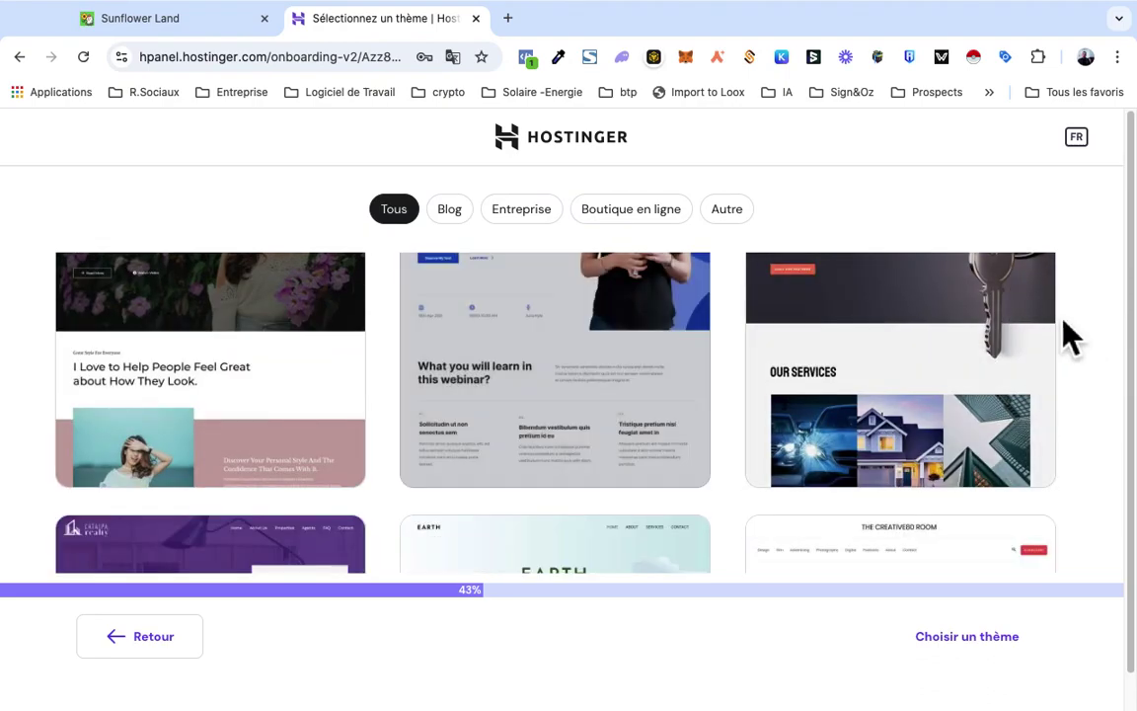
{"action": "left_click", "coordinate": [1079, 350]}
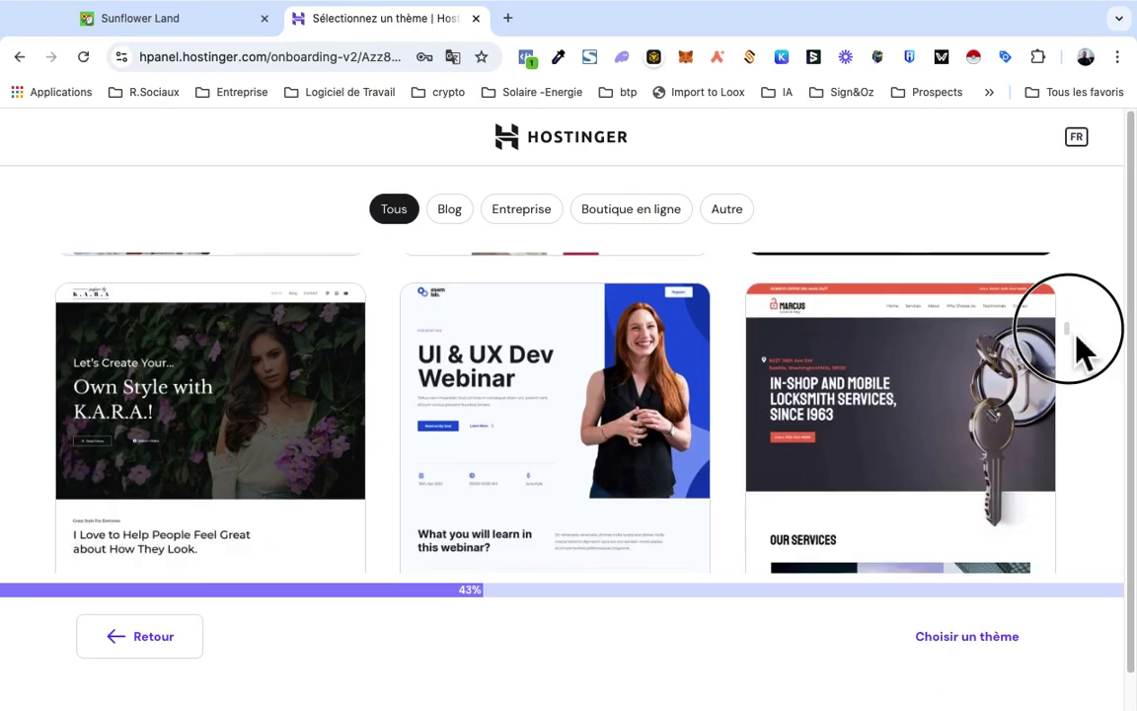
{"action": "left_click", "coordinate": [595, 395]}
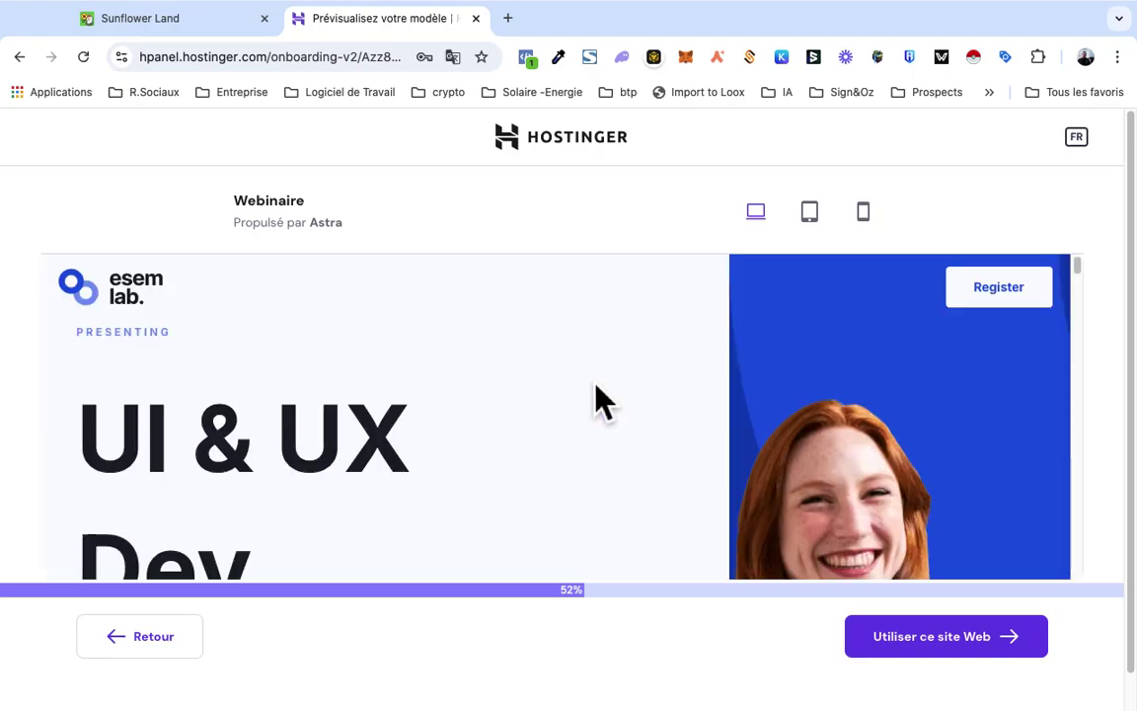
{"action": "left_click_drag", "start_coordinate": [1078, 271], "coordinate": [1093, 465]}
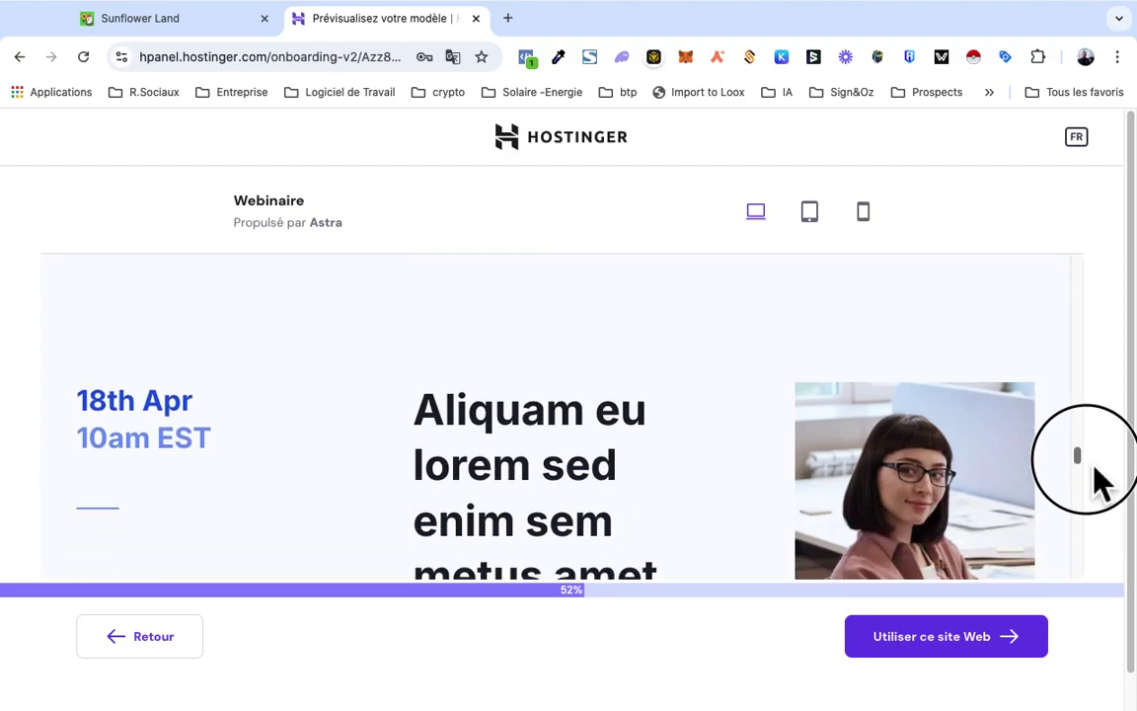
{"action": "left_click_drag", "start_coordinate": [1096, 470], "coordinate": [1112, 272]}
{"action": "scroll", "coordinate": [1103, 486], "scroll_direction": "down", "scroll_amount": 1}
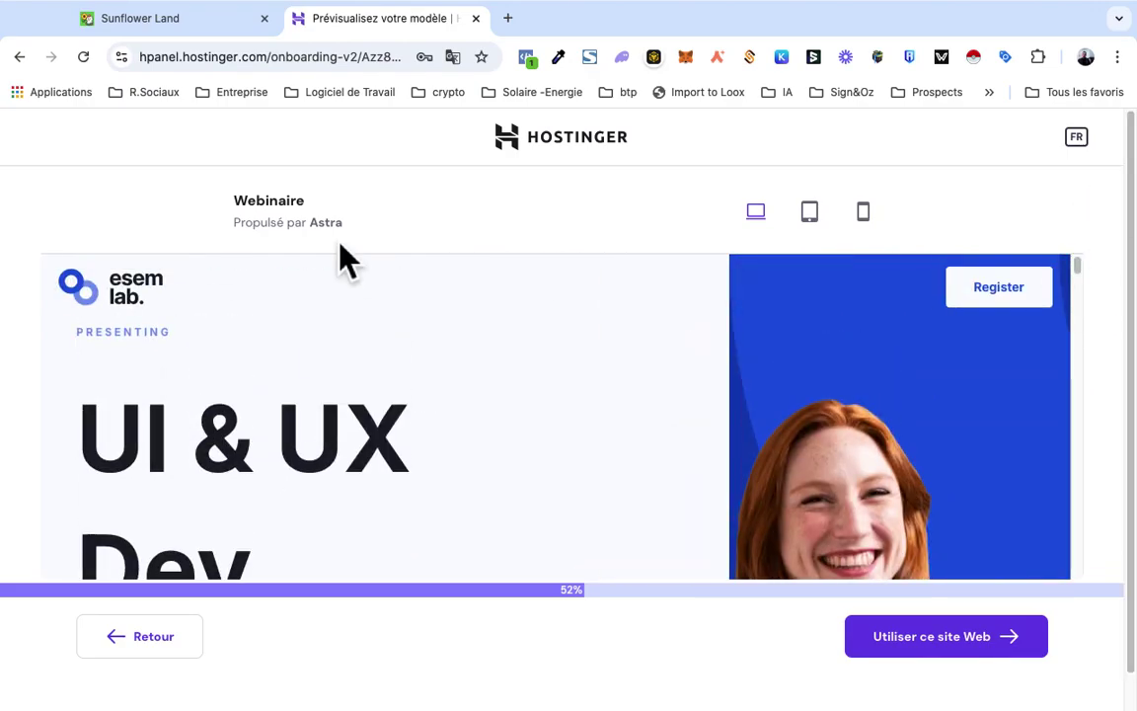
Step: Return from the webinar preview and browse the Entreprise themes from the accounting and event designs to the video blogger and car service designs
{"action": "left_click", "coordinate": [163, 652]}
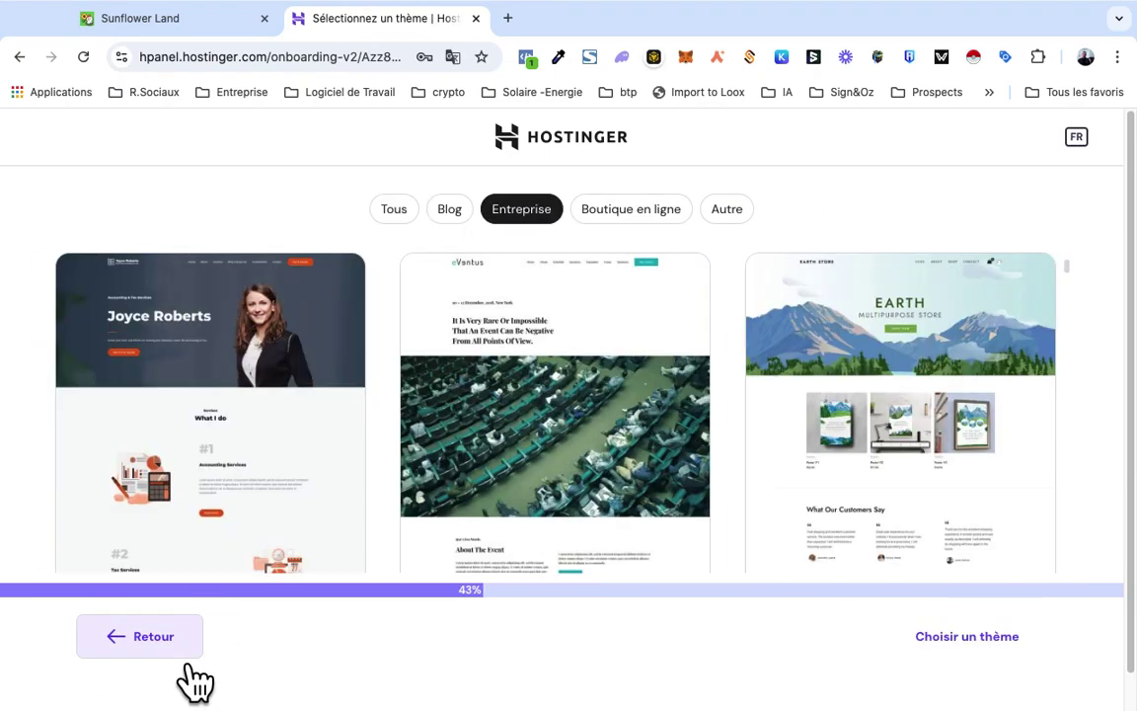
{"action": "left_click", "coordinate": [1074, 278]}
{"action": "scroll", "coordinate": [1074, 279], "scroll_direction": "down", "scroll_amount": 3}
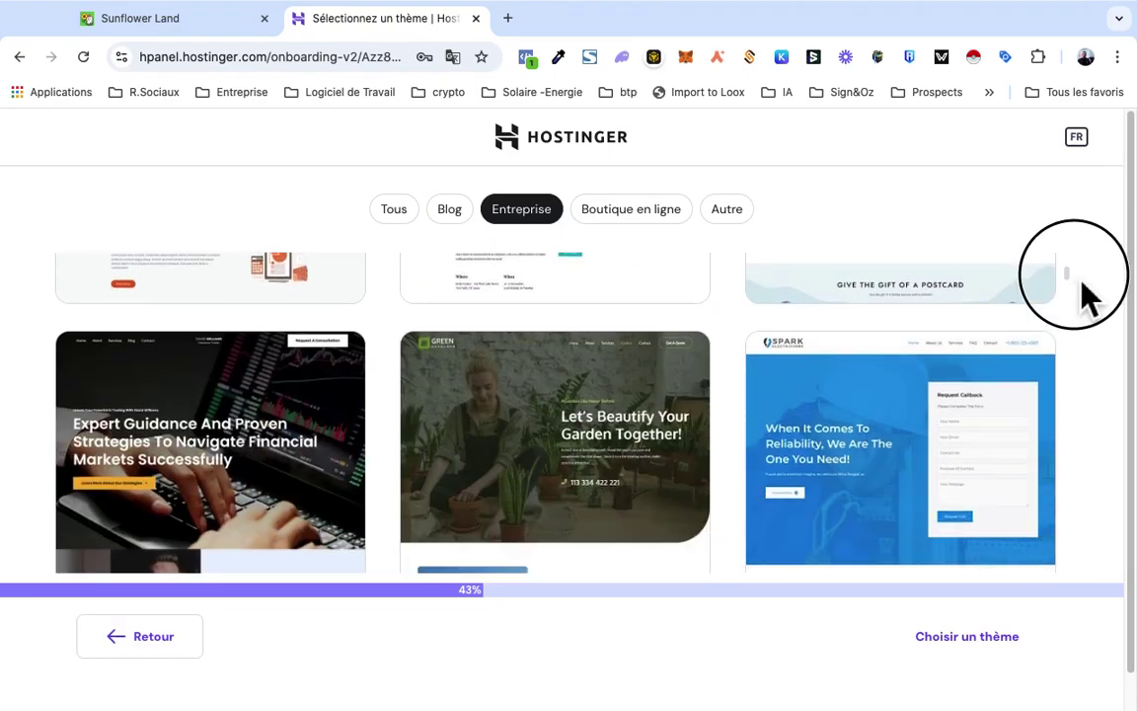
{"action": "scroll", "coordinate": [1105, 308], "scroll_direction": "down", "scroll_amount": 3}
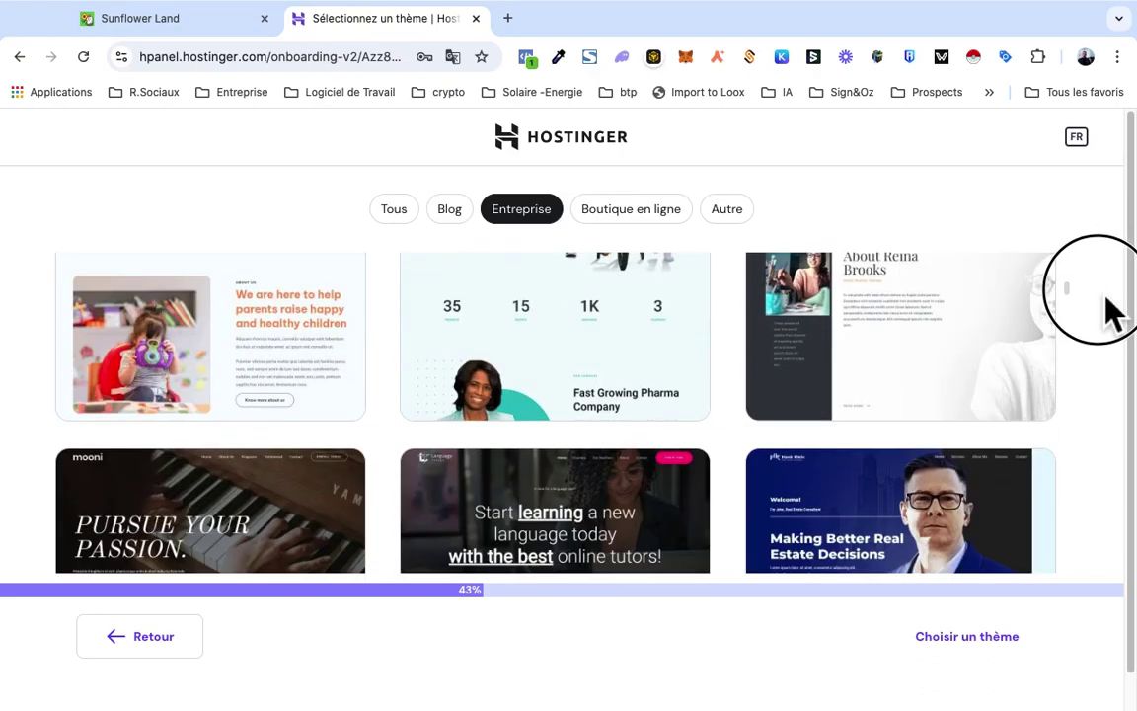
{"action": "scroll", "coordinate": [1109, 306], "scroll_direction": "up", "scroll_amount": 2}
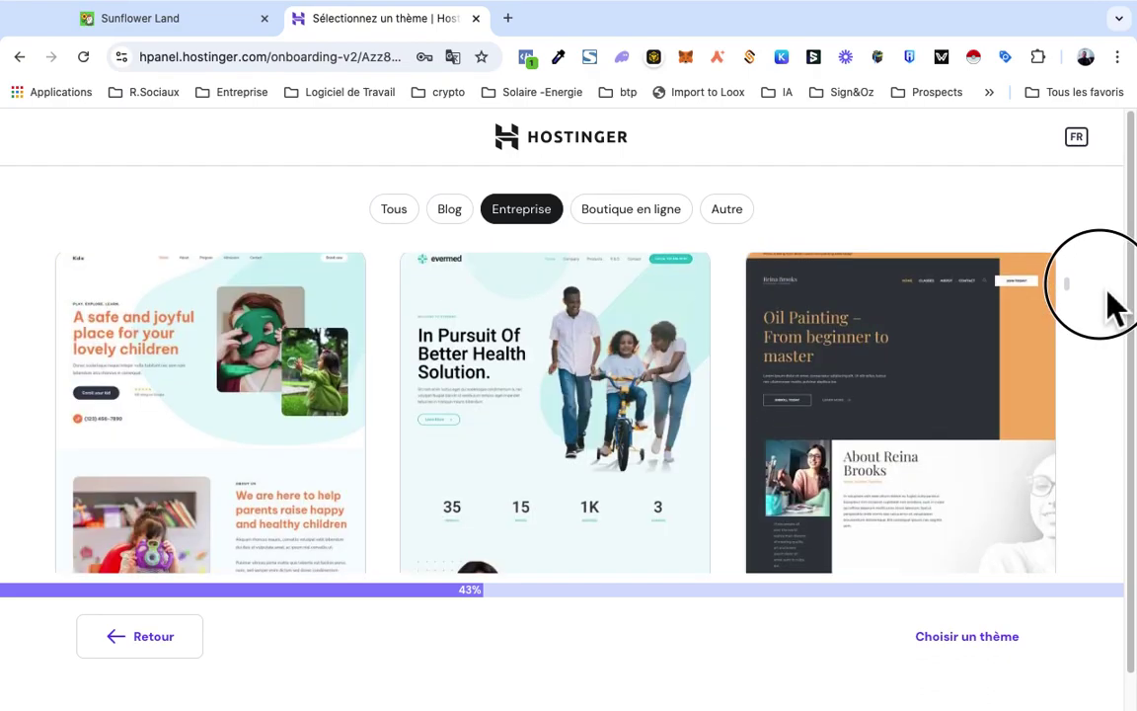
{"action": "scroll", "coordinate": [1113, 307], "scroll_direction": "down", "scroll_amount": 1}
{"action": "scroll", "coordinate": [1112, 308], "scroll_direction": "down", "scroll_amount": 3}
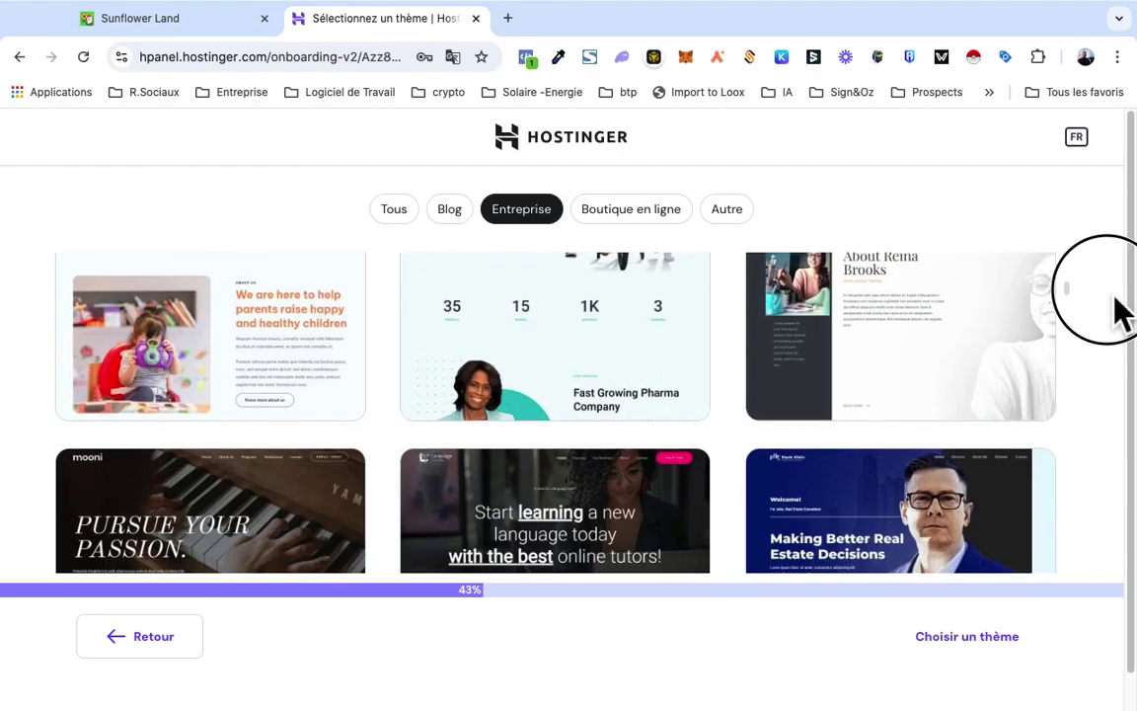
{"action": "scroll", "coordinate": [1126, 306], "scroll_direction": "down", "scroll_amount": 3}
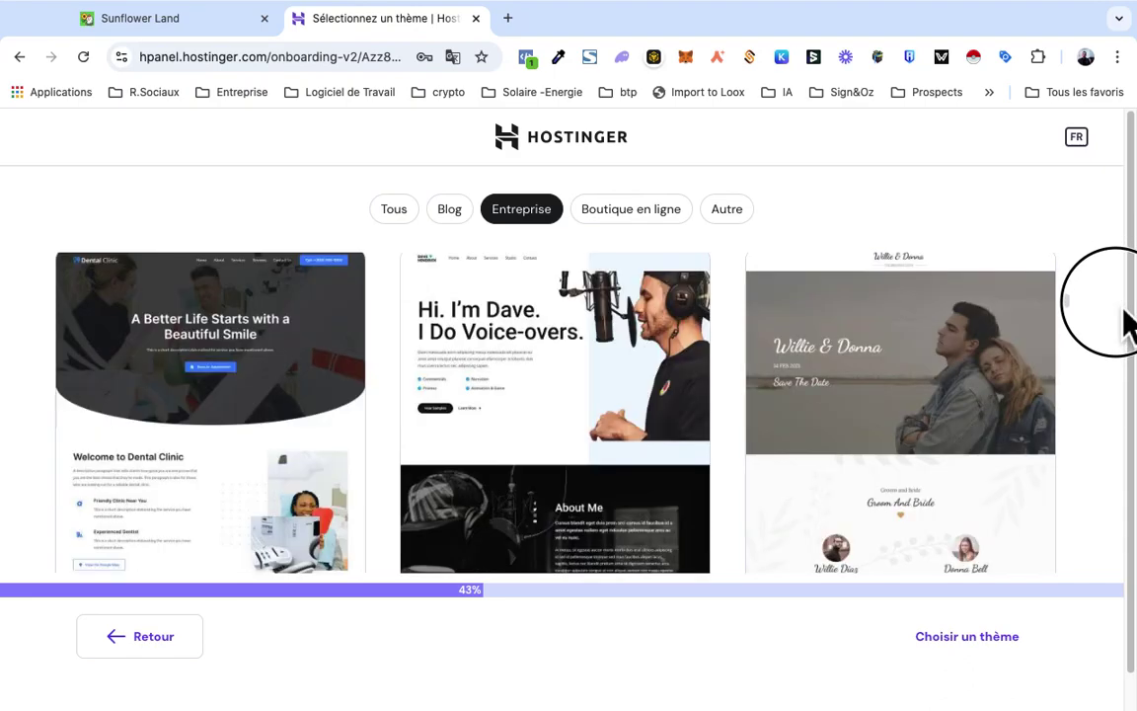
{"action": "scroll", "coordinate": [1131, 316], "scroll_direction": "down", "scroll_amount": 3}
{"action": "scroll", "coordinate": [1131, 318], "scroll_direction": "up", "scroll_amount": 3}
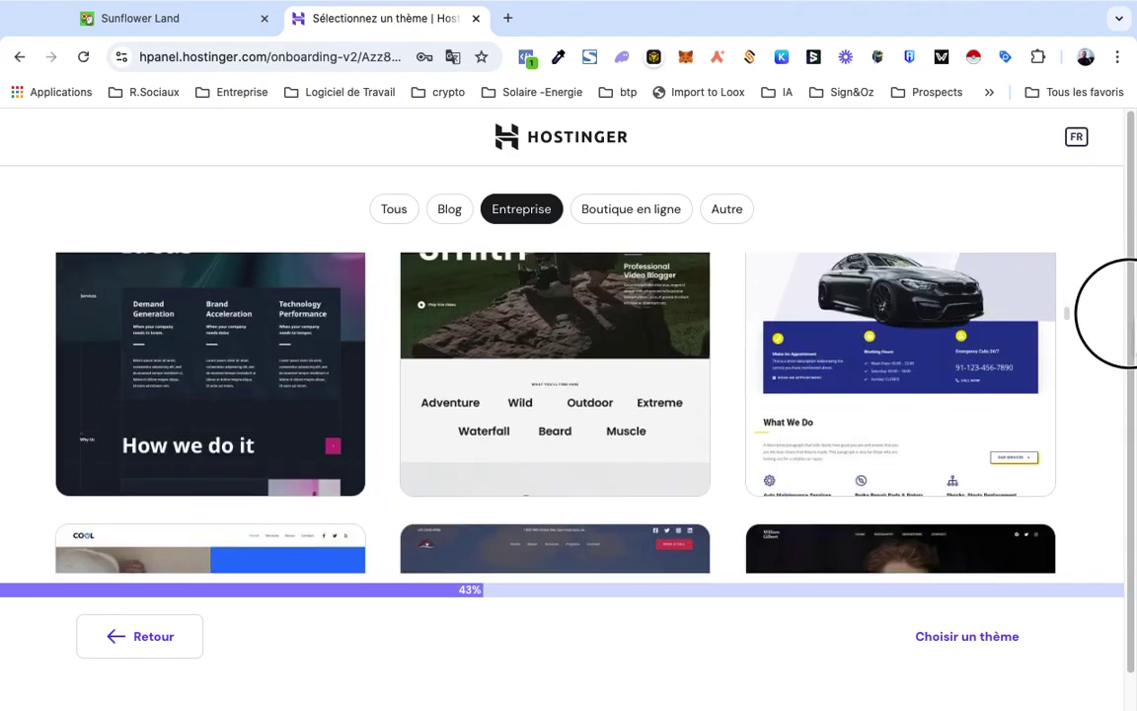
Step: Examine the webinar, locksmith and real estate designs in the Entreprise gallery and continue to the air conditioning and baking designs
{"action": "scroll", "coordinate": [1133, 318], "scroll_direction": "down", "scroll_amount": 3}
{"action": "scroll", "coordinate": [1123, 318], "scroll_direction": "down", "scroll_amount": 3}
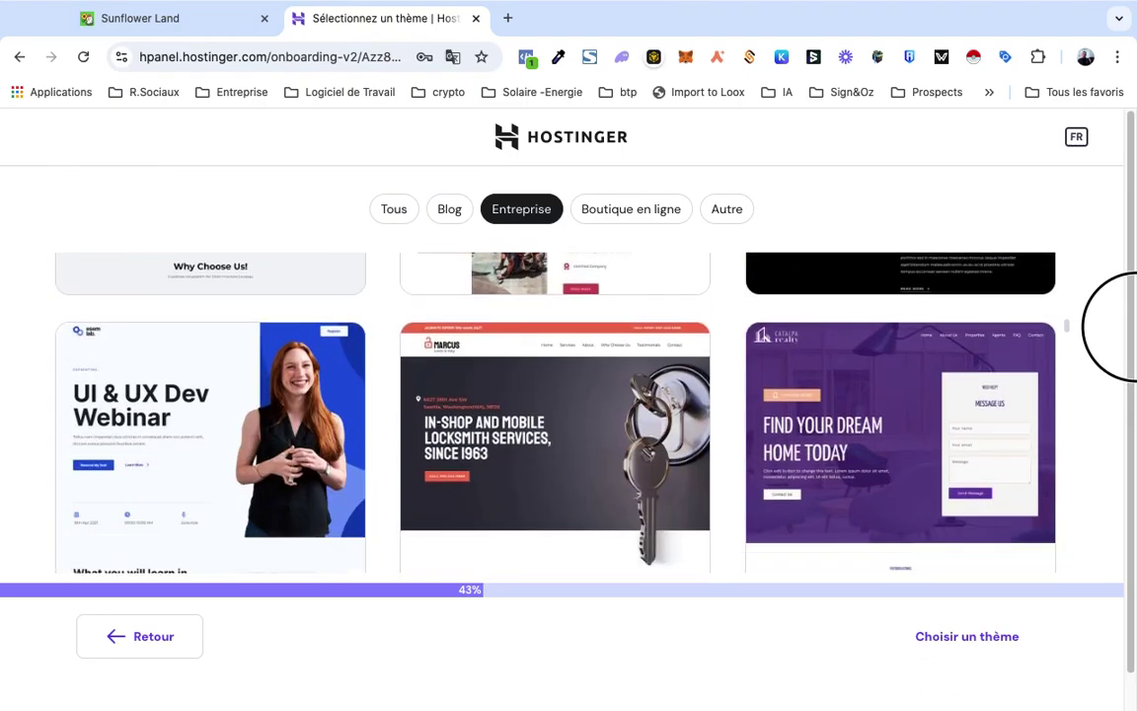
{"action": "scroll", "coordinate": [1132, 326], "scroll_direction": "down", "scroll_amount": 5}
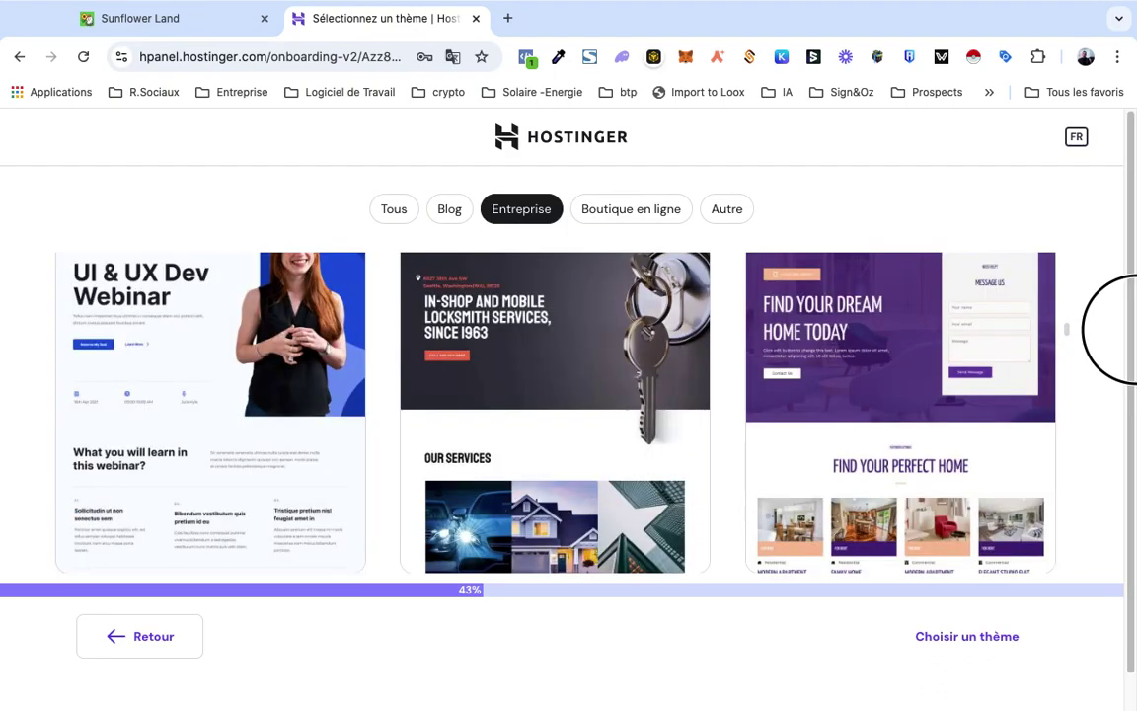
{"action": "scroll", "coordinate": [1131, 330], "scroll_direction": "up", "scroll_amount": 3}
{"action": "scroll", "coordinate": [1112, 331], "scroll_direction": "down", "scroll_amount": 2}
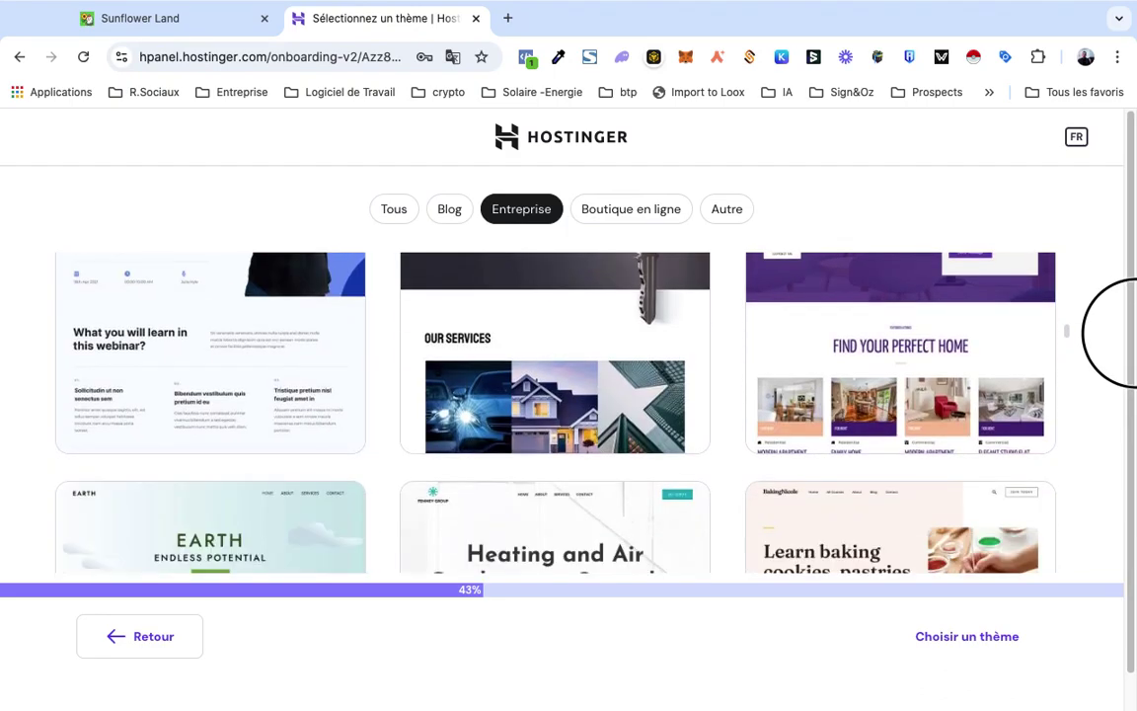
{"action": "scroll", "coordinate": [1111, 334], "scroll_direction": "up", "scroll_amount": 1}
{"action": "scroll", "coordinate": [1112, 331], "scroll_direction": "up", "scroll_amount": 3}
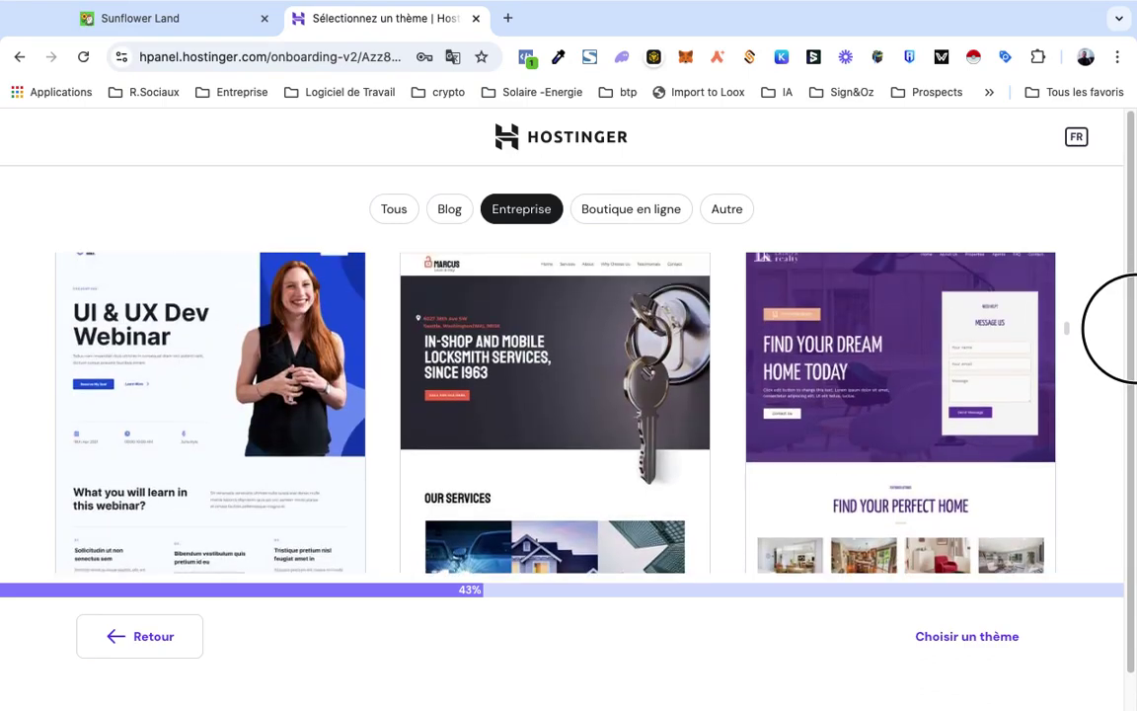
{"action": "scroll", "coordinate": [1111, 334], "scroll_direction": "down", "scroll_amount": 10}
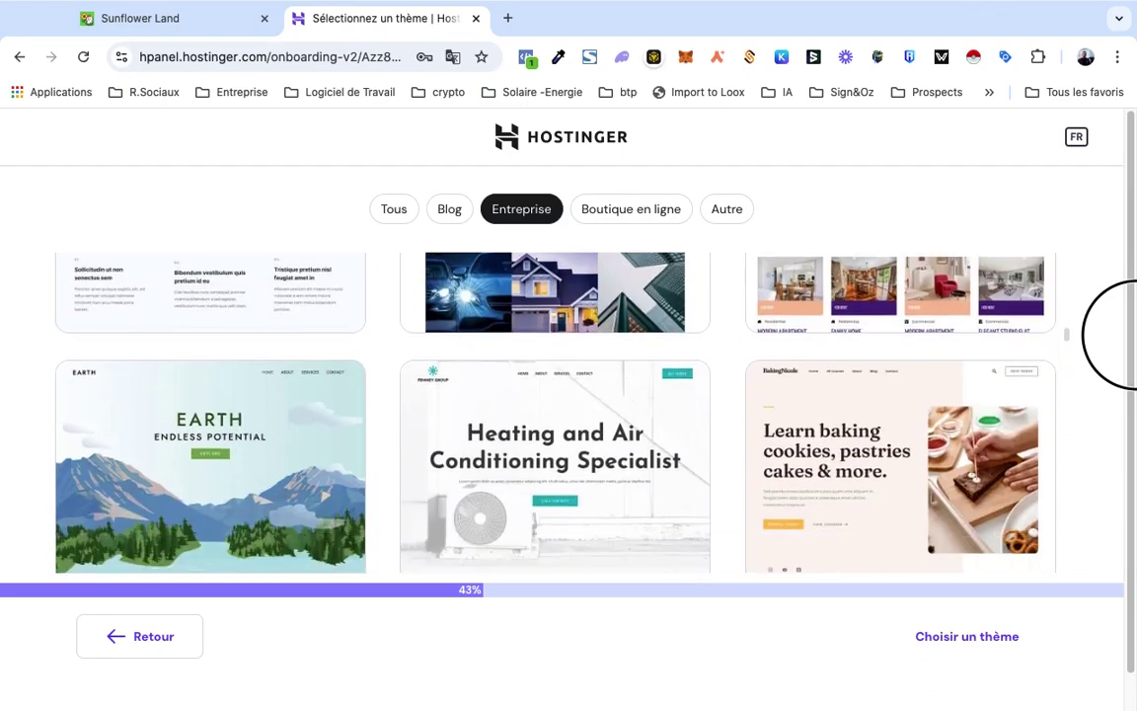
Step: Continue through the Entreprise themes from the party and calligraphy designs to the coffee shop and limousine fleet designs
{"action": "scroll", "coordinate": [1112, 342], "scroll_direction": "down", "scroll_amount": 5}
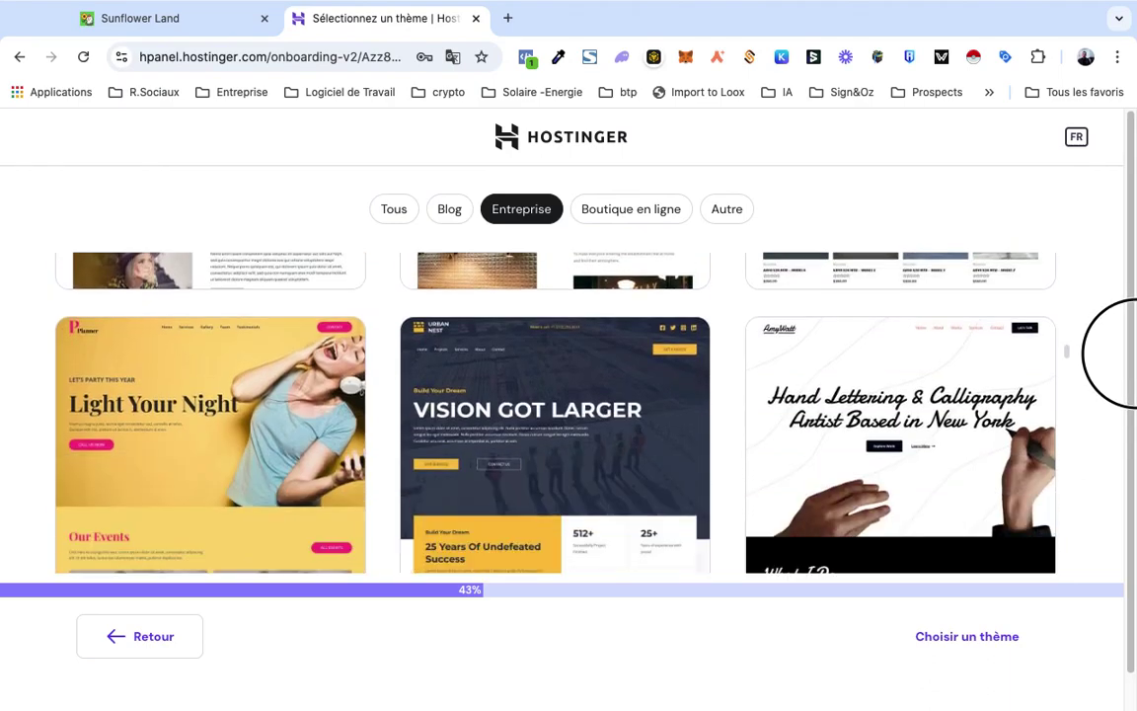
{"action": "scroll", "coordinate": [1111, 361], "scroll_direction": "down", "scroll_amount": 5}
{"action": "scroll", "coordinate": [1112, 360], "scroll_direction": "down", "scroll_amount": 2}
{"action": "scroll", "coordinate": [1111, 363], "scroll_direction": "up", "scroll_amount": 1}
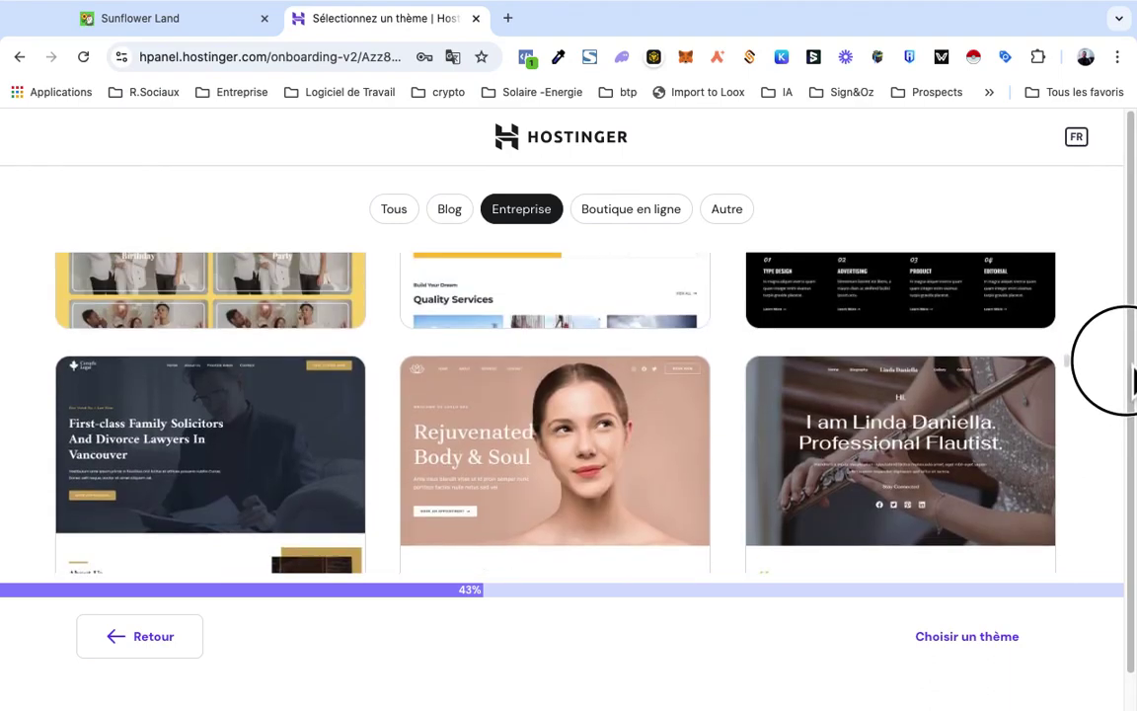
{"action": "scroll", "coordinate": [1114, 365], "scroll_direction": "down", "scroll_amount": 5}
{"action": "scroll", "coordinate": [1114, 365], "scroll_direction": "up", "scroll_amount": 2}
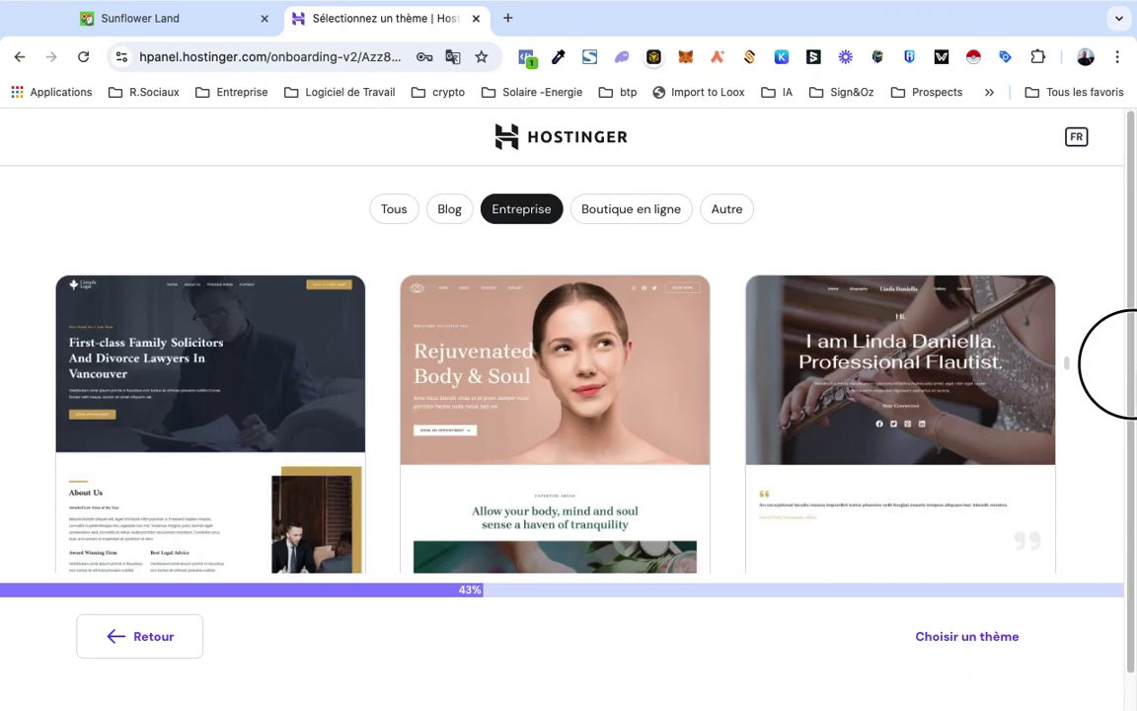
{"action": "scroll", "coordinate": [1112, 365], "scroll_direction": "down", "scroll_amount": 3}
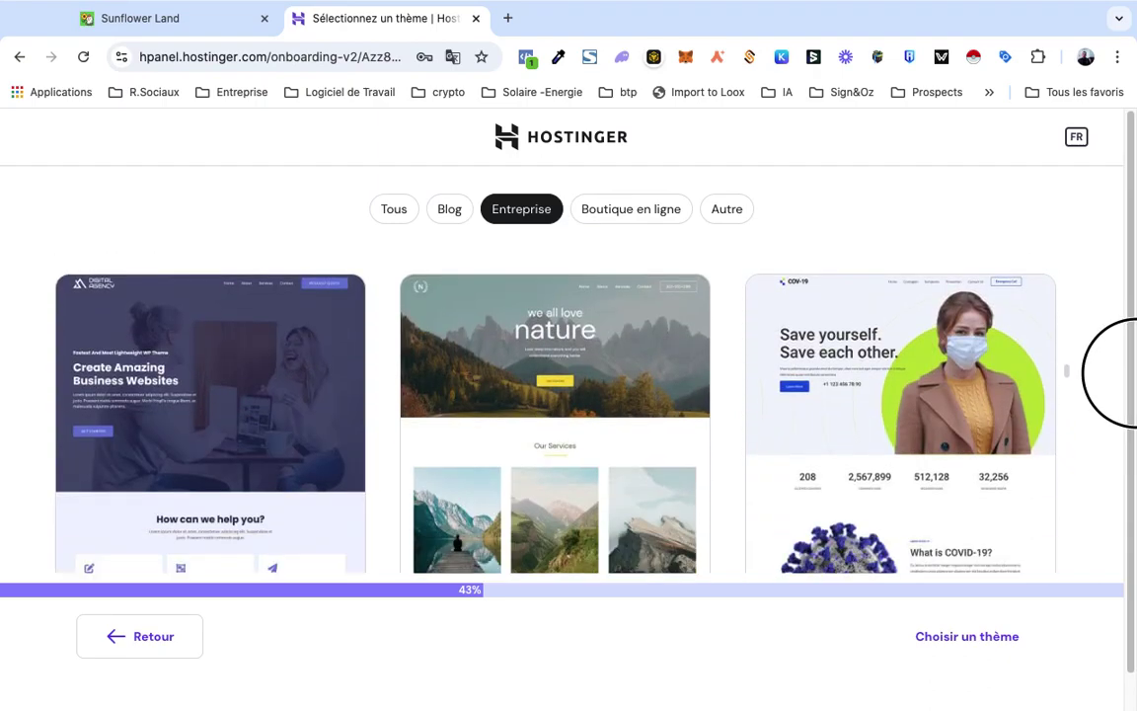
{"action": "scroll", "coordinate": [1112, 373], "scroll_direction": "down", "scroll_amount": 3}
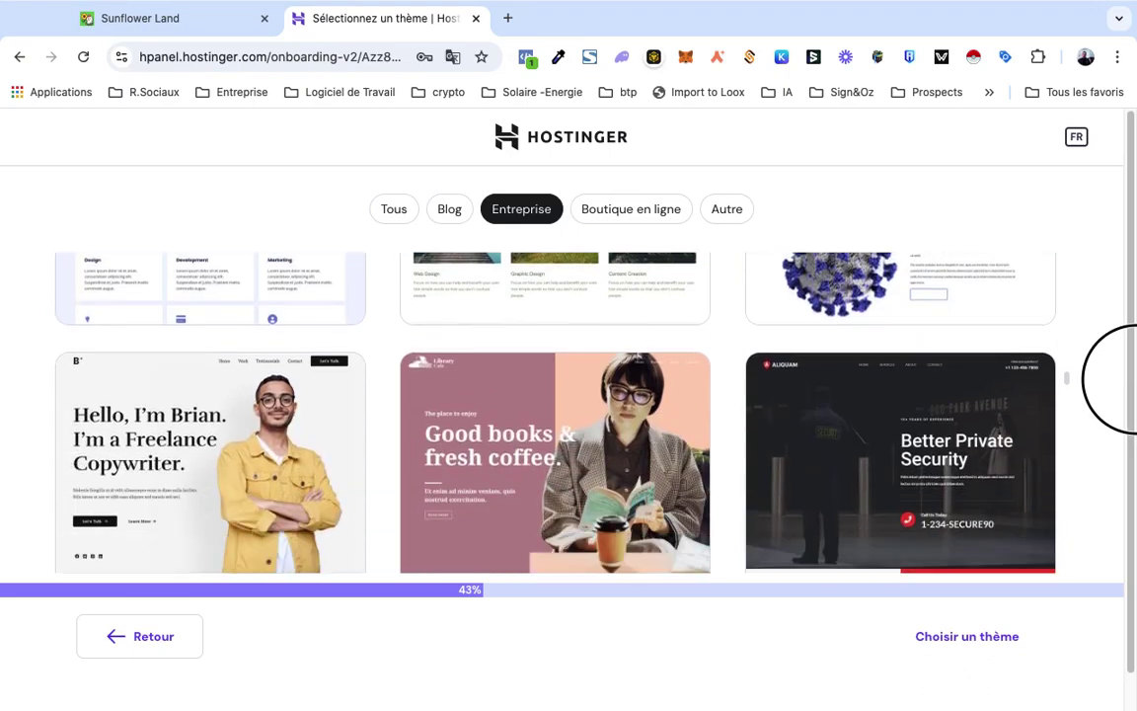
{"action": "scroll", "coordinate": [1112, 380], "scroll_direction": "down", "scroll_amount": 1}
{"action": "scroll", "coordinate": [1112, 385], "scroll_direction": "down", "scroll_amount": 5}
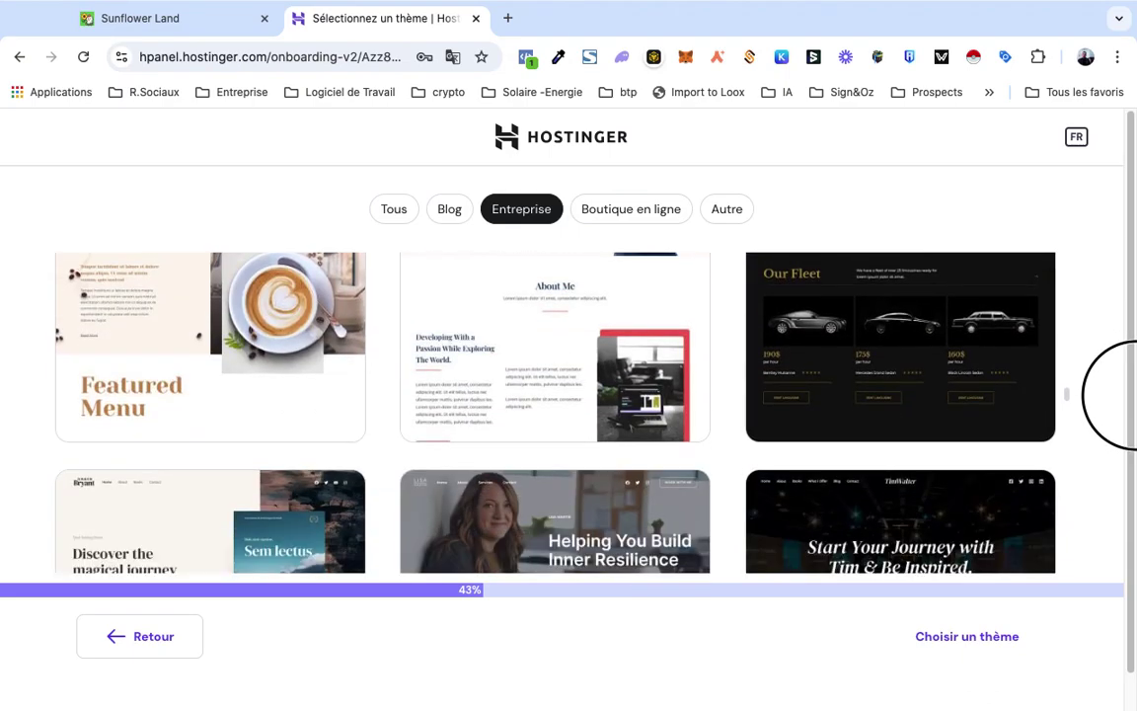
Step: Look through the Entreprise themes from the book author and resilience coaching designs to the law firm, accounting and guitarist designs
{"action": "scroll", "coordinate": [1112, 394], "scroll_direction": "down", "scroll_amount": 1}
{"action": "scroll", "coordinate": [1111, 397], "scroll_direction": "down", "scroll_amount": 1}
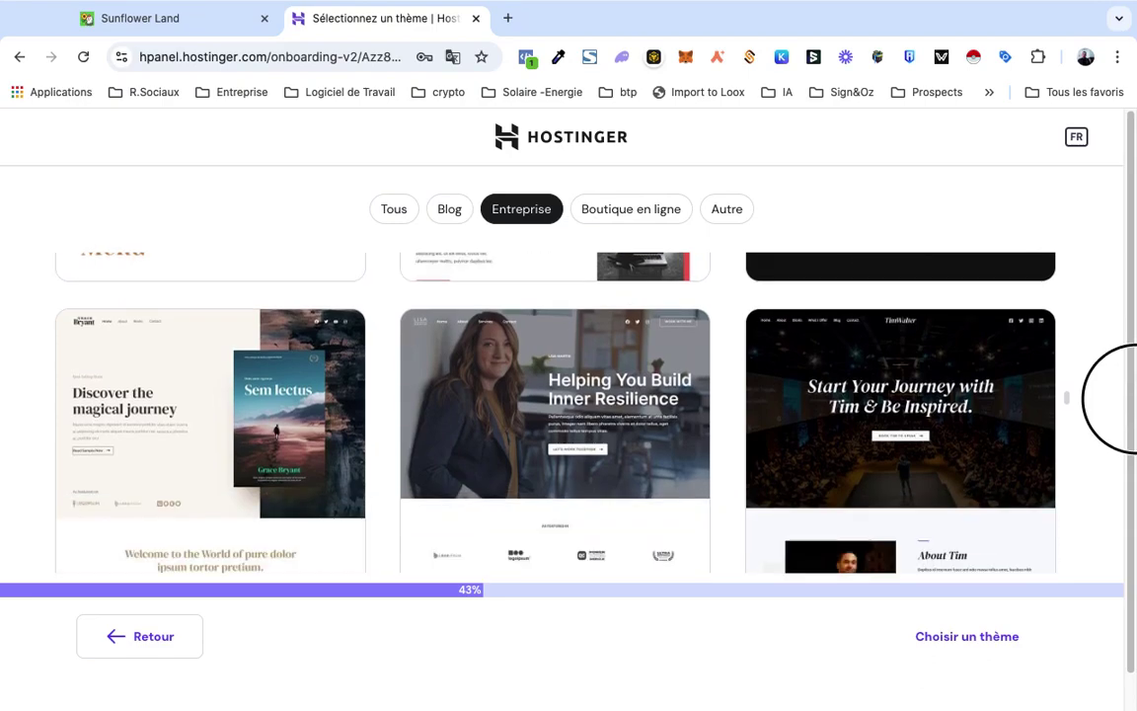
{"action": "scroll", "coordinate": [1112, 397], "scroll_direction": "down", "scroll_amount": 1}
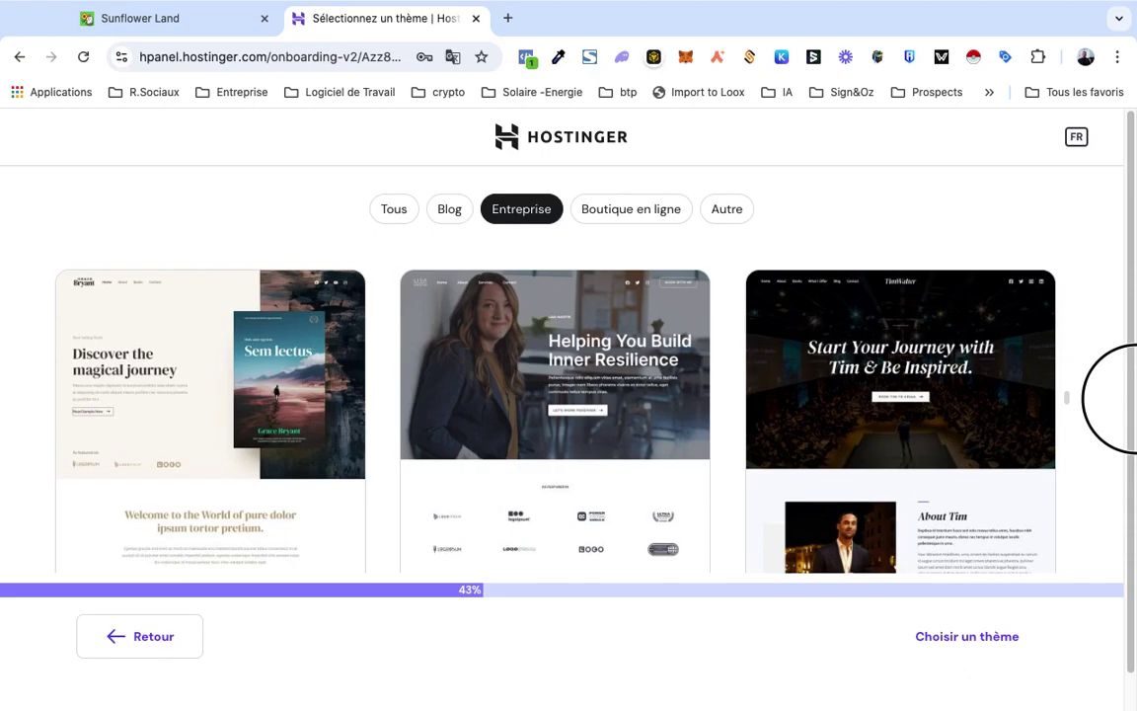
{"action": "scroll", "coordinate": [1111, 403], "scroll_direction": "down", "scroll_amount": 3}
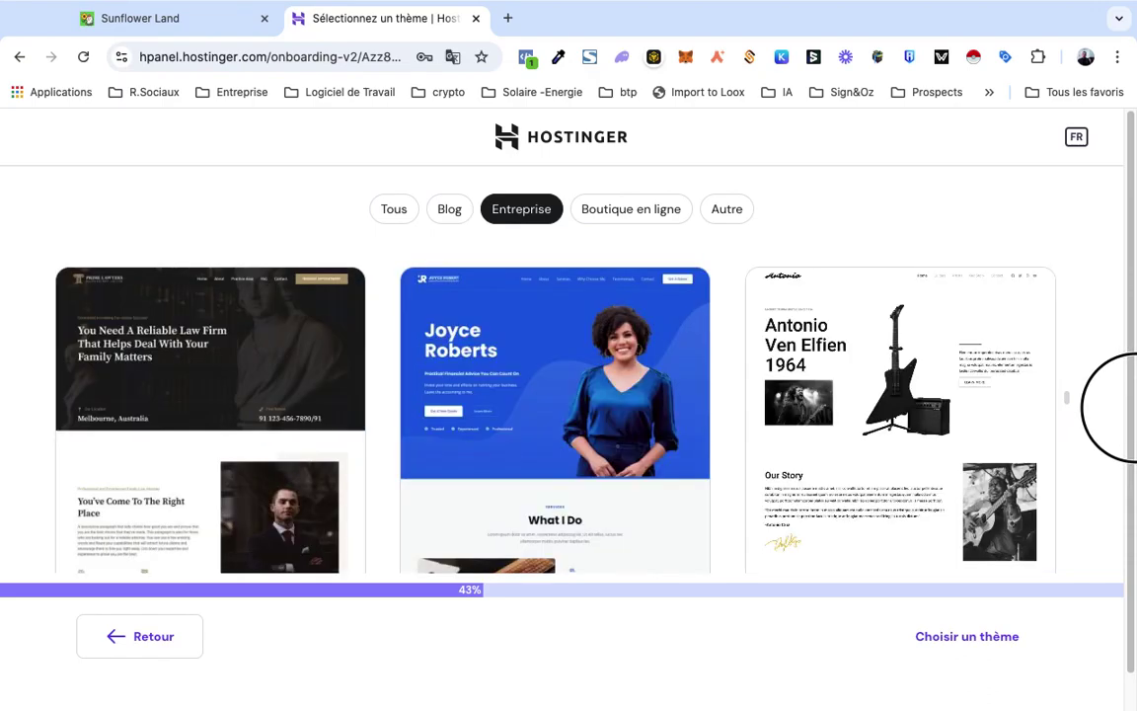
{"action": "scroll", "coordinate": [1112, 407], "scroll_direction": "down", "scroll_amount": 1}
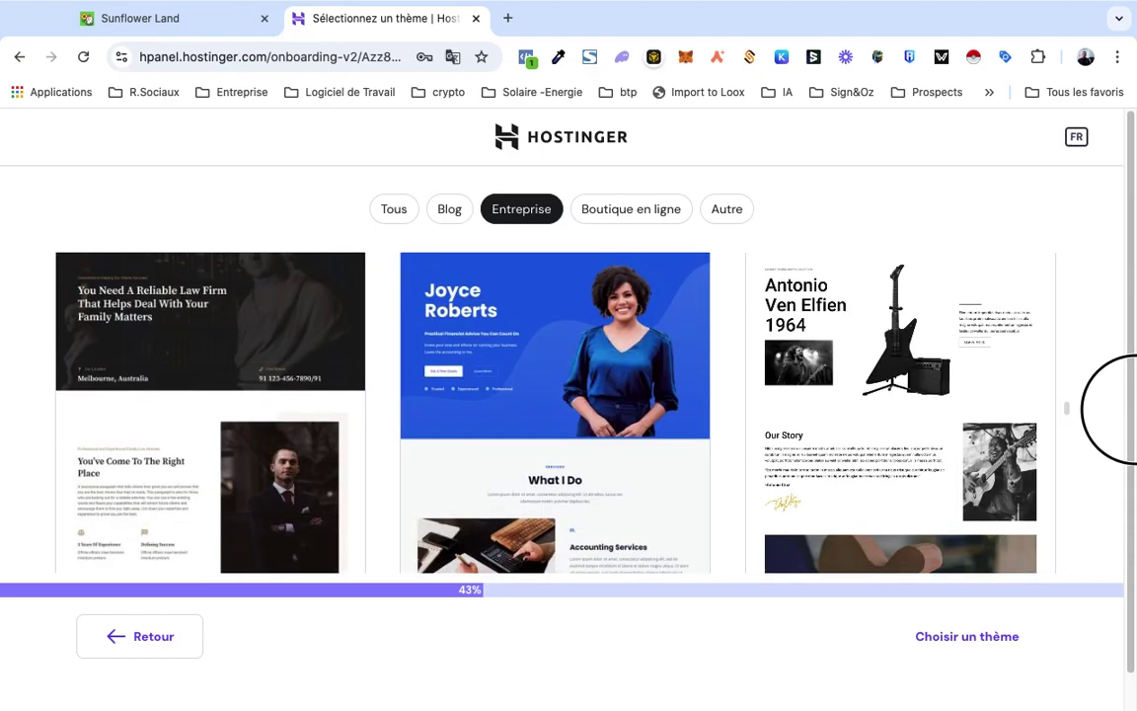
{"action": "scroll", "coordinate": [1111, 408], "scroll_direction": "down", "scroll_amount": 1}
{"action": "scroll", "coordinate": [1111, 409], "scroll_direction": "down", "scroll_amount": 1}
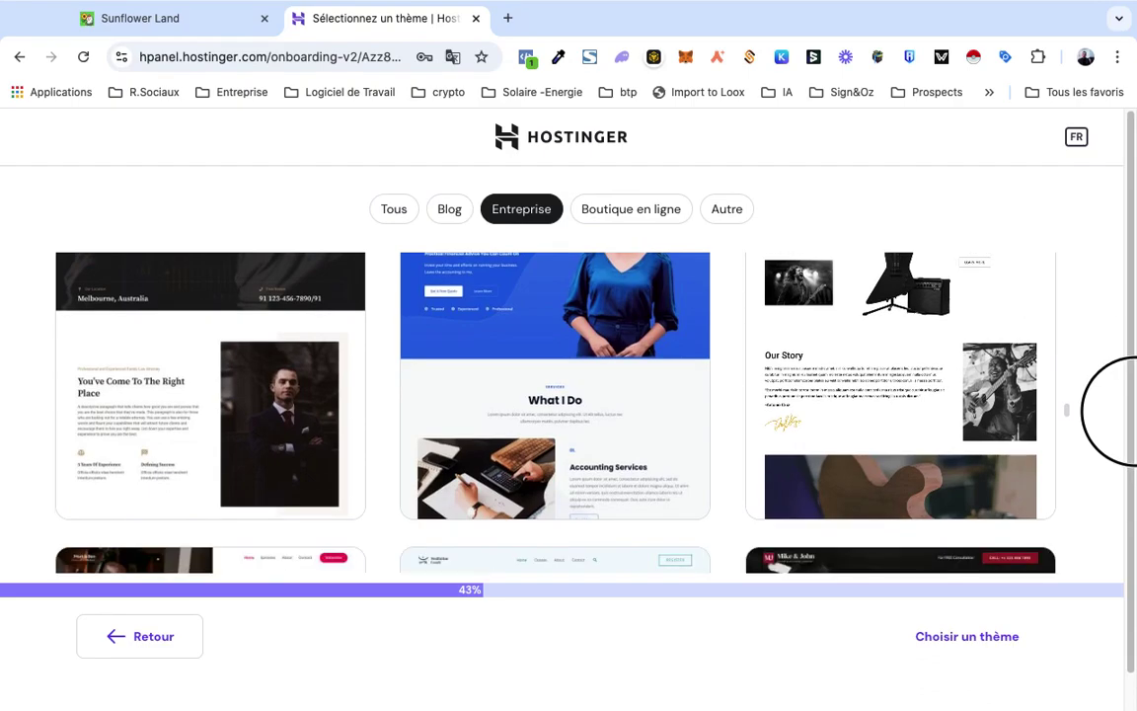
{"action": "scroll", "coordinate": [1111, 411], "scroll_direction": "down", "scroll_amount": 1}
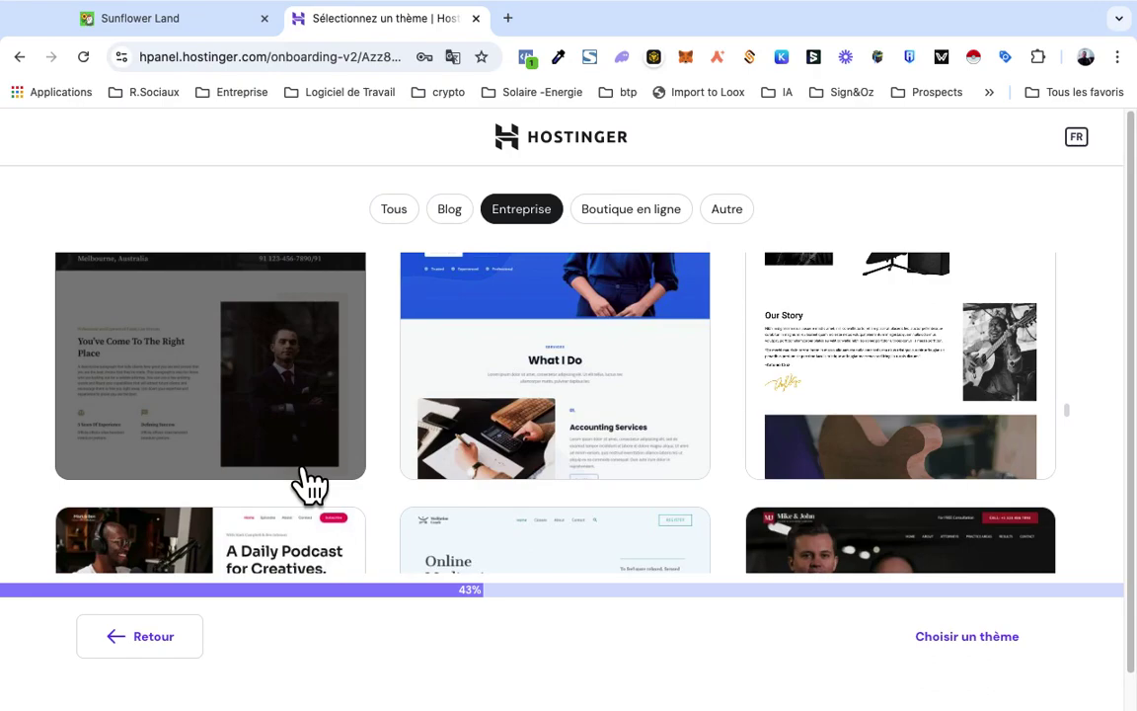
Step: Browse the Entreprise themes from the podcast and meditation designs to the content marketing, fitness app and roofing designs
{"action": "left_click", "coordinate": [1072, 431]}
{"action": "left_click", "coordinate": [1074, 427]}
{"action": "left_click", "coordinate": [1074, 426]}
{"action": "scroll", "coordinate": [1079, 434], "scroll_direction": "up", "scroll_amount": 1}
{"action": "scroll", "coordinate": [1079, 435], "scroll_direction": "up", "scroll_amount": 1}
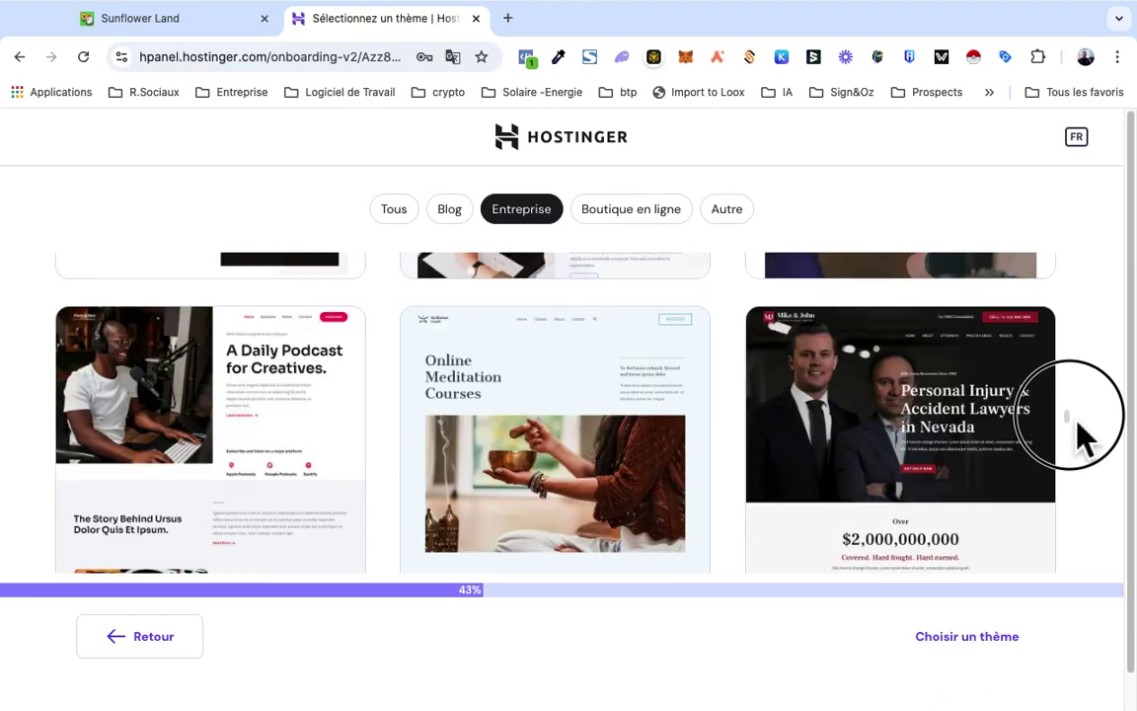
{"action": "scroll", "coordinate": [1079, 434], "scroll_direction": "down", "scroll_amount": 4}
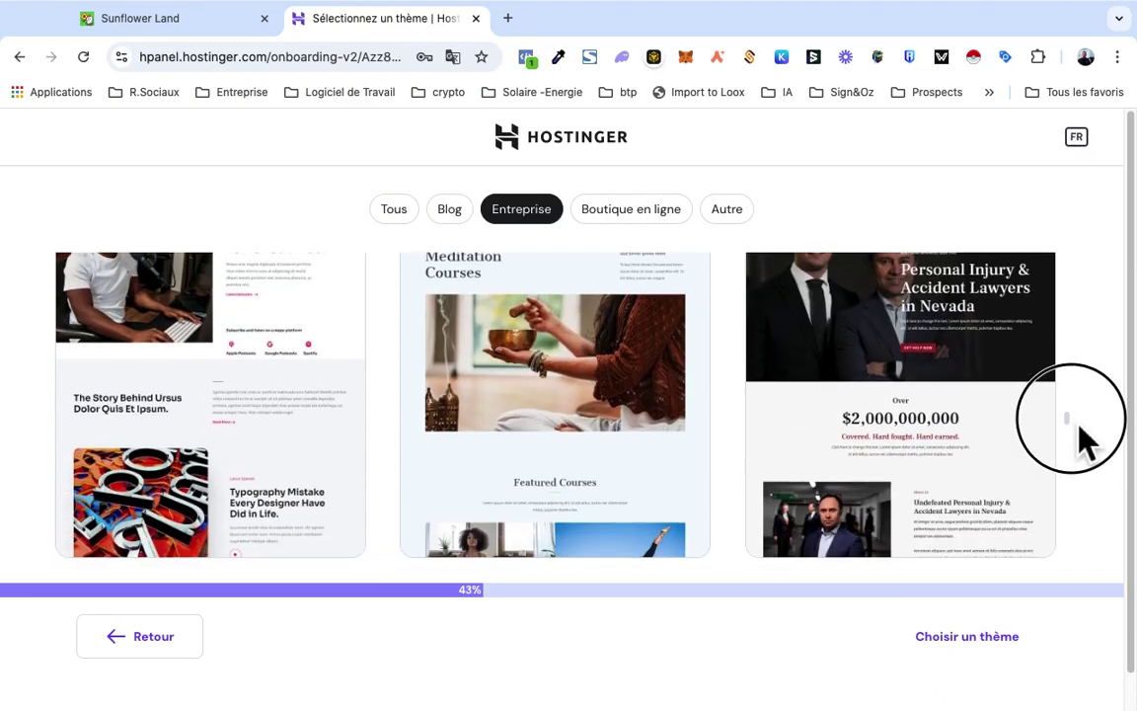
{"action": "scroll", "coordinate": [1079, 434], "scroll_direction": "up", "scroll_amount": 1}
{"action": "scroll", "coordinate": [1079, 439], "scroll_direction": "down", "scroll_amount": 4}
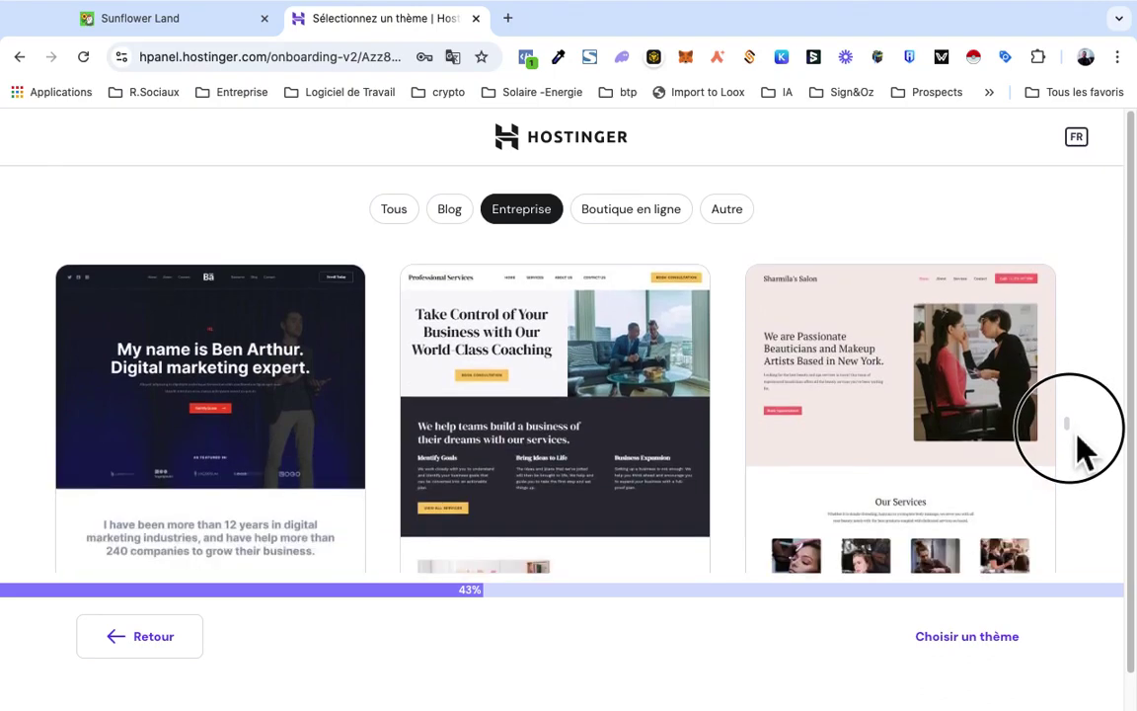
{"action": "scroll", "coordinate": [1078, 443], "scroll_direction": "down", "scroll_amount": 6}
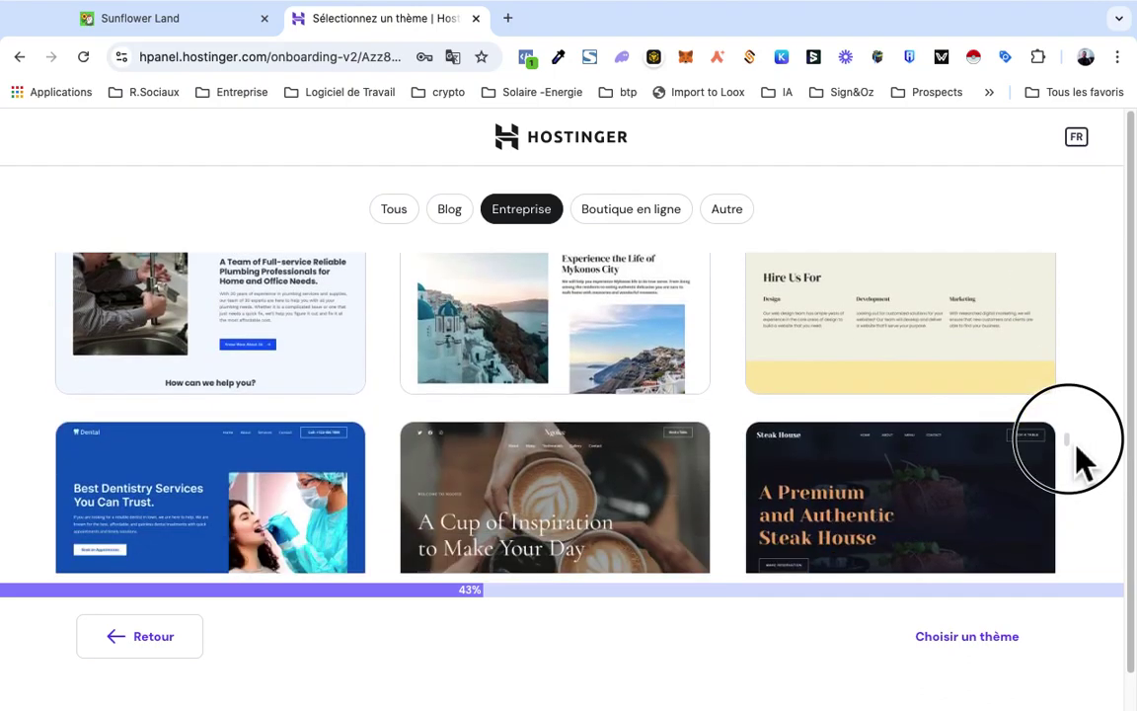
{"action": "scroll", "coordinate": [1074, 455], "scroll_direction": "down", "scroll_amount": 8}
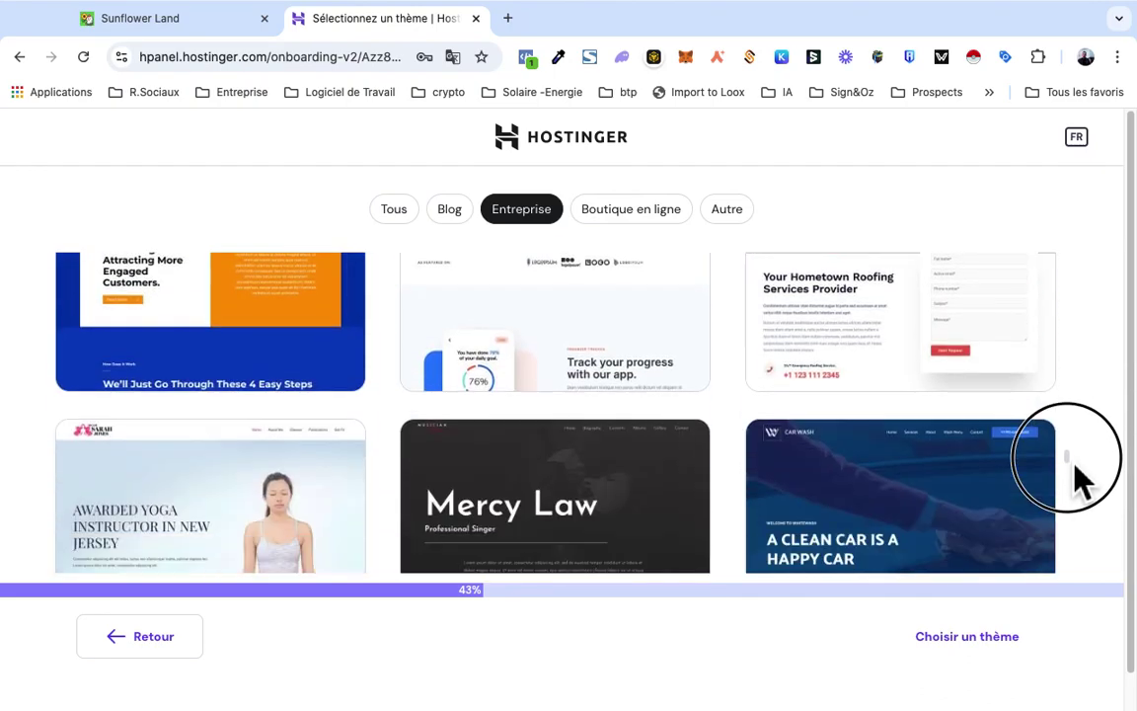
{"action": "scroll", "coordinate": [1074, 456], "scroll_direction": "up", "scroll_amount": 4}
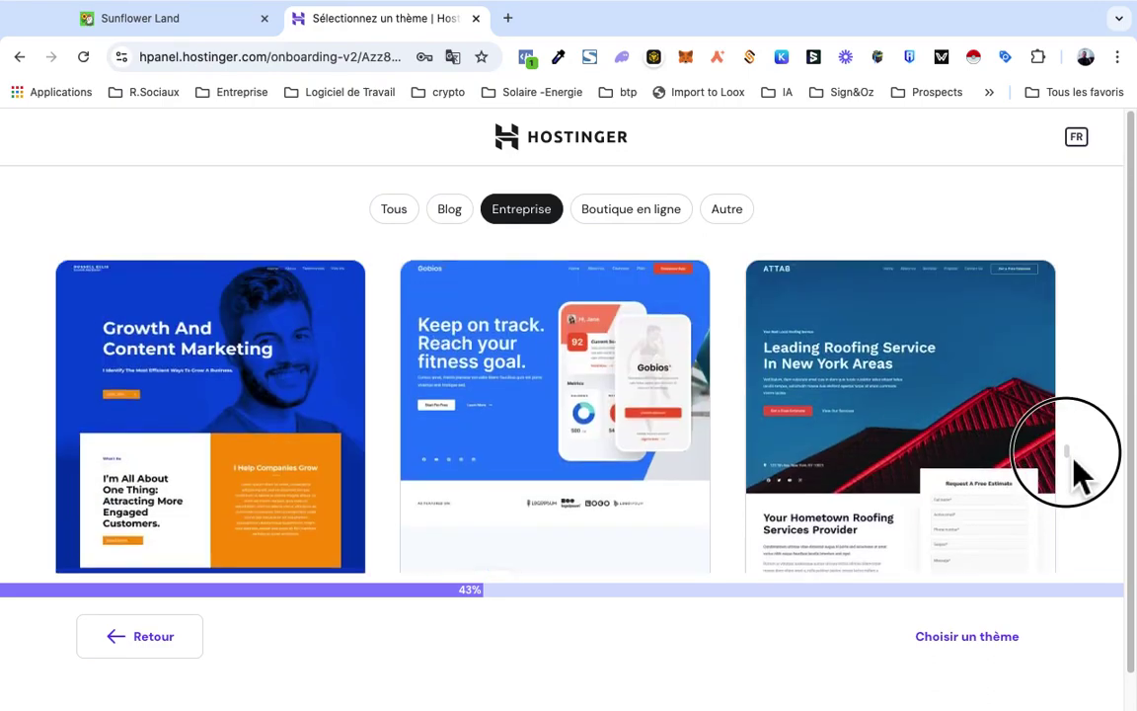
{"action": "scroll", "coordinate": [1074, 462], "scroll_direction": "down", "scroll_amount": 3}
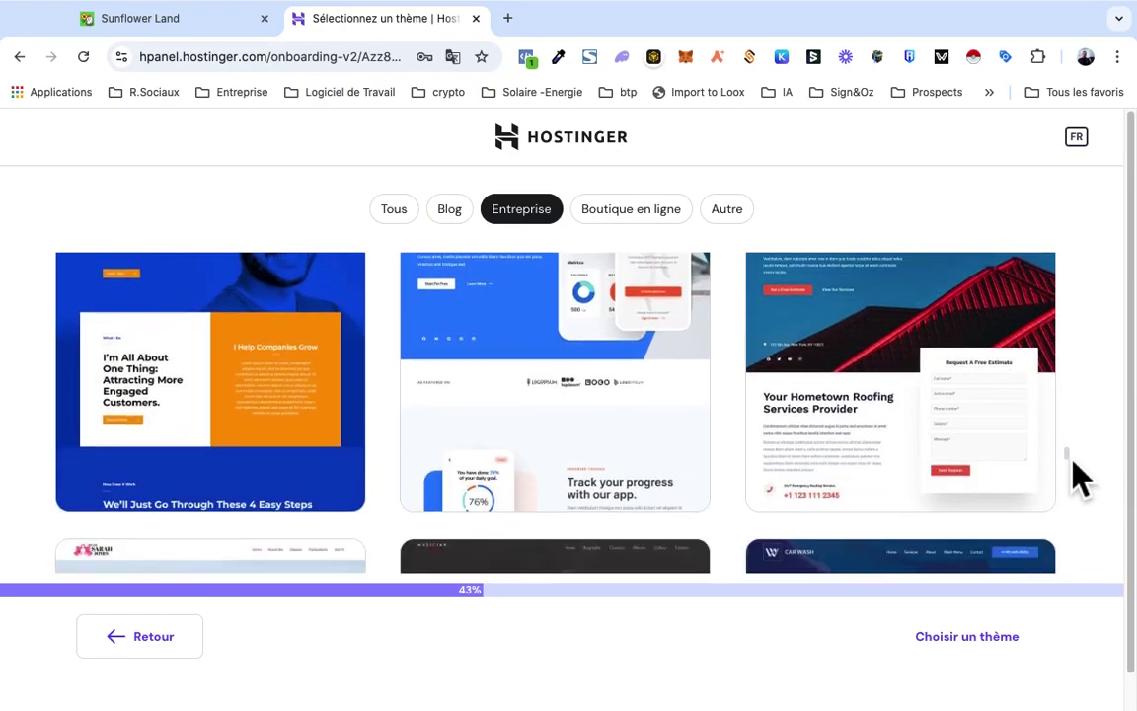
Step: Preview the Startup technologique theme, examine its page down to the features section, and return to the theme gallery
{"action": "left_click", "coordinate": [551, 266]}
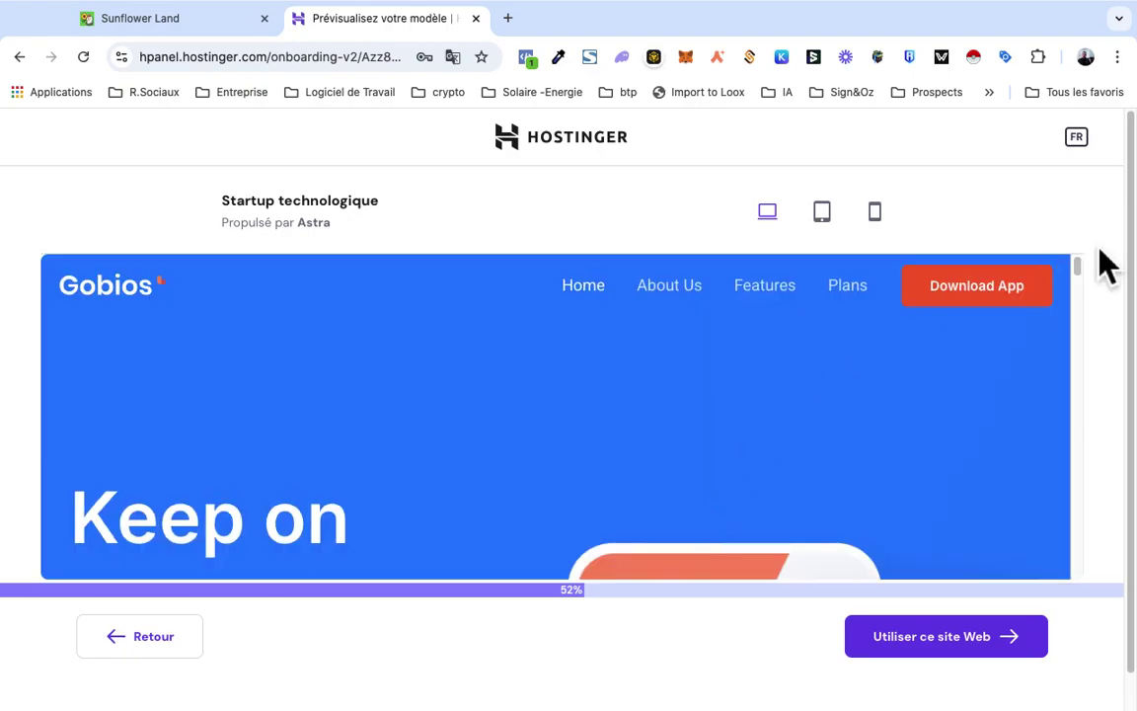
{"action": "left_click_drag", "start_coordinate": [1083, 271], "coordinate": [1074, 477]}
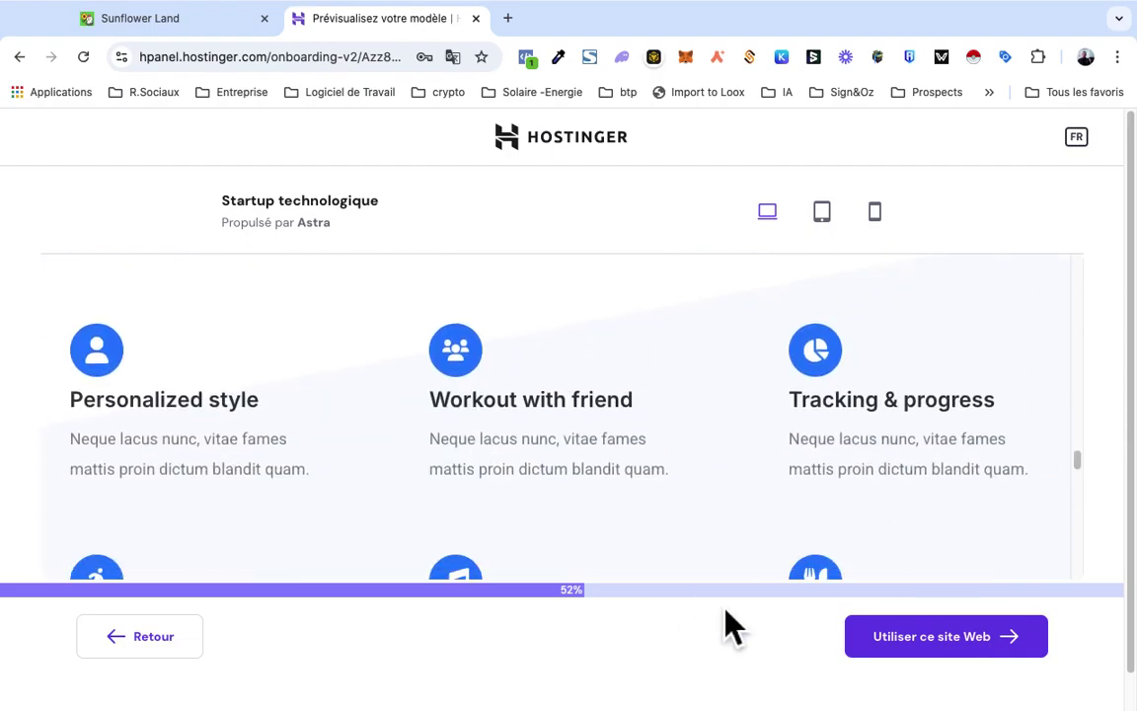
{"action": "left_click", "coordinate": [21, 60]}
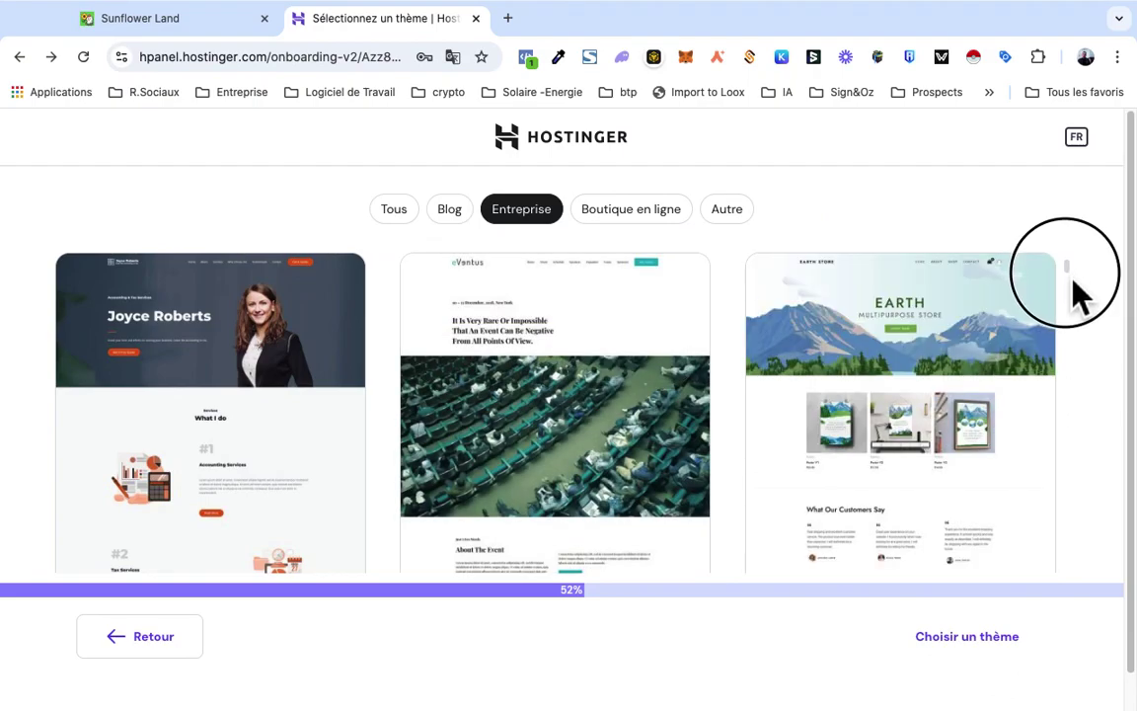
Step: Look through the Entreprise themes again from the accounting and event designs to the law firm, accounting and guitarist designs
{"action": "scroll", "coordinate": [1079, 299], "scroll_direction": "down", "scroll_amount": 4}
{"action": "scroll", "coordinate": [1079, 301], "scroll_direction": "down", "scroll_amount": 10}
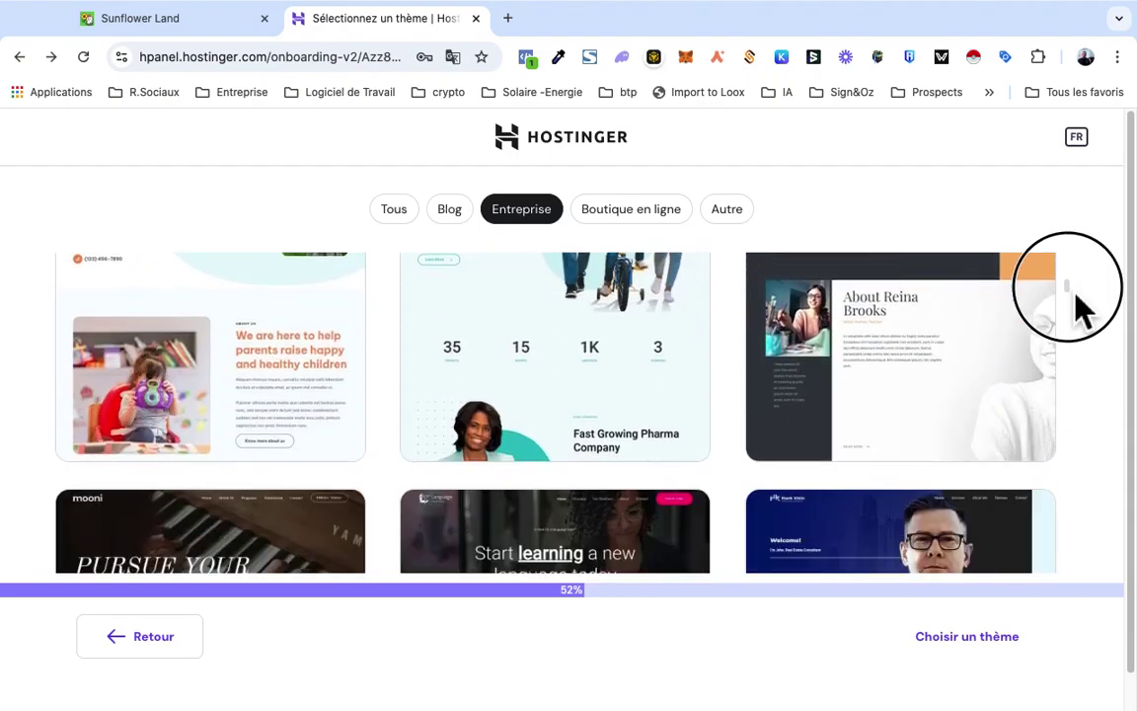
{"action": "scroll", "coordinate": [1079, 309], "scroll_direction": "up", "scroll_amount": 3}
{"action": "scroll", "coordinate": [1079, 309], "scroll_direction": "down", "scroll_amount": 10}
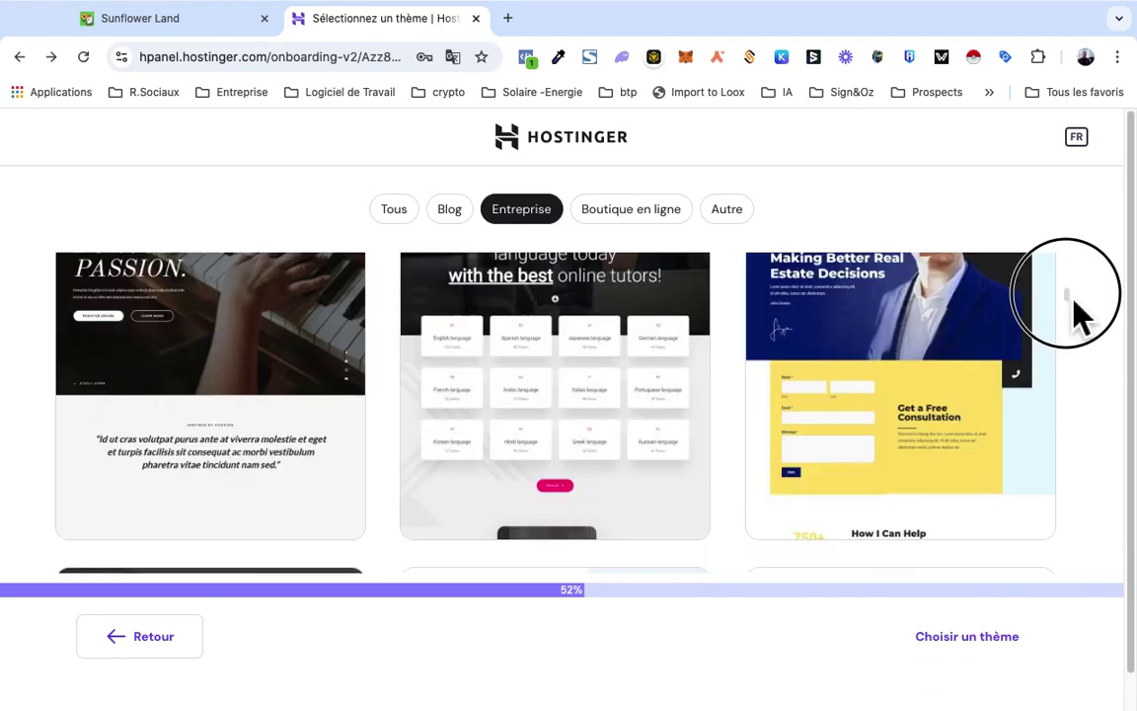
{"action": "scroll", "coordinate": [1077, 328], "scroll_direction": "down", "scroll_amount": 8}
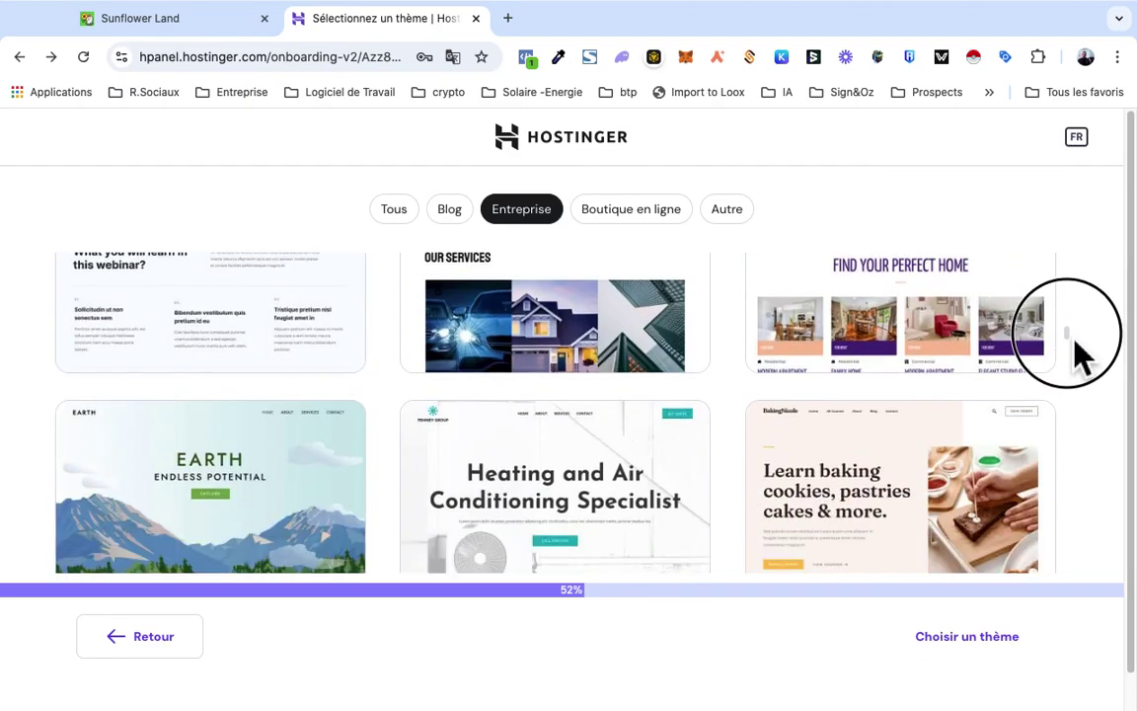
{"action": "scroll", "coordinate": [1074, 365], "scroll_direction": "down", "scroll_amount": 10}
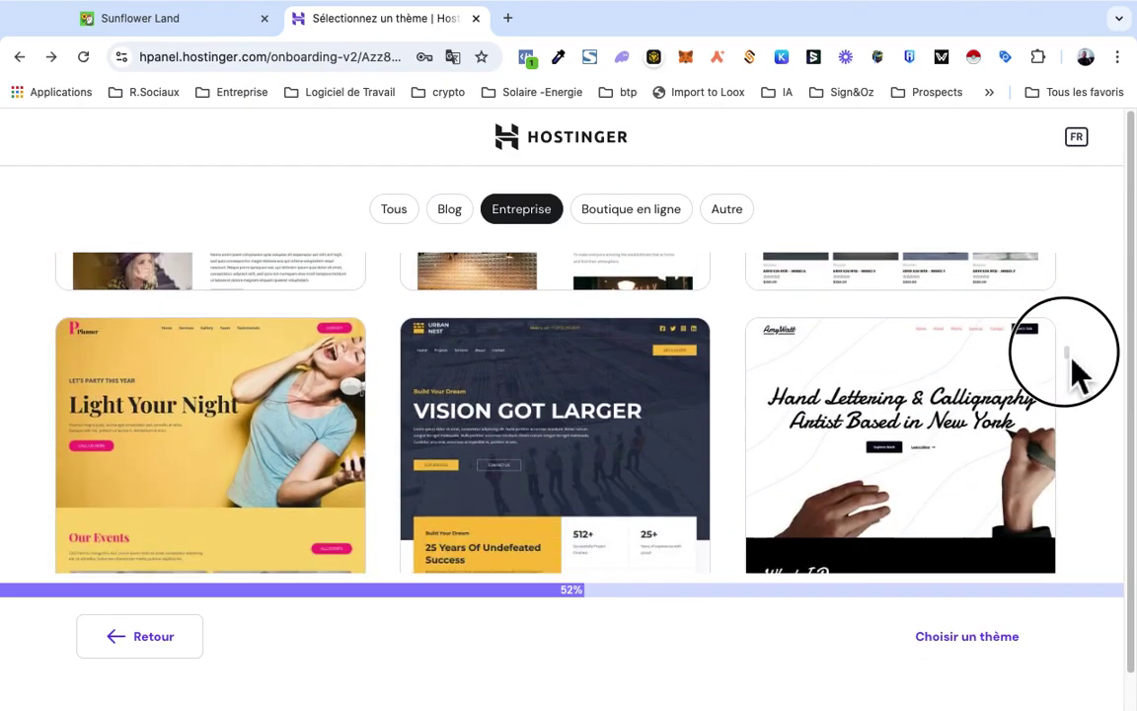
{"action": "scroll", "coordinate": [1074, 390], "scroll_direction": "down", "scroll_amount": 5}
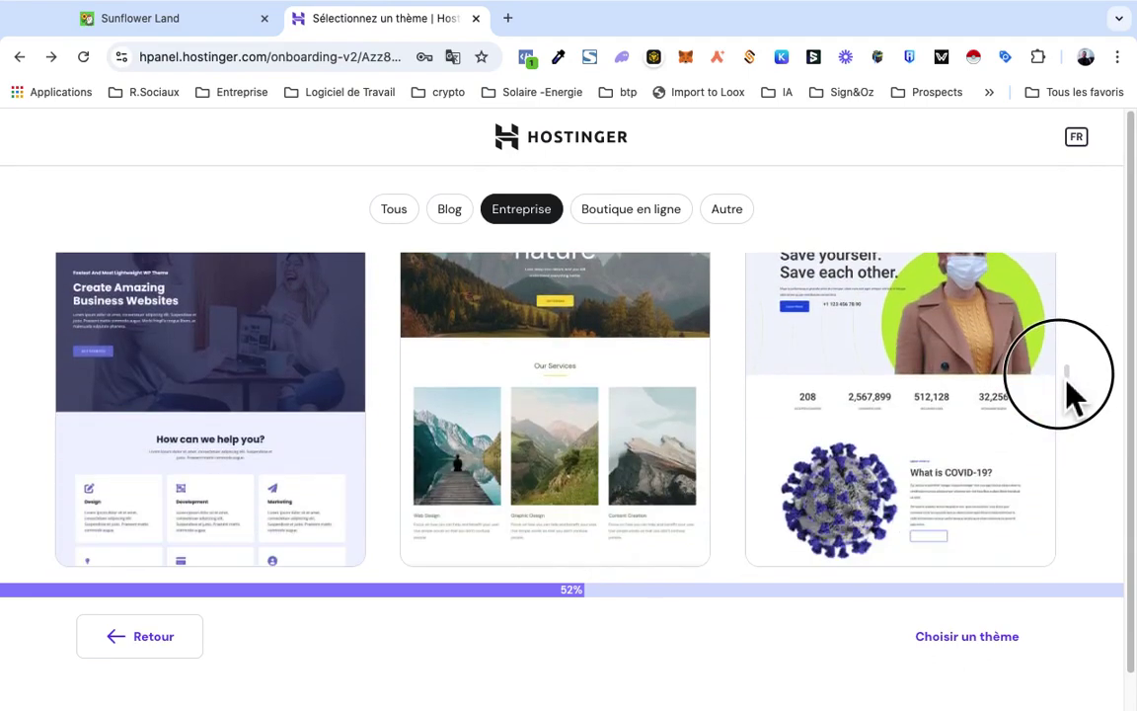
{"action": "scroll", "coordinate": [1074, 400], "scroll_direction": "down", "scroll_amount": 5}
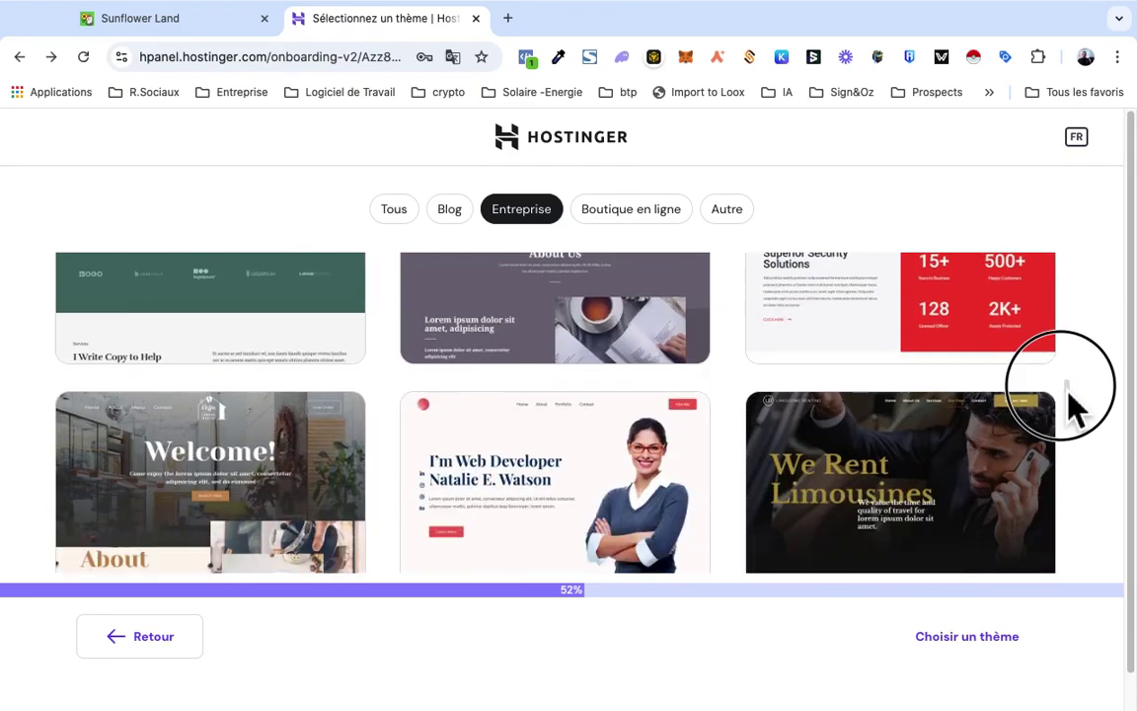
{"action": "scroll", "coordinate": [1074, 405], "scroll_direction": "down", "scroll_amount": 5}
{"action": "scroll", "coordinate": [1070, 404], "scroll_direction": "down", "scroll_amount": 6}
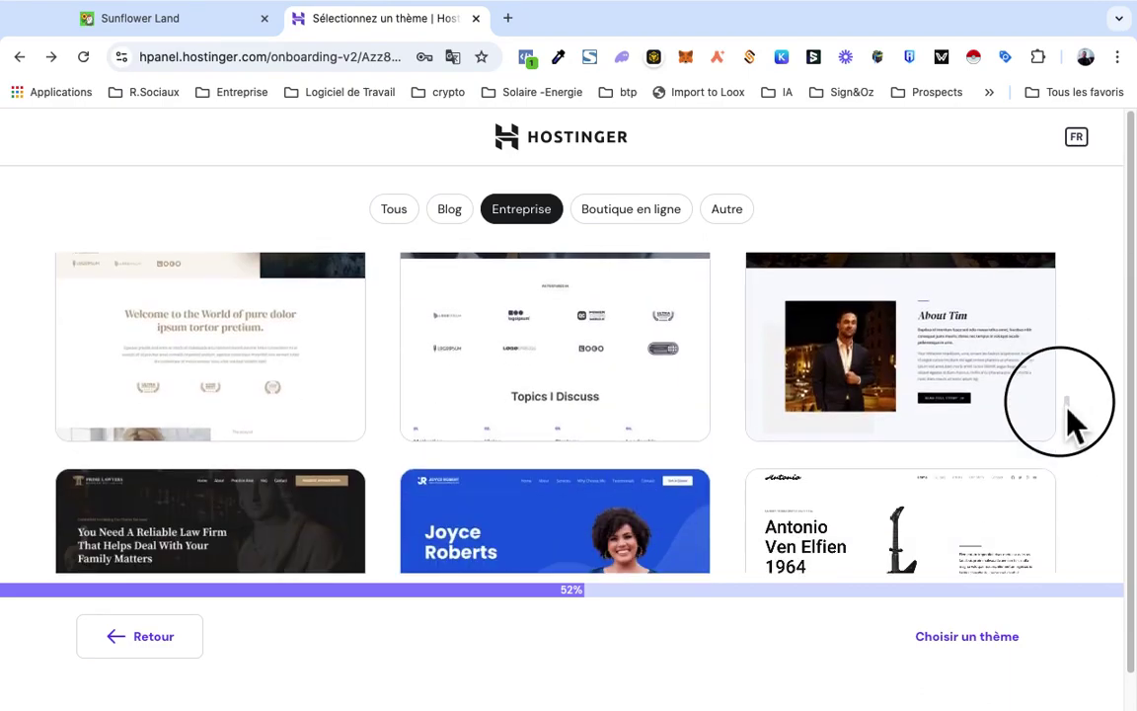
Step: Browse the Entreprise themes from the book author and resilience coaching designs to the barber shop, elderly care and interior design layouts
{"action": "scroll", "coordinate": [1069, 410], "scroll_direction": "up", "scroll_amount": 2}
{"action": "scroll", "coordinate": [1074, 420], "scroll_direction": "up", "scroll_amount": 6}
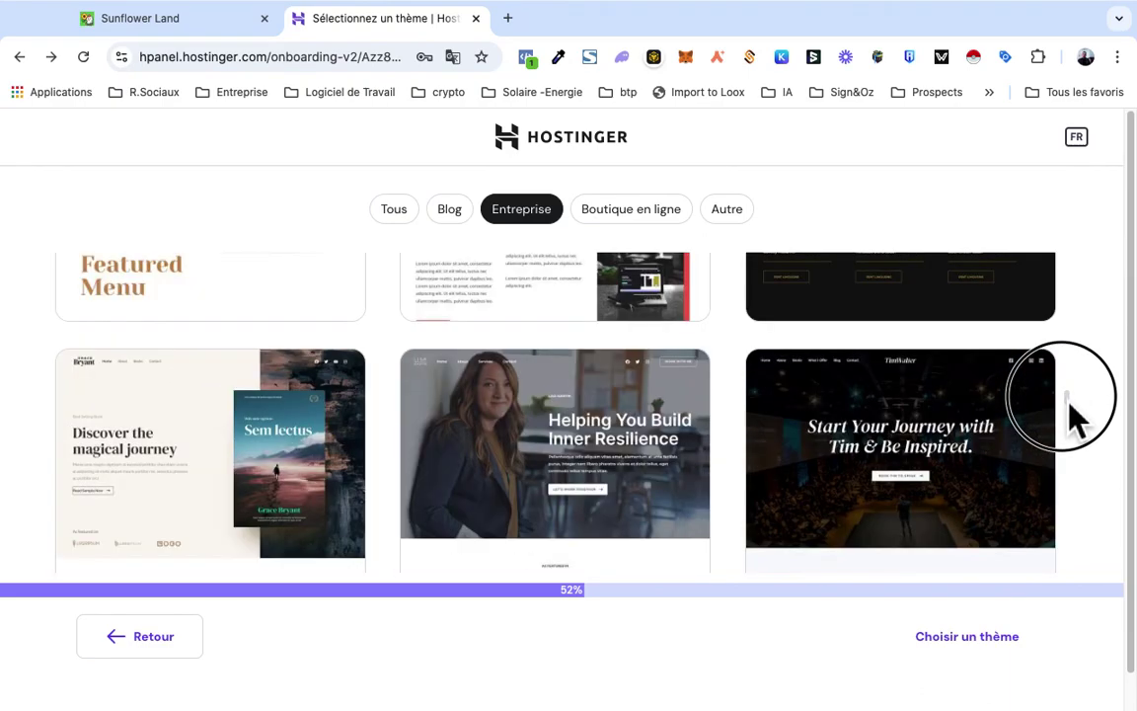
{"action": "scroll", "coordinate": [1074, 419], "scroll_direction": "down", "scroll_amount": 10}
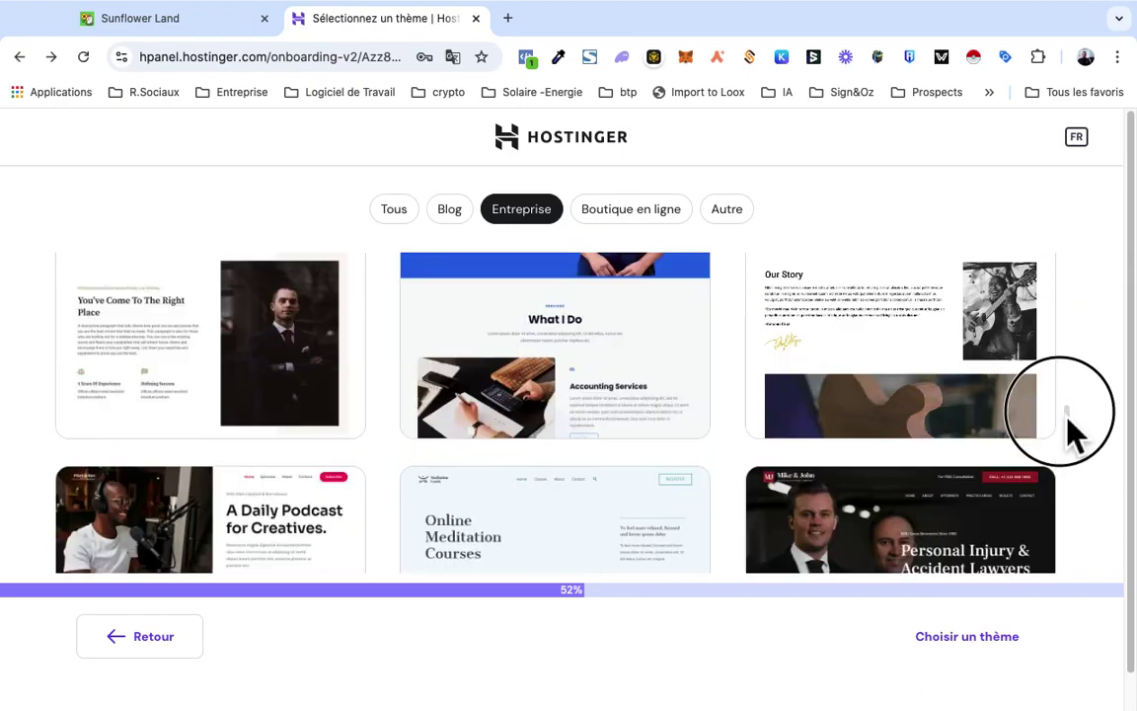
{"action": "scroll", "coordinate": [1066, 415], "scroll_direction": "down", "scroll_amount": 10}
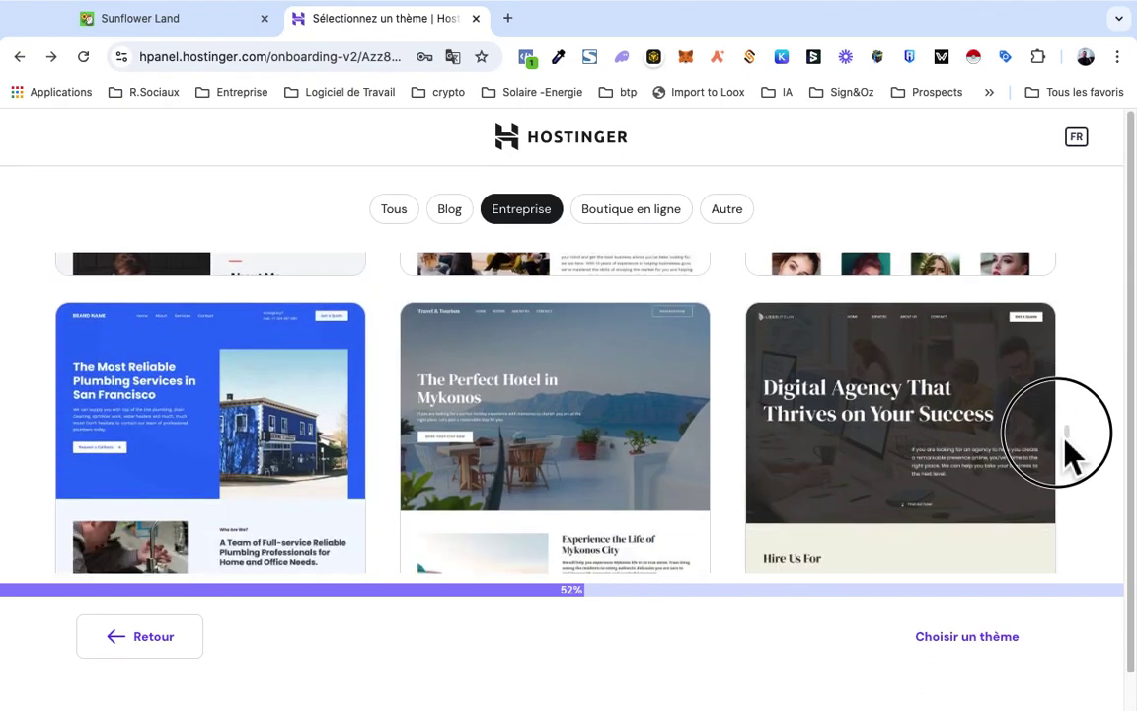
{"action": "scroll", "coordinate": [1071, 454], "scroll_direction": "down", "scroll_amount": 10}
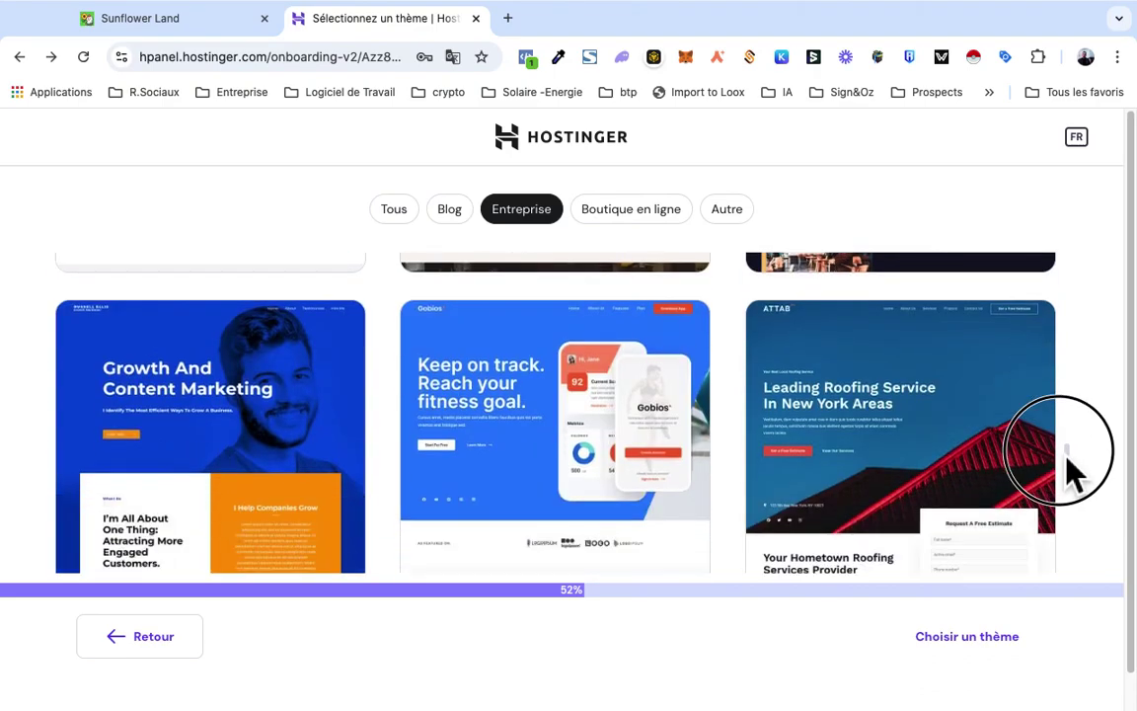
{"action": "scroll", "coordinate": [1067, 457], "scroll_direction": "down", "scroll_amount": 5}
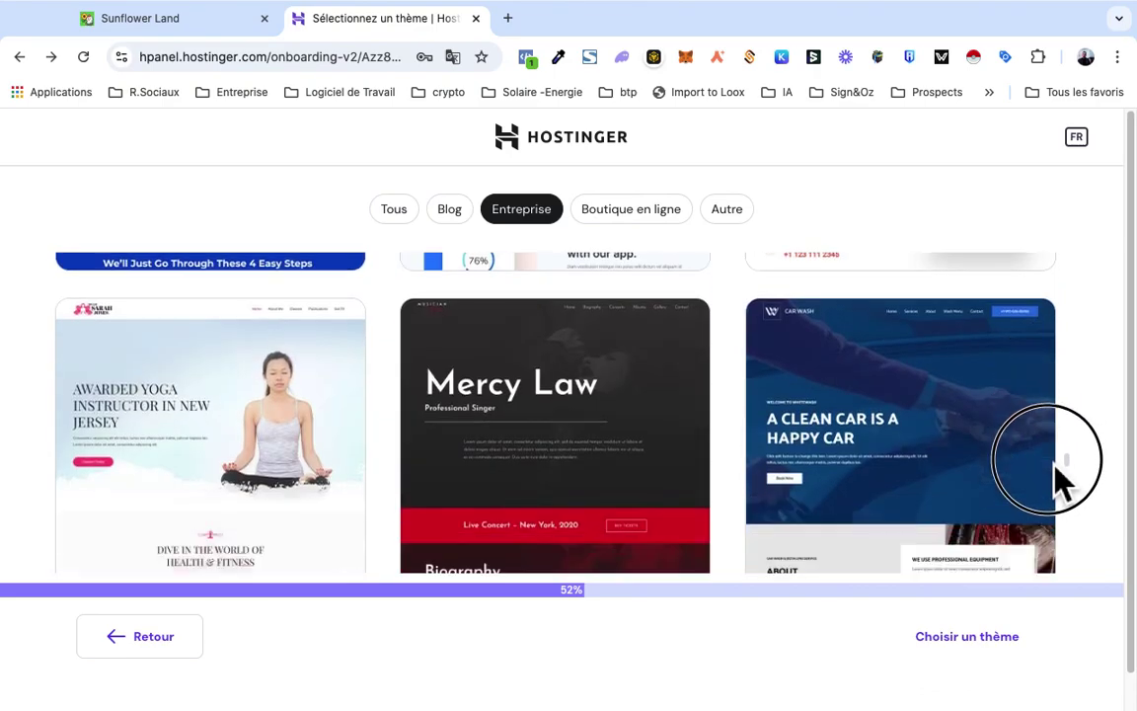
{"action": "scroll", "coordinate": [1061, 478], "scroll_direction": "down", "scroll_amount": 5}
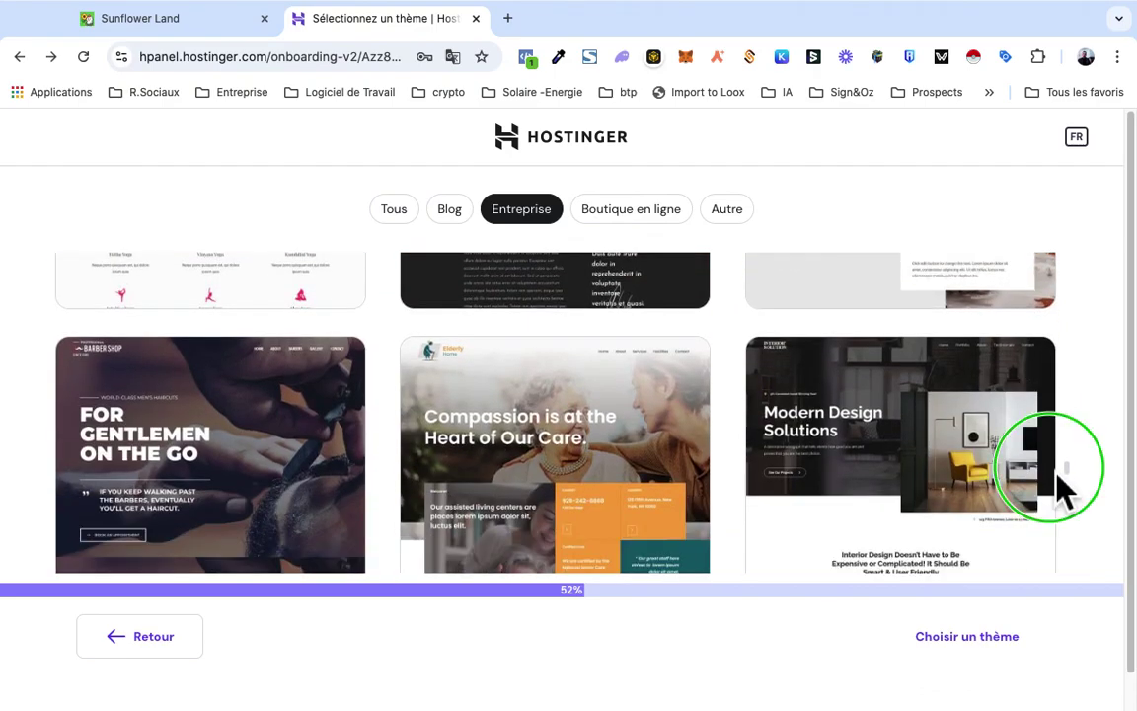
Step: Continue through the Entreprise themes past the dental clinic and coworking designs to the makeup studio, construction and plumber designs
{"action": "right_click", "coordinate": [1061, 484]}
{"action": "left_click", "coordinate": [1076, 492]}
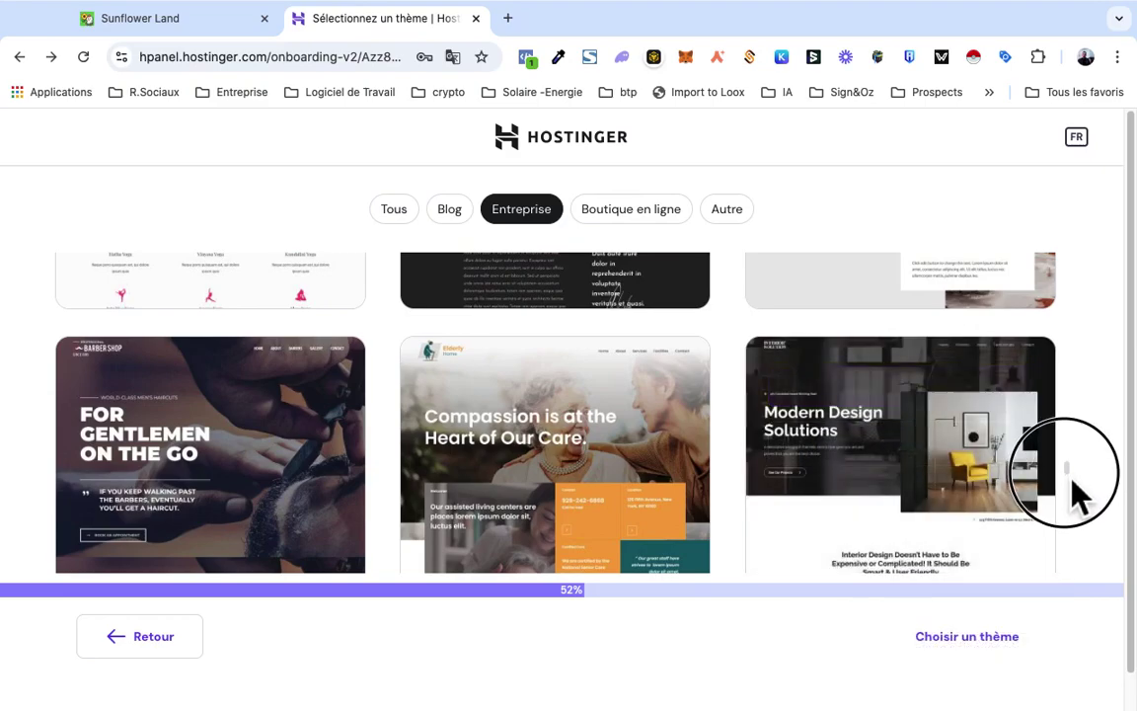
{"action": "scroll", "coordinate": [1076, 494], "scroll_direction": "down", "scroll_amount": 5}
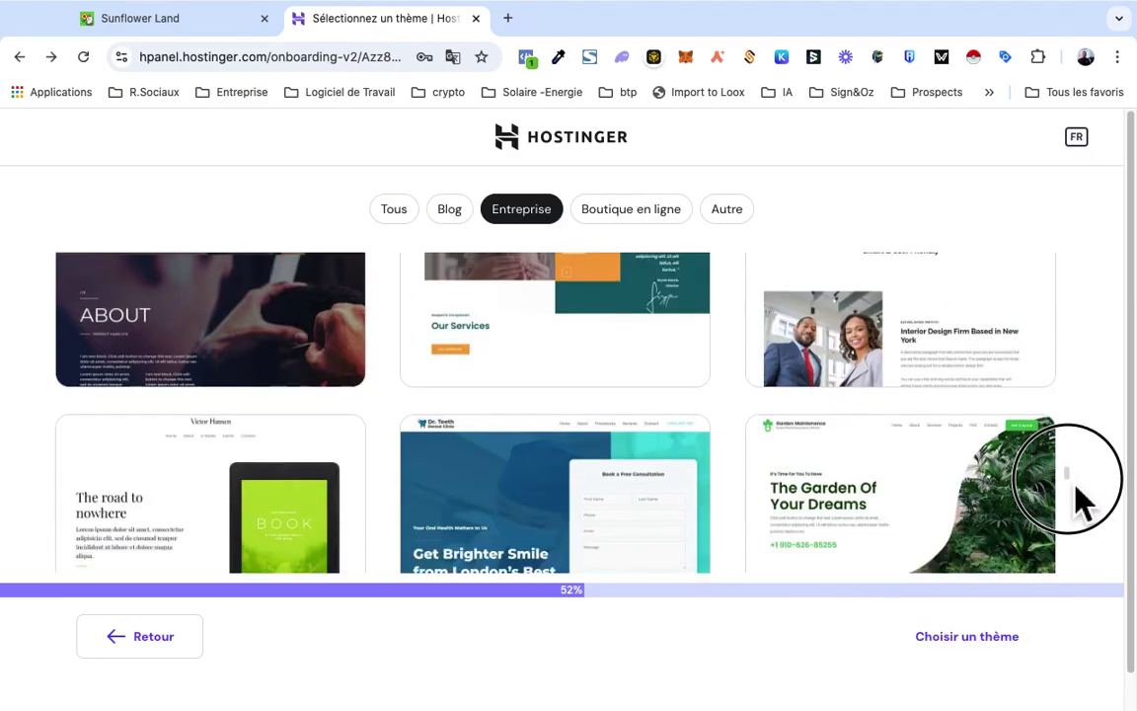
{"action": "scroll", "coordinate": [1081, 503], "scroll_direction": "down", "scroll_amount": 10}
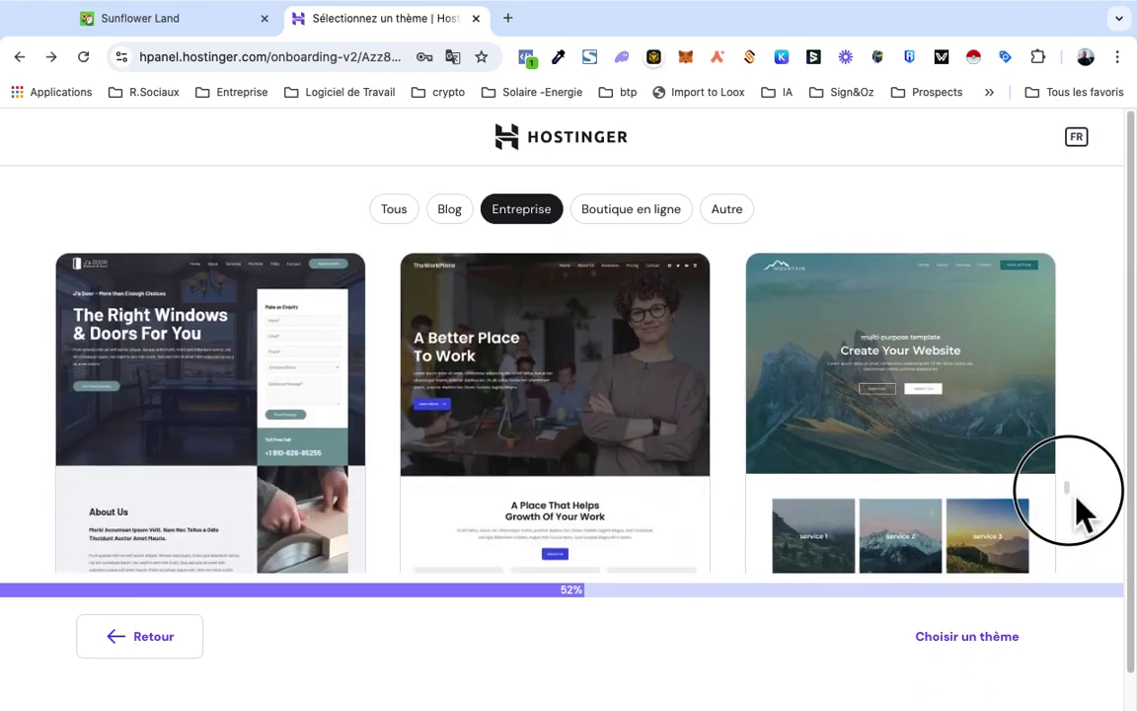
{"action": "scroll", "coordinate": [1081, 509], "scroll_direction": "down", "scroll_amount": 3}
{"action": "scroll", "coordinate": [1081, 508], "scroll_direction": "up", "scroll_amount": 2}
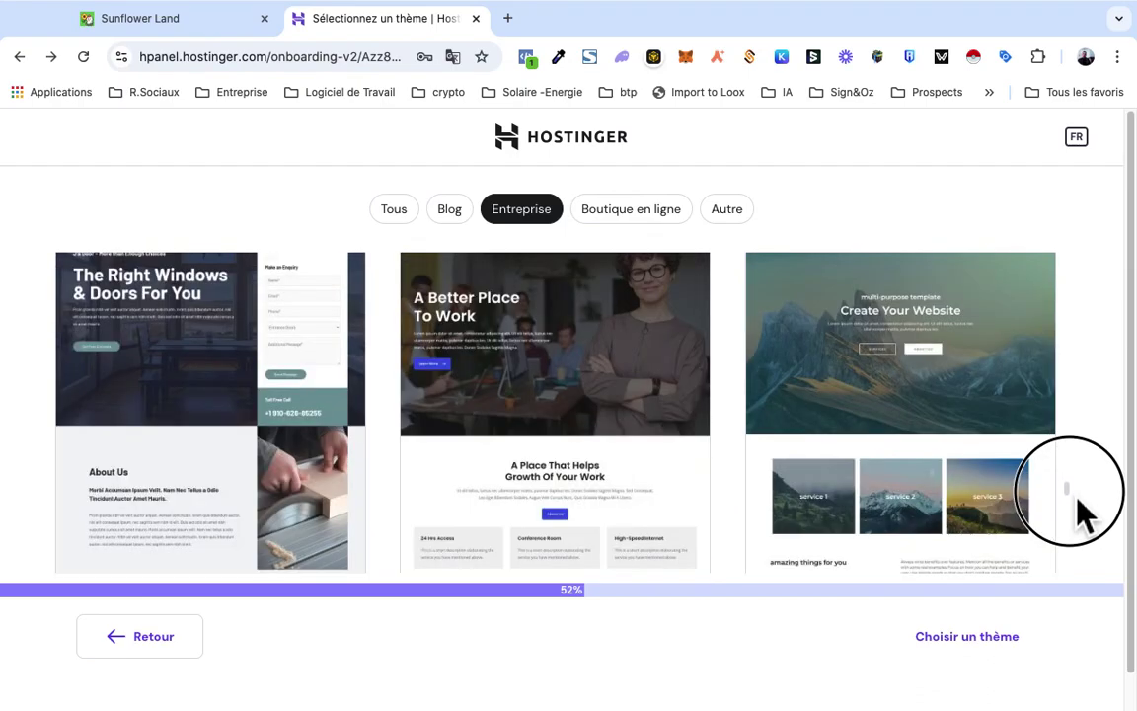
{"action": "scroll", "coordinate": [1081, 509], "scroll_direction": "up", "scroll_amount": 6}
{"action": "scroll", "coordinate": [1081, 509], "scroll_direction": "down", "scroll_amount": 2}
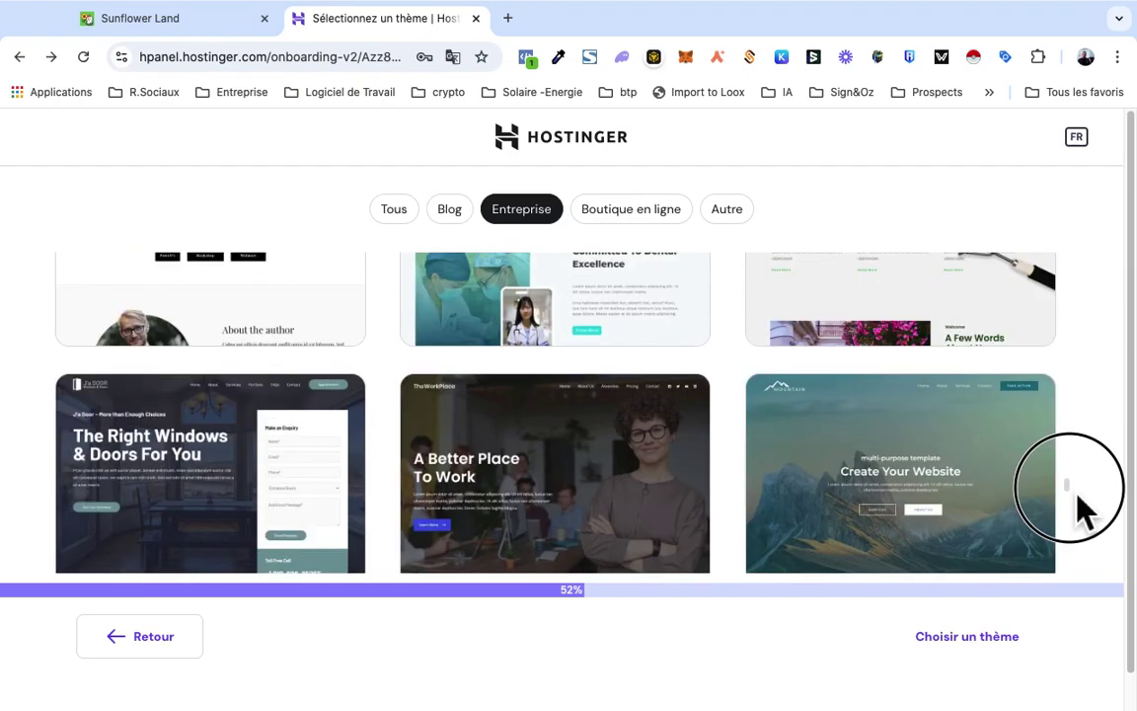
{"action": "scroll", "coordinate": [1081, 509], "scroll_direction": "down", "scroll_amount": 8}
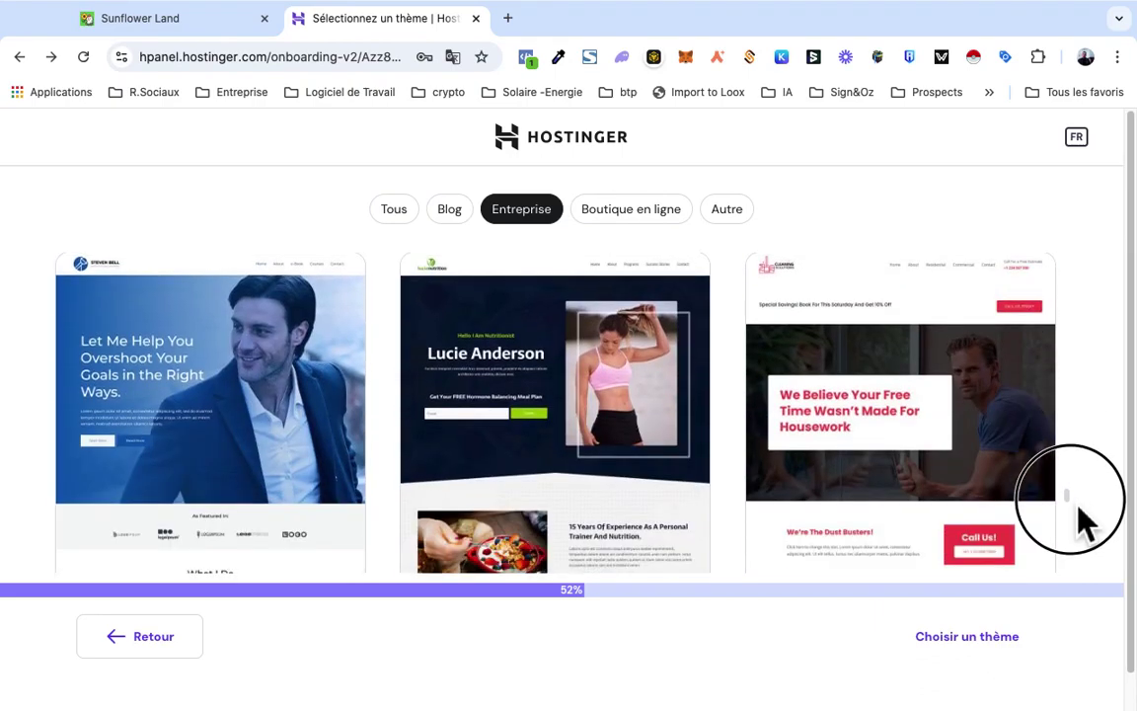
{"action": "scroll", "coordinate": [1081, 518], "scroll_direction": "down", "scroll_amount": 6}
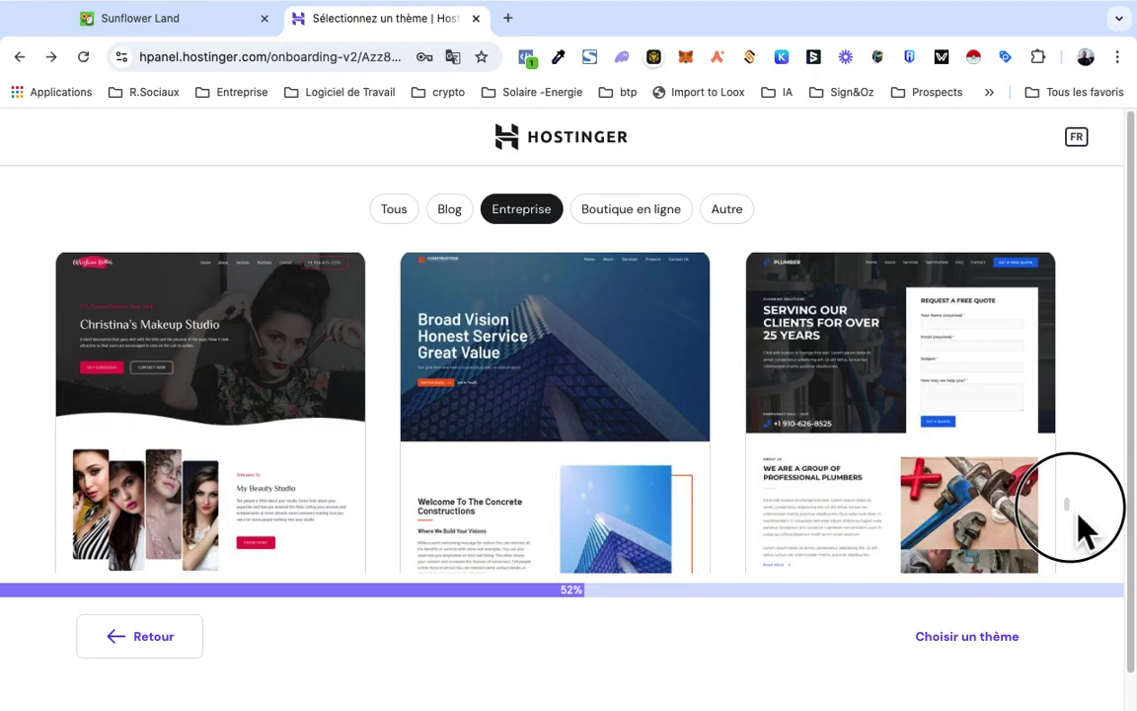
Step: Preview the Agence de toiture theme, examine its page around the inspection request form, and return to the theme gallery
{"action": "mouse_move", "coordinate": [883, 436]}
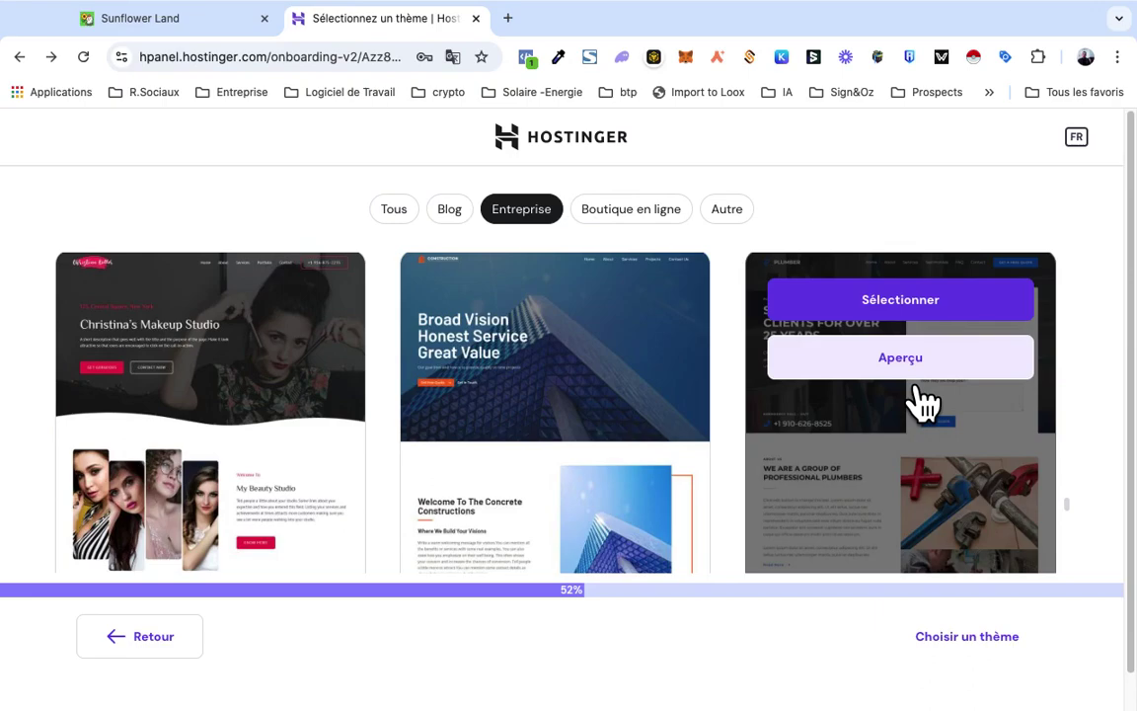
{"action": "left_click", "coordinate": [913, 380]}
{"action": "left_click_drag", "start_coordinate": [165, 337], "coordinate": [1063, 406]}
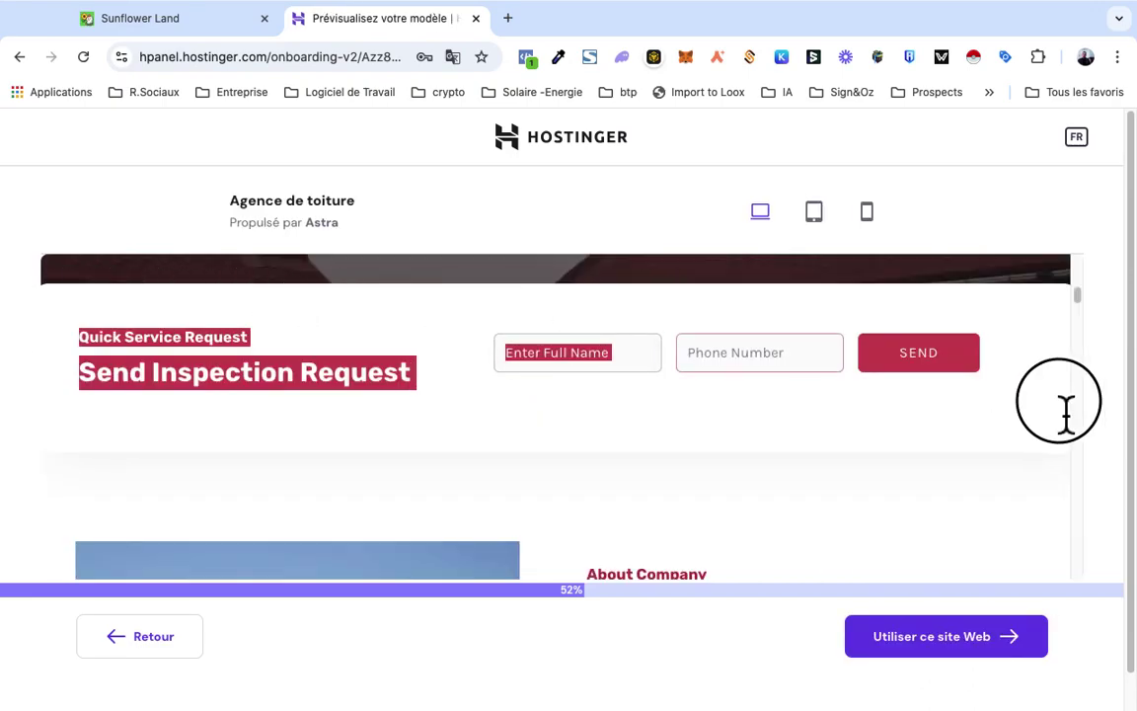
{"action": "left_click", "coordinate": [949, 450]}
{"action": "left_click_drag", "start_coordinate": [1078, 297], "coordinate": [1091, 404]}
{"action": "left_click_drag", "start_coordinate": [1095, 380], "coordinate": [1107, 322]}
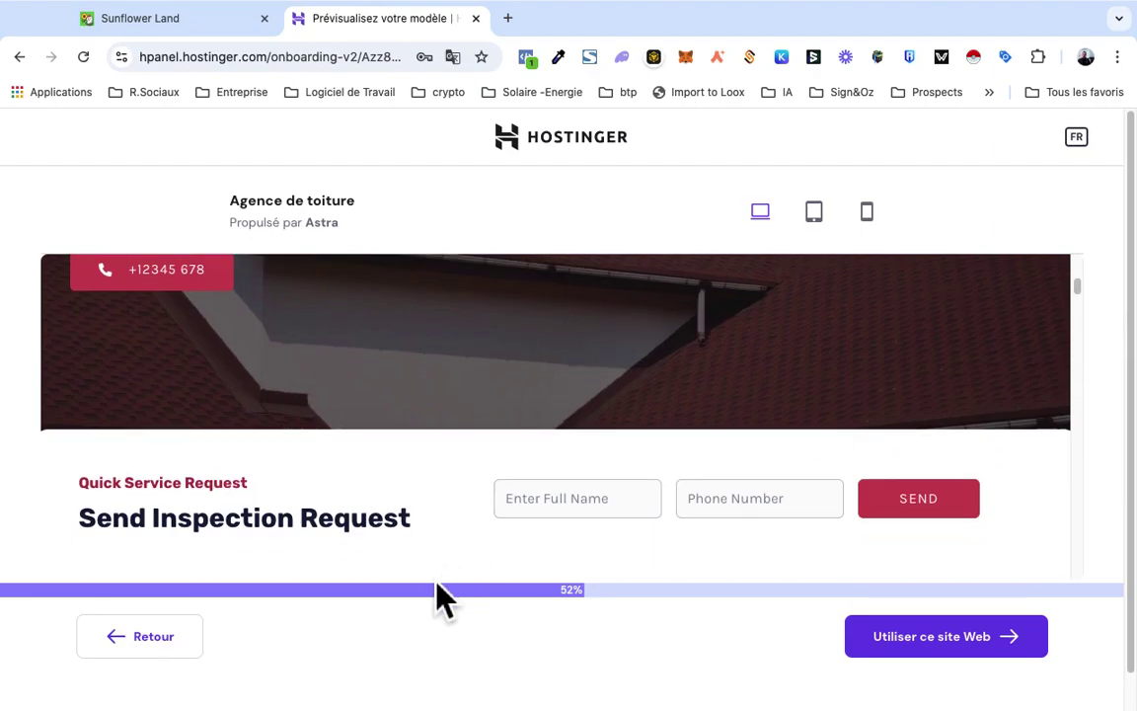
{"action": "left_click", "coordinate": [570, 515]}
{"action": "key", "text": "super+bracketleft"}
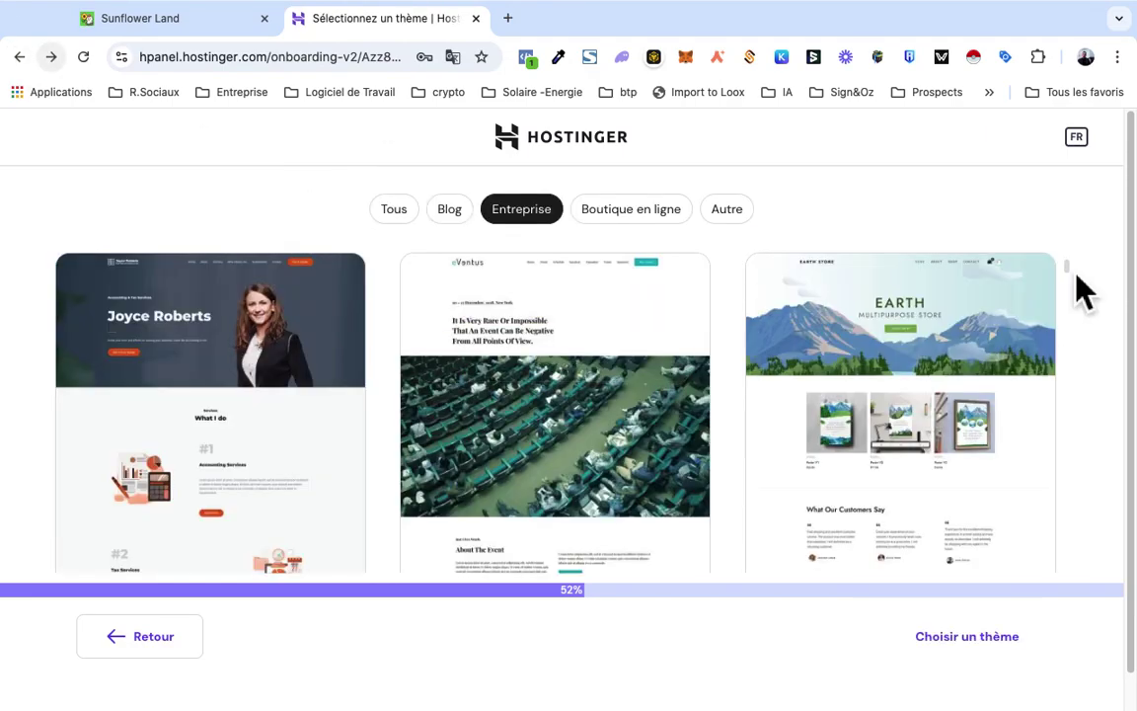
Step: Browse the Entreprise themes down to the online course and restaurant designs and open the preview of the Restaurant barbecue theme
{"action": "left_click_drag", "start_coordinate": [1076, 275], "coordinate": [1126, 562]}
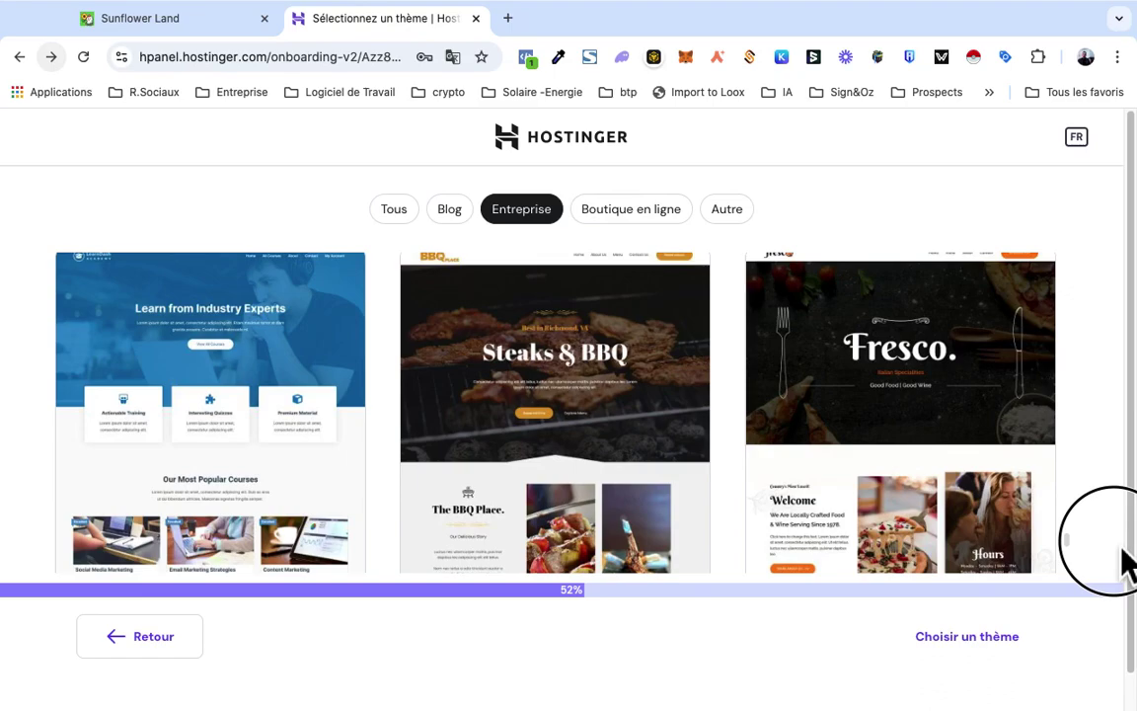
{"action": "mouse_move", "coordinate": [1126, 561]}
{"action": "left_mouse_down"}
{"action": "mouse_move", "coordinate": [1126, 549]}
{"action": "mouse_move", "coordinate": [1131, 566]}
{"action": "left_mouse_up"}
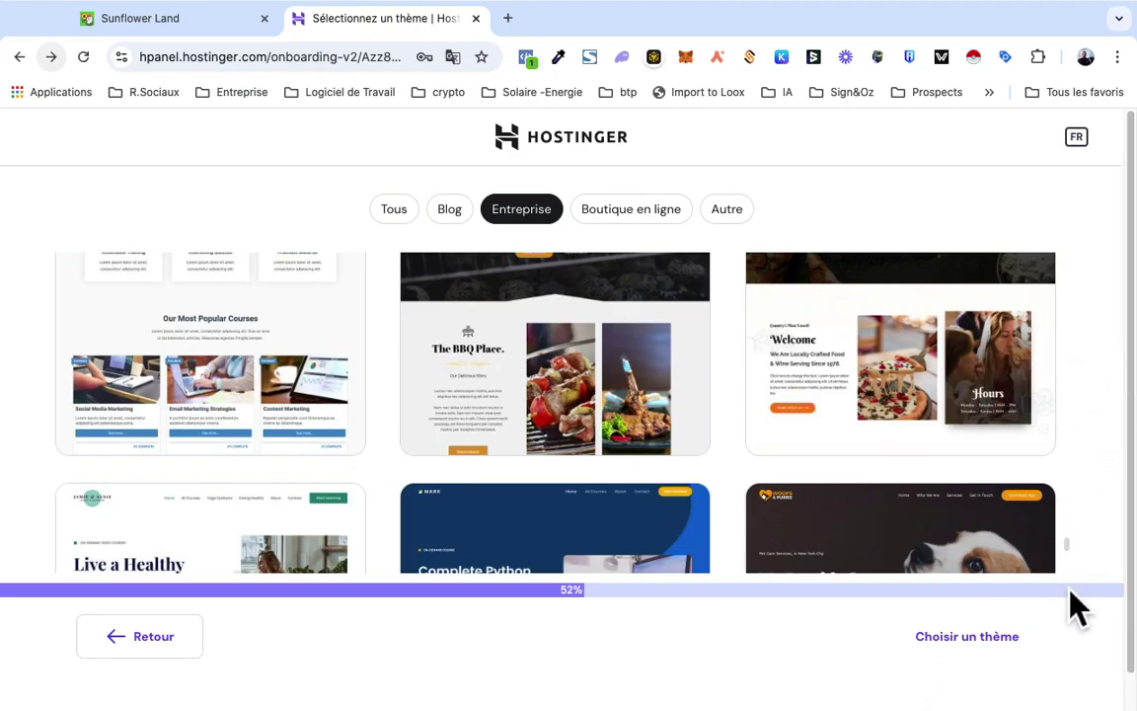
{"action": "scroll", "coordinate": [1083, 568], "scroll_direction": "up", "scroll_amount": 3}
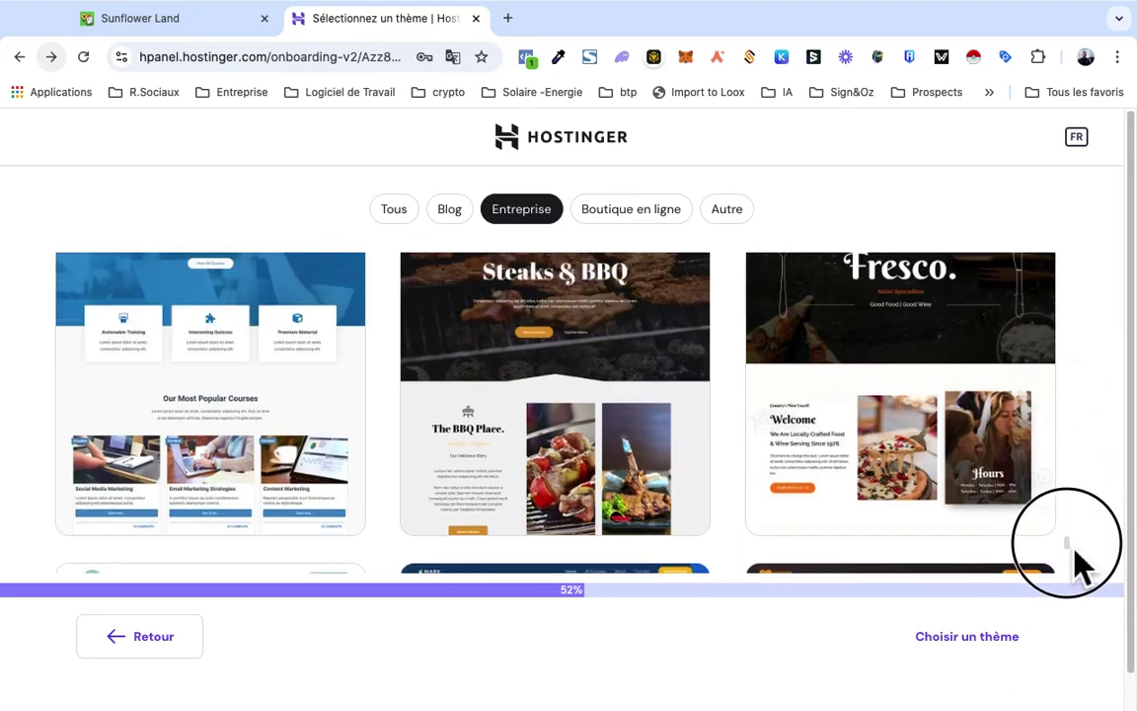
{"action": "mouse_move", "coordinate": [597, 347]}
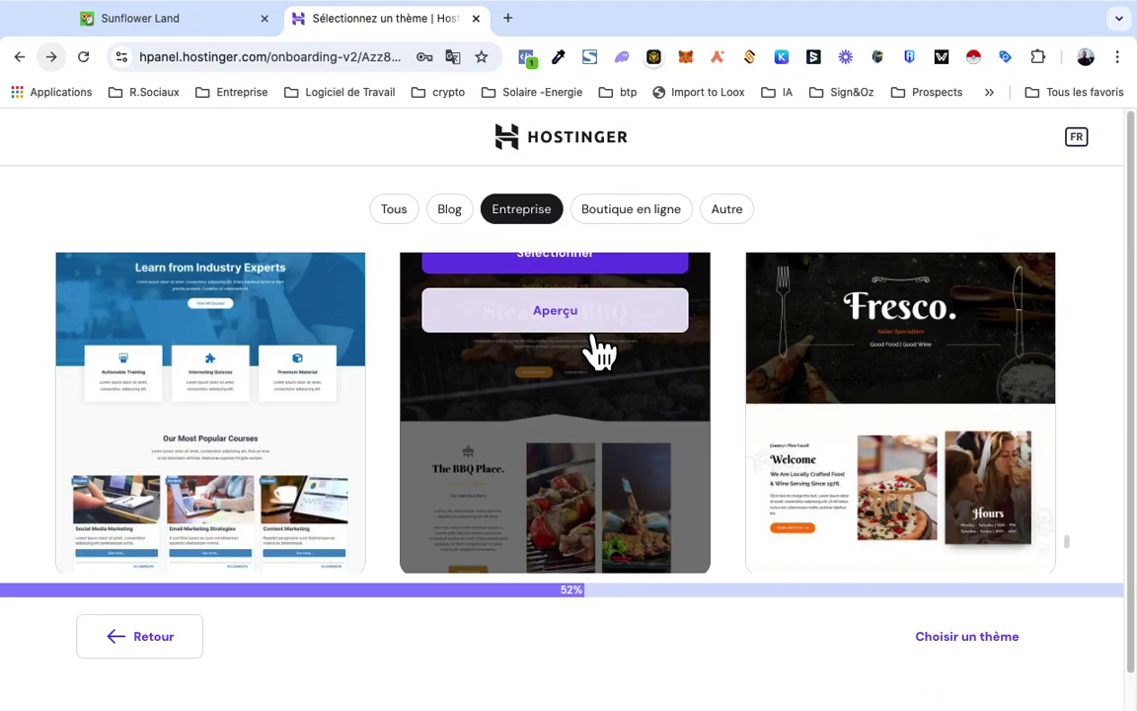
{"action": "left_click", "coordinate": [591, 332]}
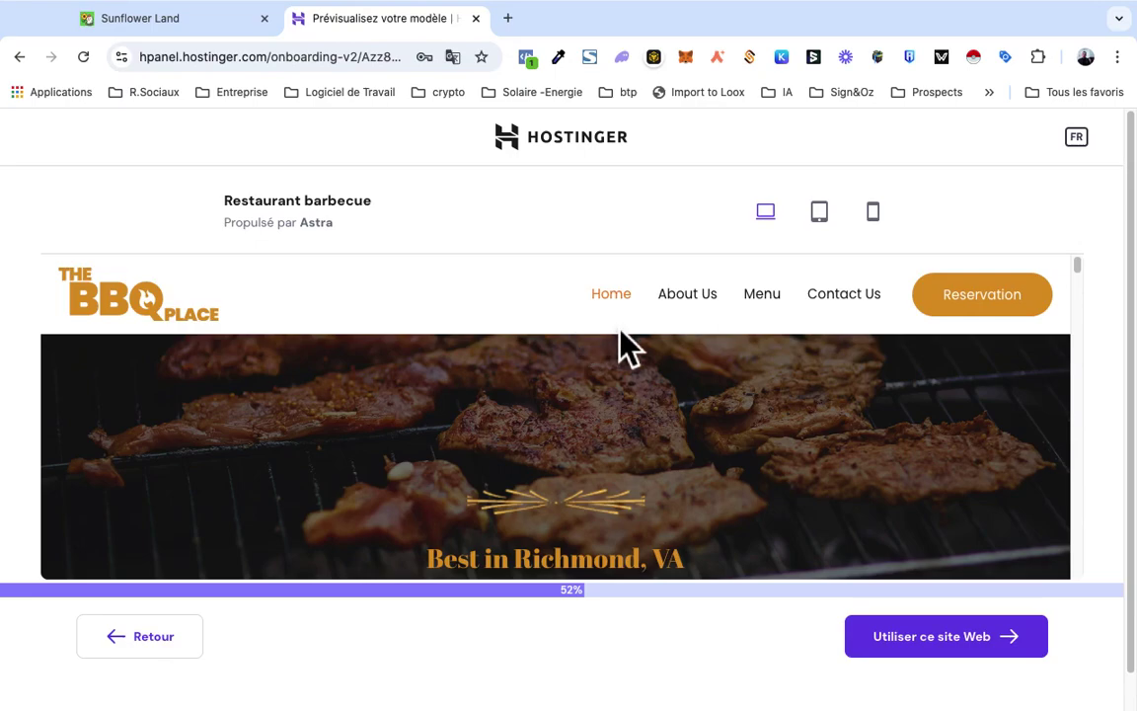
Step: Examine the Restaurant barbecue preview through its dishes section down the page, and return to the theme gallery
{"action": "left_click", "coordinate": [1078, 266]}
{"action": "left_click_drag", "start_coordinate": [1085, 274], "coordinate": [1097, 405]}
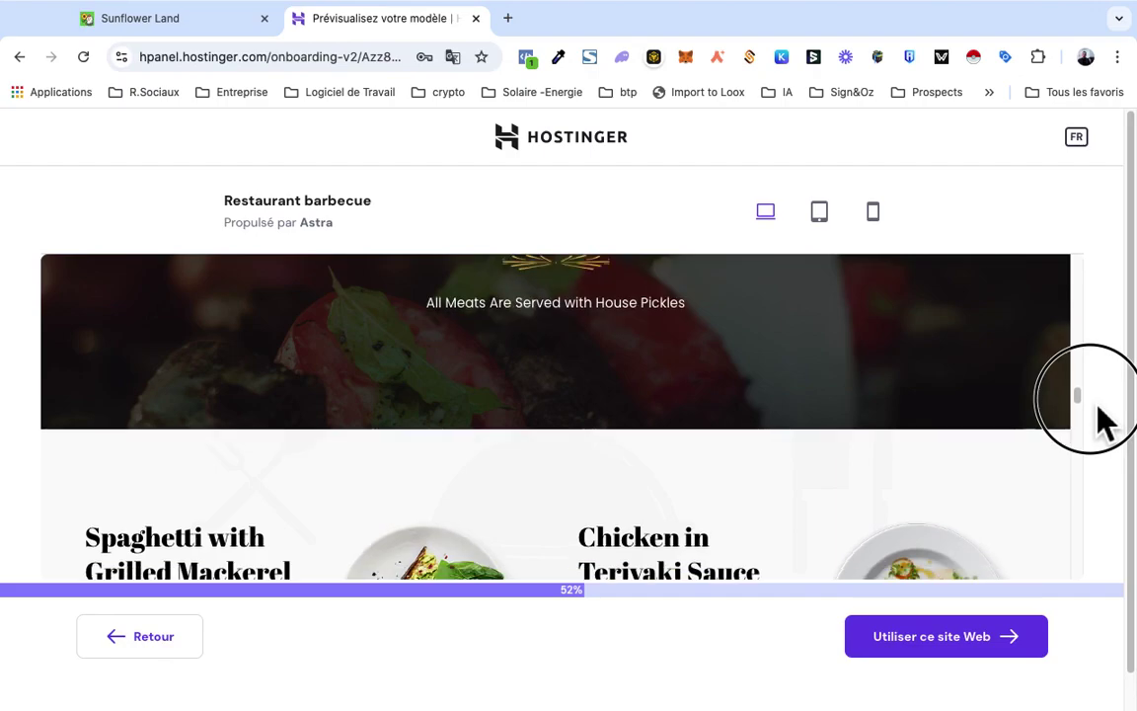
{"action": "left_click_drag", "start_coordinate": [1098, 405], "coordinate": [1079, 590]}
{"action": "left_click", "coordinate": [19, 56]}
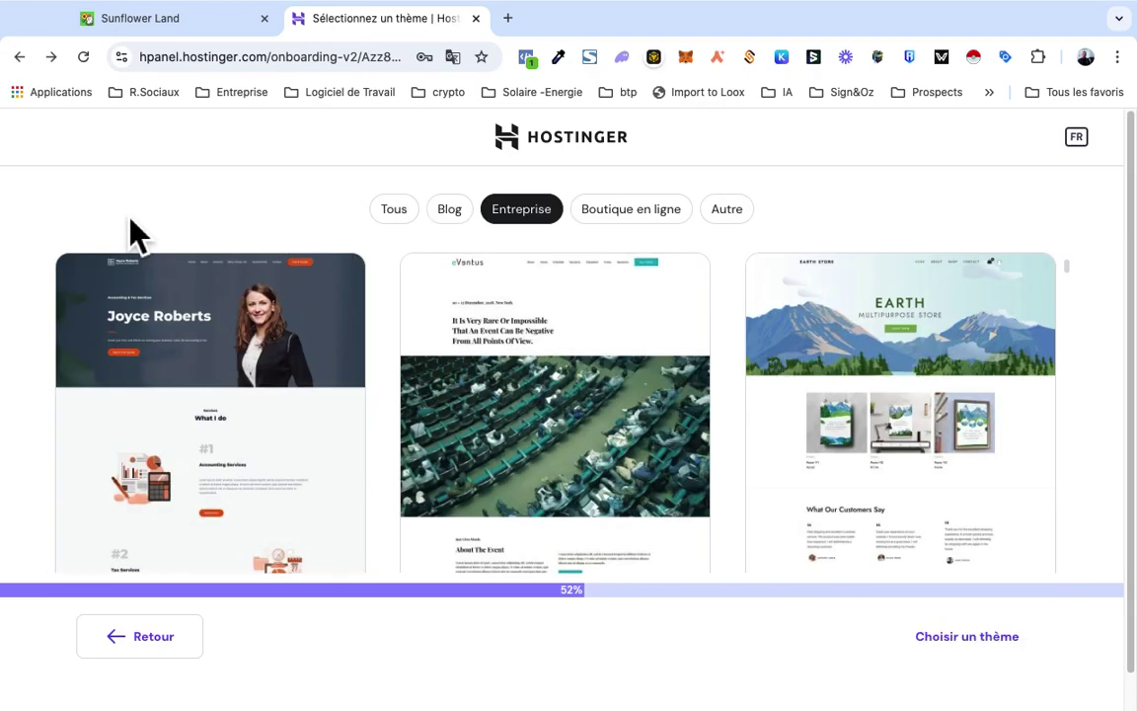
Step: Browse the Entreprise themes from the first designs down to the healthy living course, Python masterclass and pet care designs
{"action": "left_click_drag", "start_coordinate": [1066, 266], "coordinate": [1107, 388]}
{"action": "right_click", "coordinate": [1079, 299]}
{"action": "key", "text": "Escape"}
{"action": "scroll", "coordinate": [1107, 393], "scroll_direction": "down", "scroll_amount": 5}
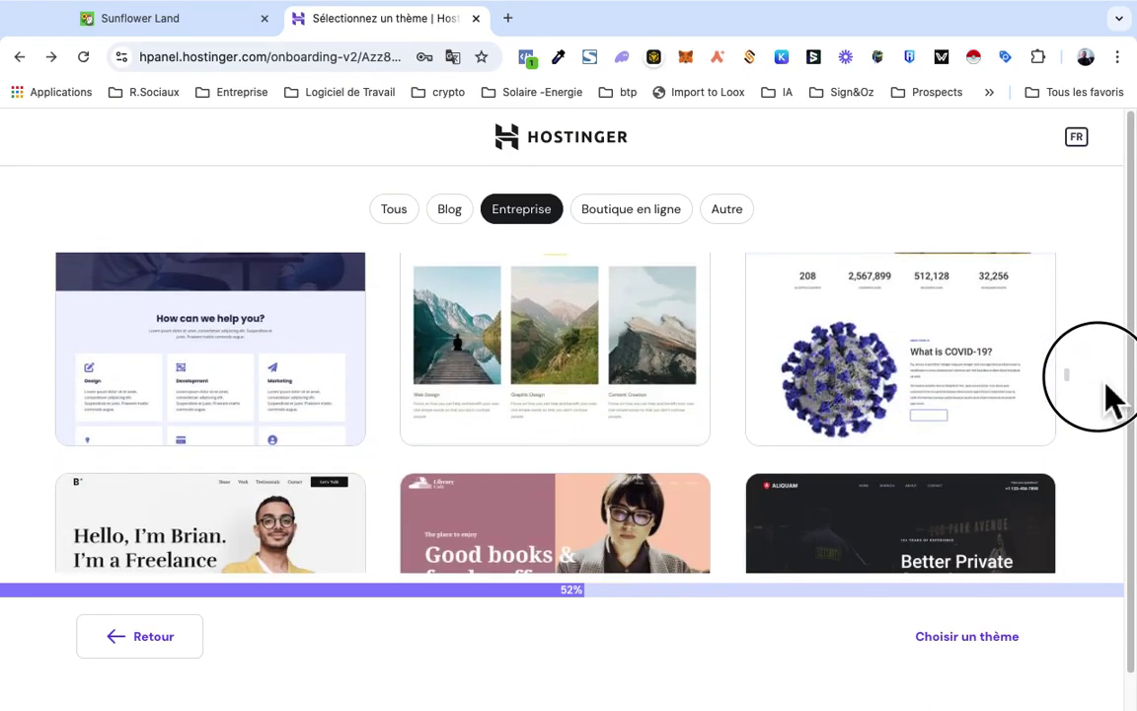
{"action": "scroll", "coordinate": [1107, 405], "scroll_direction": "down", "scroll_amount": 5}
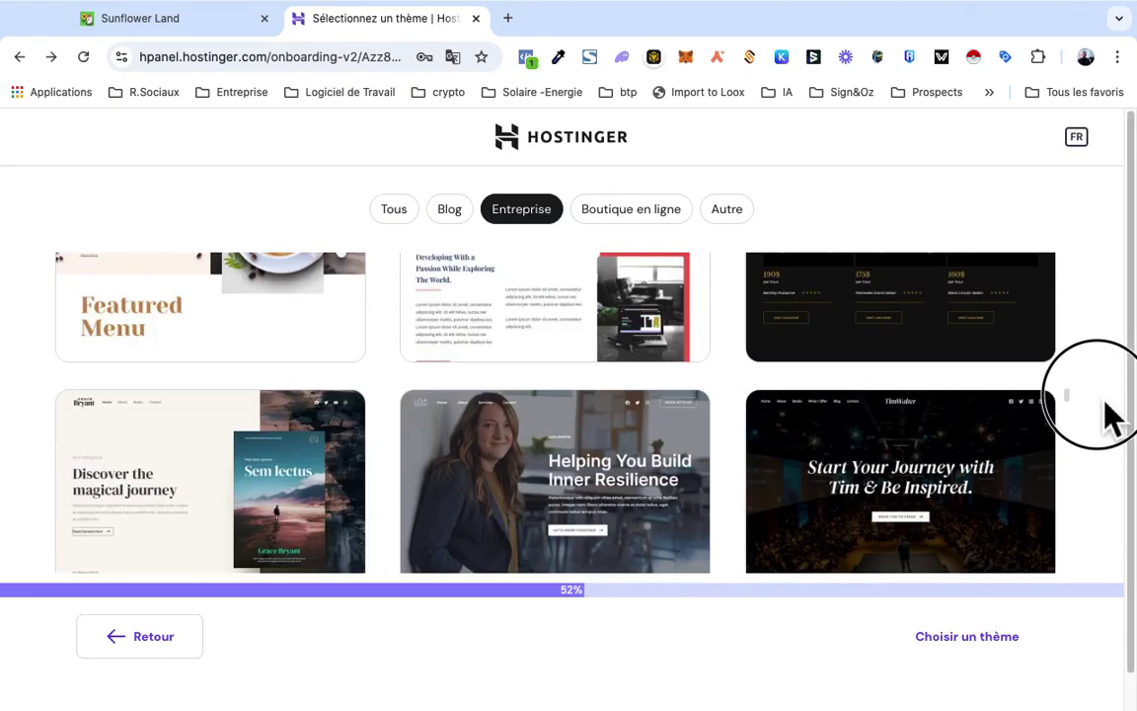
{"action": "scroll", "coordinate": [1107, 414], "scroll_direction": "down", "scroll_amount": 15}
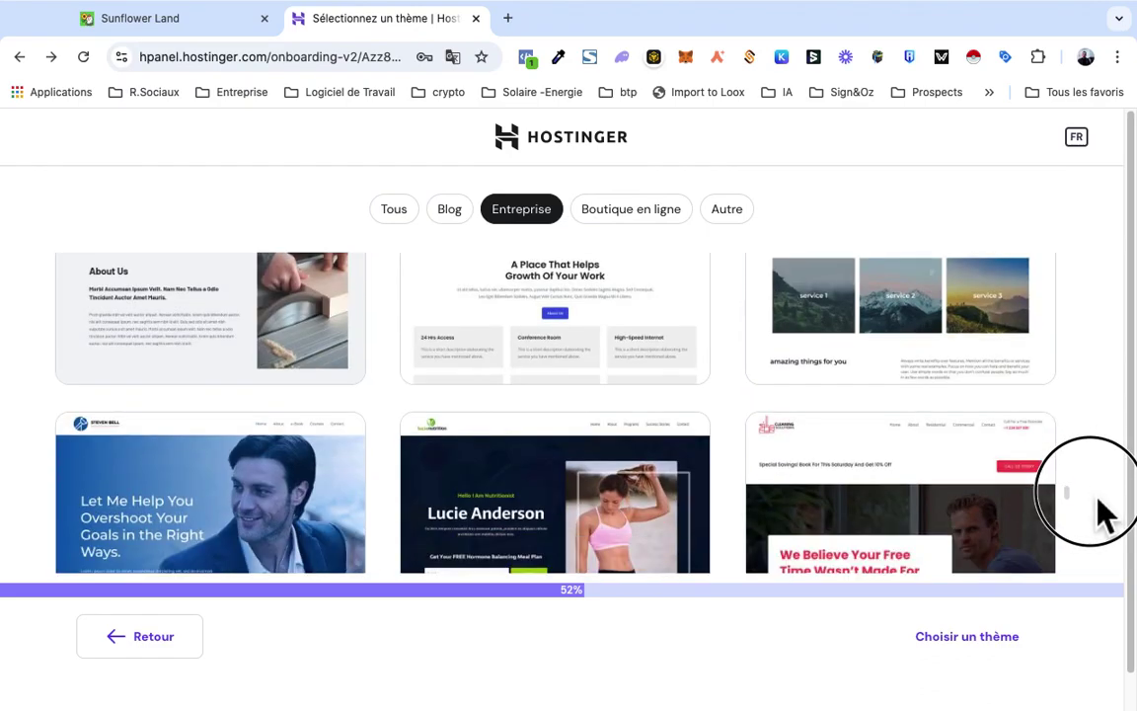
{"action": "scroll", "coordinate": [1105, 515], "scroll_direction": "down", "scroll_amount": 10}
{"action": "right_click", "coordinate": [1098, 525]}
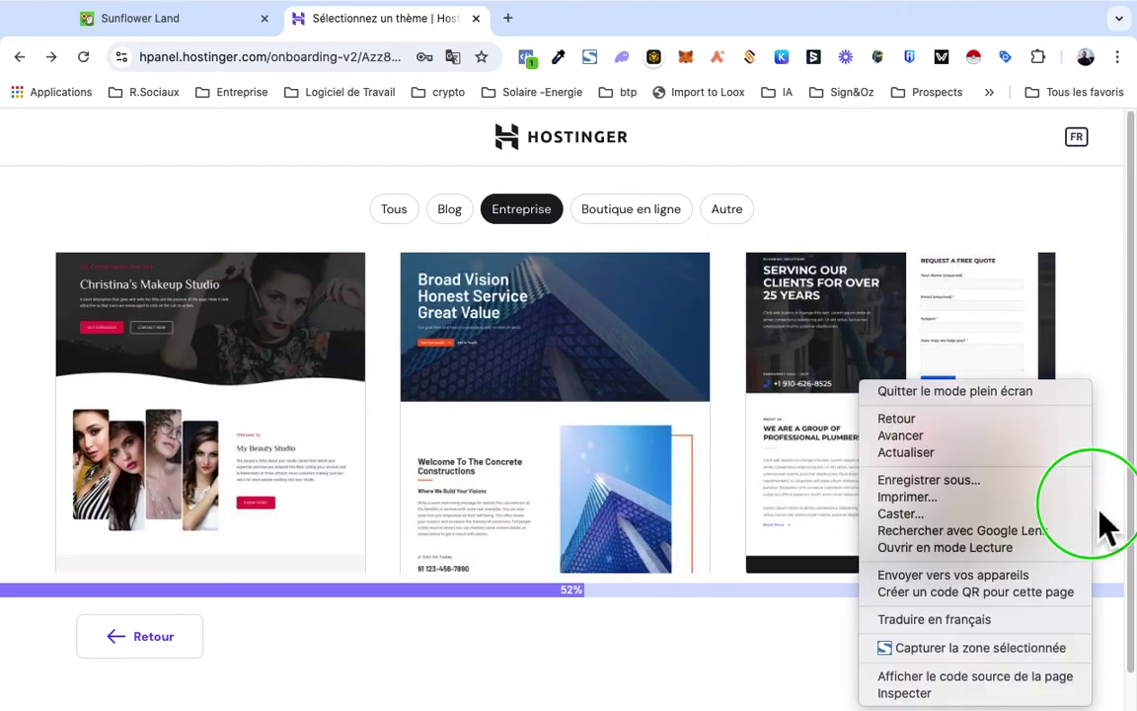
{"action": "key", "text": "Escape"}
{"action": "left_click_drag", "start_coordinate": [1070, 508], "coordinate": [1089, 555]}
{"action": "right_click", "coordinate": [1110, 583]}
{"action": "key", "text": "Escape"}
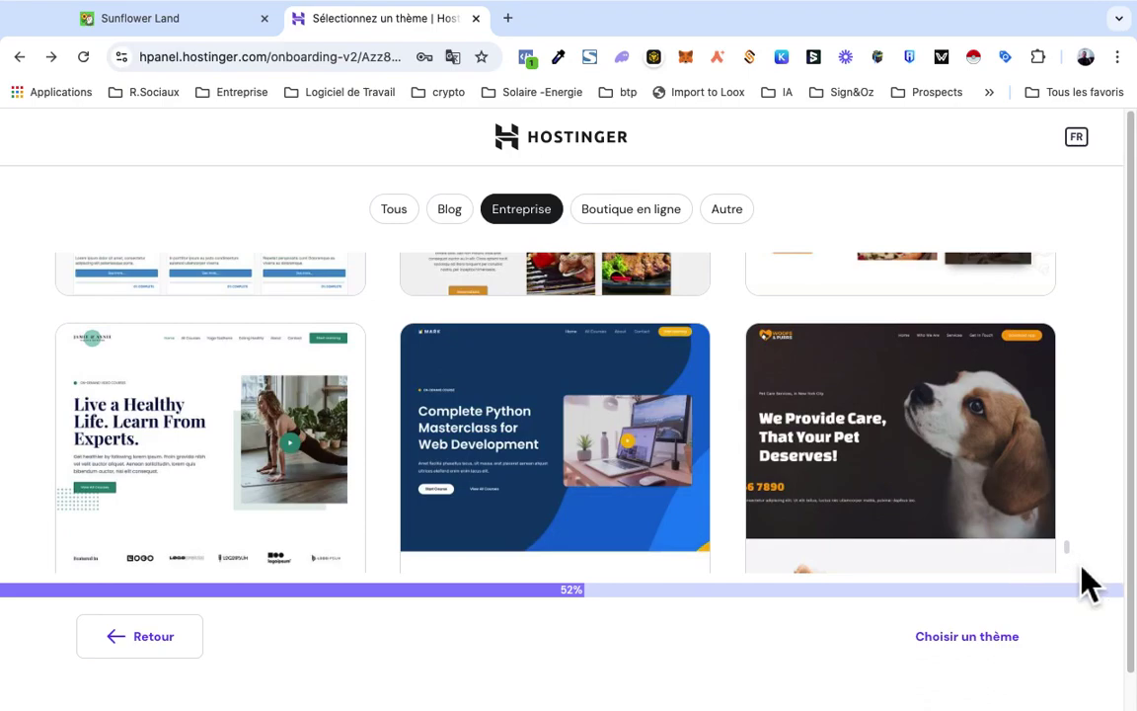
{"action": "left_click_drag", "start_coordinate": [1081, 573], "coordinate": [1079, 562]}
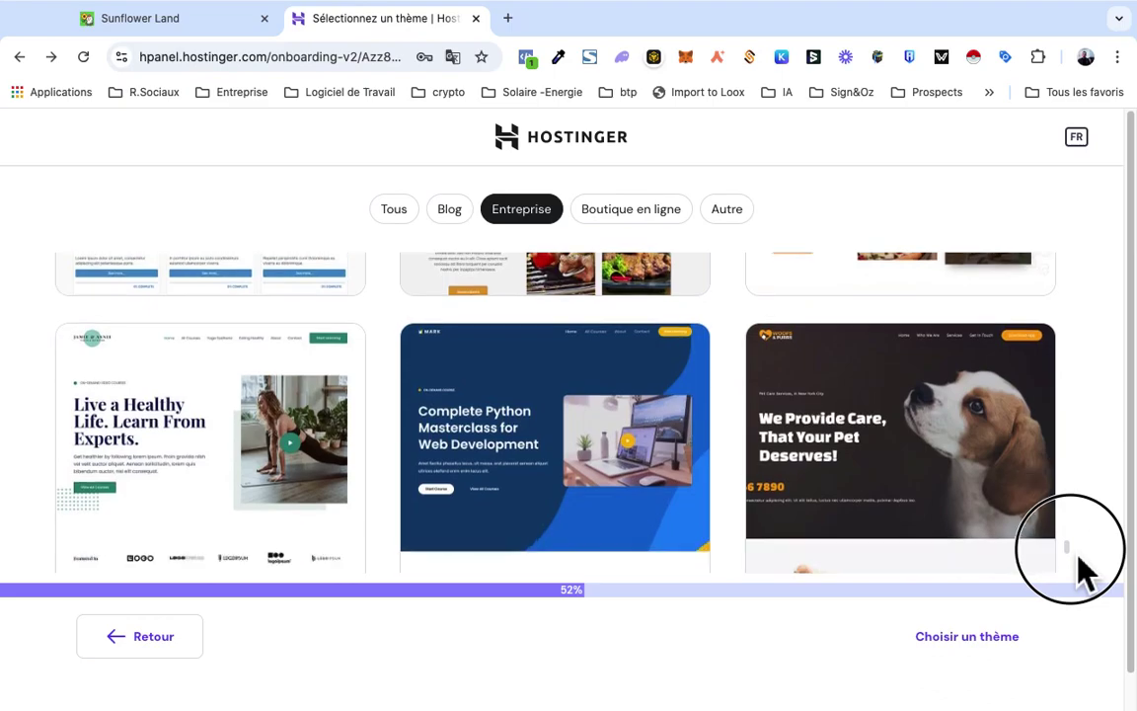
Step: Preview the Cours de programmation en ligne theme, examine its page, and return to the theme gallery
{"action": "left_click", "coordinate": [571, 446]}
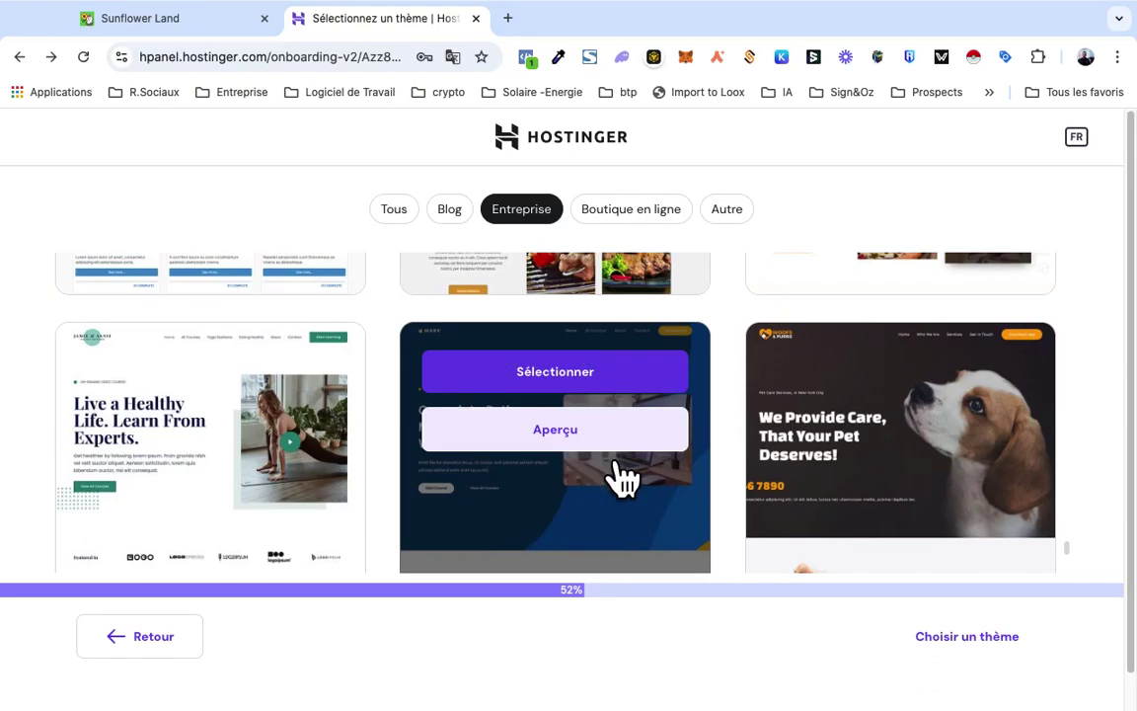
{"action": "left_click", "coordinate": [694, 486]}
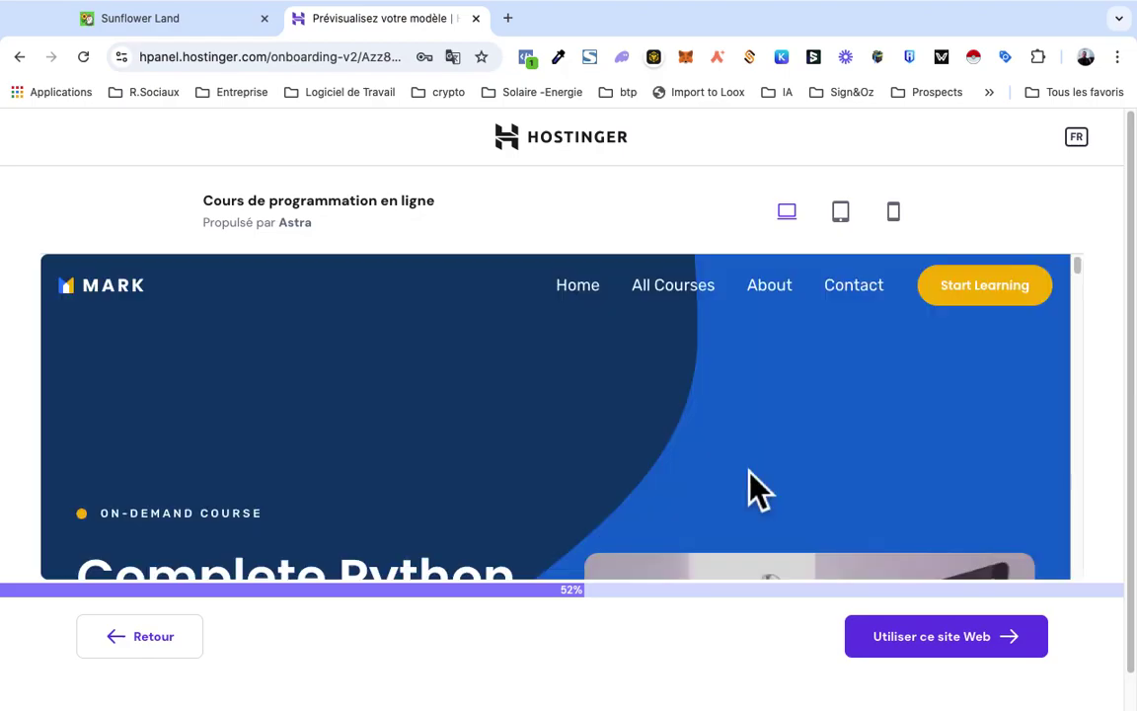
{"action": "mouse_move", "coordinate": [1077, 266]}
{"action": "left_mouse_down"}
{"action": "mouse_move", "coordinate": [1120, 367]}
{"action": "mouse_move", "coordinate": [1123, 460]}
{"action": "mouse_move", "coordinate": [1121, 476]}
{"action": "mouse_move", "coordinate": [1078, 478]}
{"action": "mouse_move", "coordinate": [1086, 573]}
{"action": "mouse_move", "coordinate": [1078, 542]}
{"action": "mouse_move", "coordinate": [1076, 578]}
{"action": "mouse_move", "coordinate": [1066, 415]}
{"action": "mouse_move", "coordinate": [1045, 409]}
{"action": "mouse_move", "coordinate": [1053, 381]}
{"action": "mouse_move", "coordinate": [1043, 317]}
{"action": "mouse_move", "coordinate": [1099, 275]}
{"action": "mouse_move", "coordinate": [1078, 288]}
{"action": "left_mouse_up"}
{"action": "right_click", "coordinate": [1121, 486]}
{"action": "left_click", "coordinate": [1119, 491]}
{"action": "left_click", "coordinate": [20, 56]}
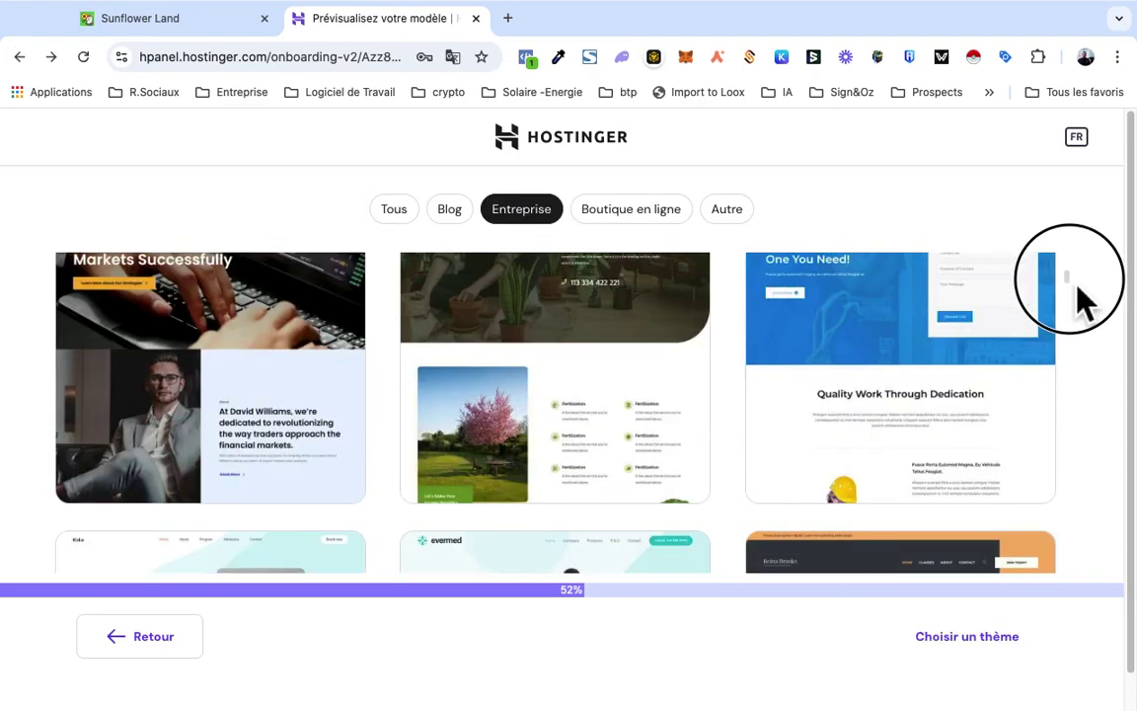
Step: Preview the freelance trader theme near the start of the gallery, examine its page down to the newsletter footer, and use it for the website
{"action": "left_click_drag", "start_coordinate": [1083, 299], "coordinate": [1074, 296]}
{"action": "left_click", "coordinate": [227, 405]}
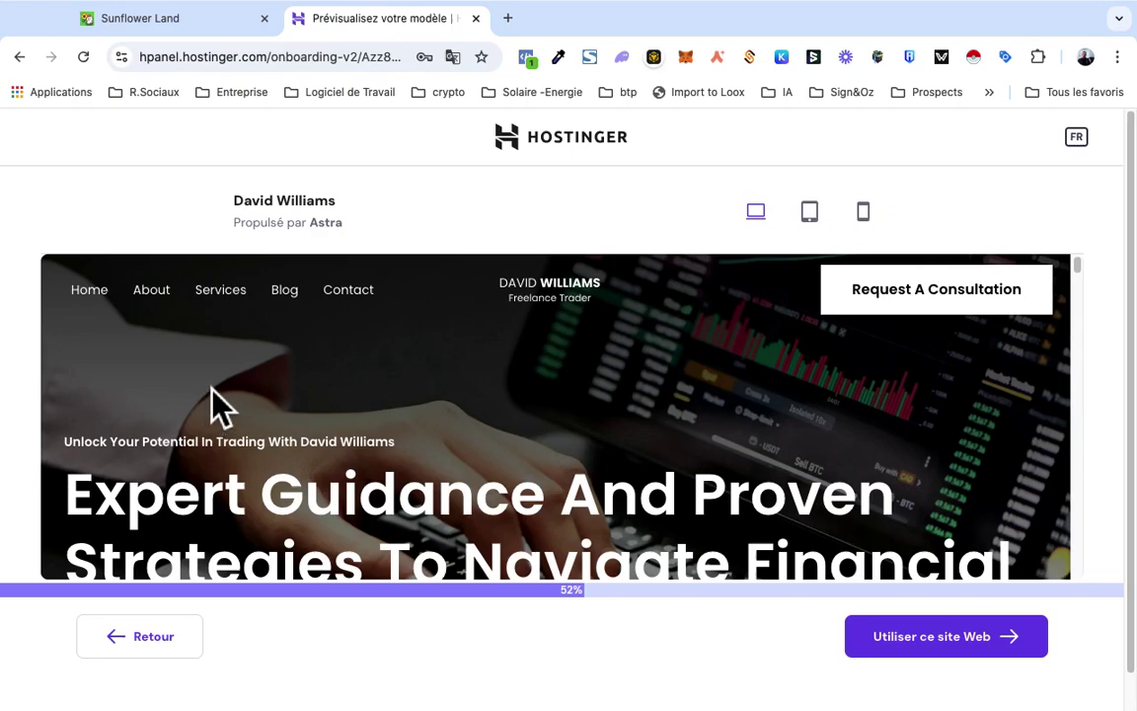
{"action": "left_click_drag", "start_coordinate": [1081, 269], "coordinate": [1101, 410]}
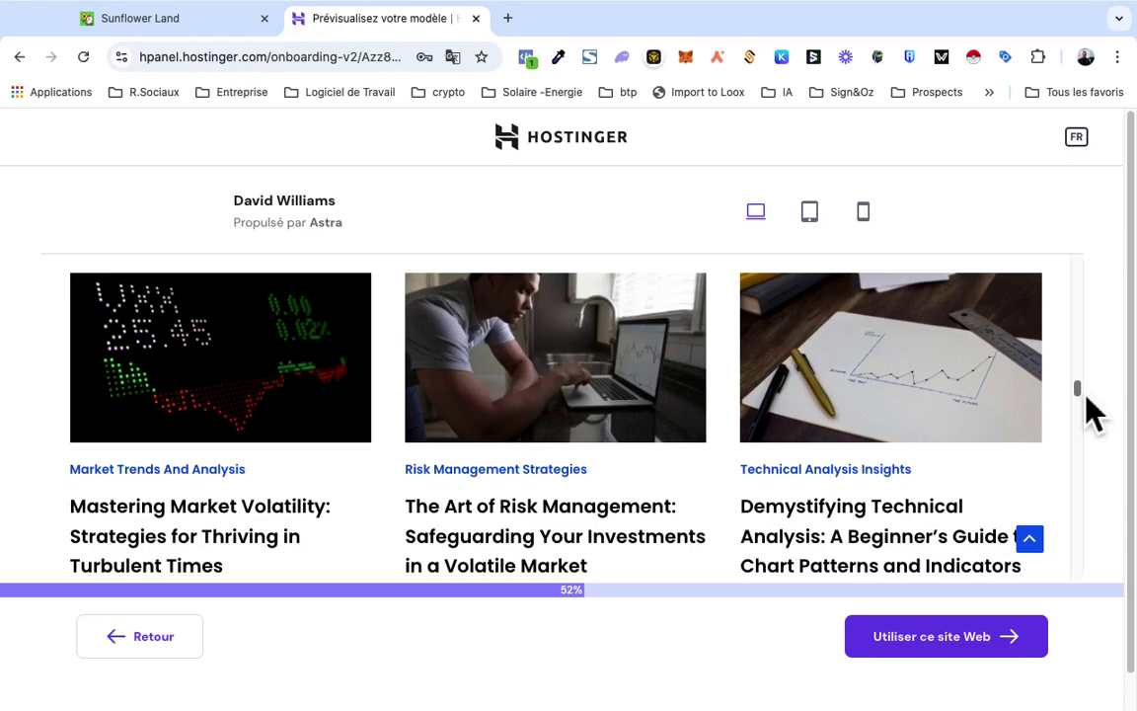
{"action": "left_click_drag", "start_coordinate": [1092, 412], "coordinate": [1085, 544]}
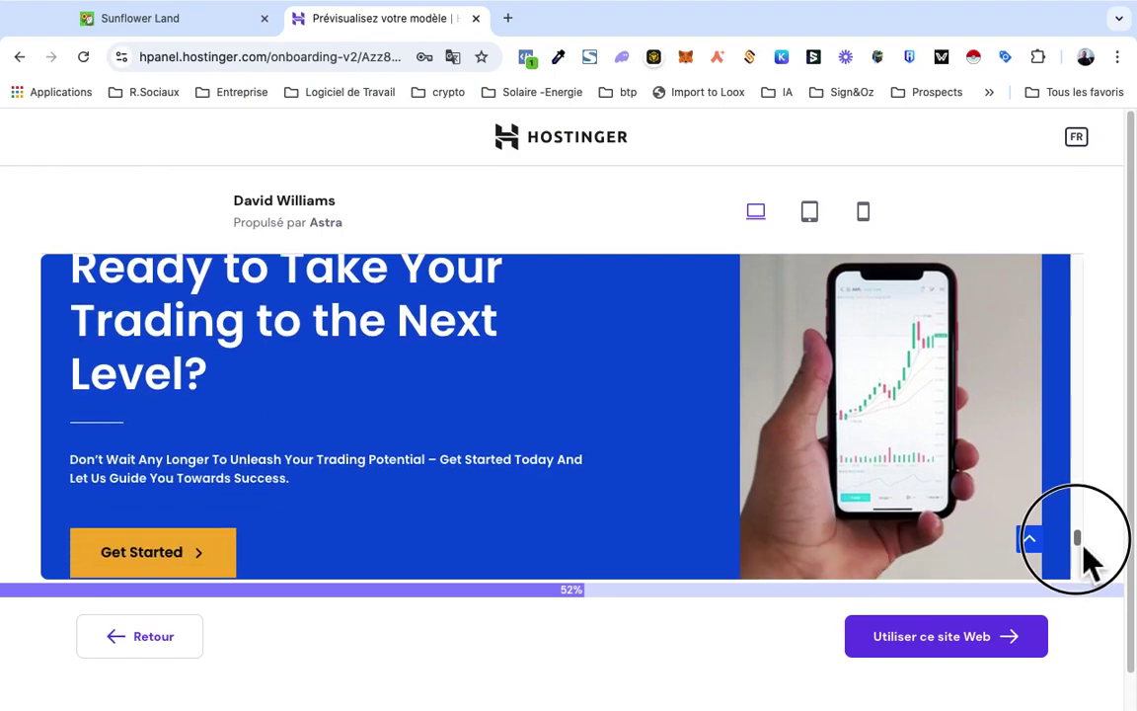
{"action": "left_click_drag", "start_coordinate": [1084, 545], "coordinate": [1088, 580]}
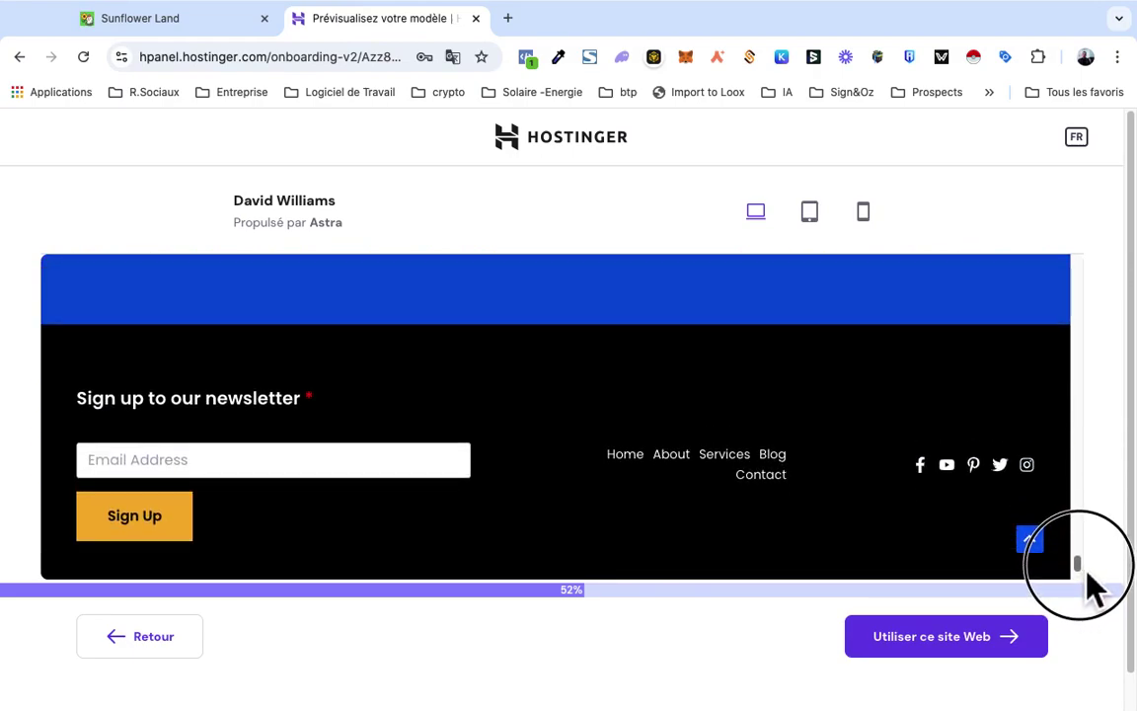
{"action": "left_click_drag", "start_coordinate": [1090, 592], "coordinate": [1082, 268]}
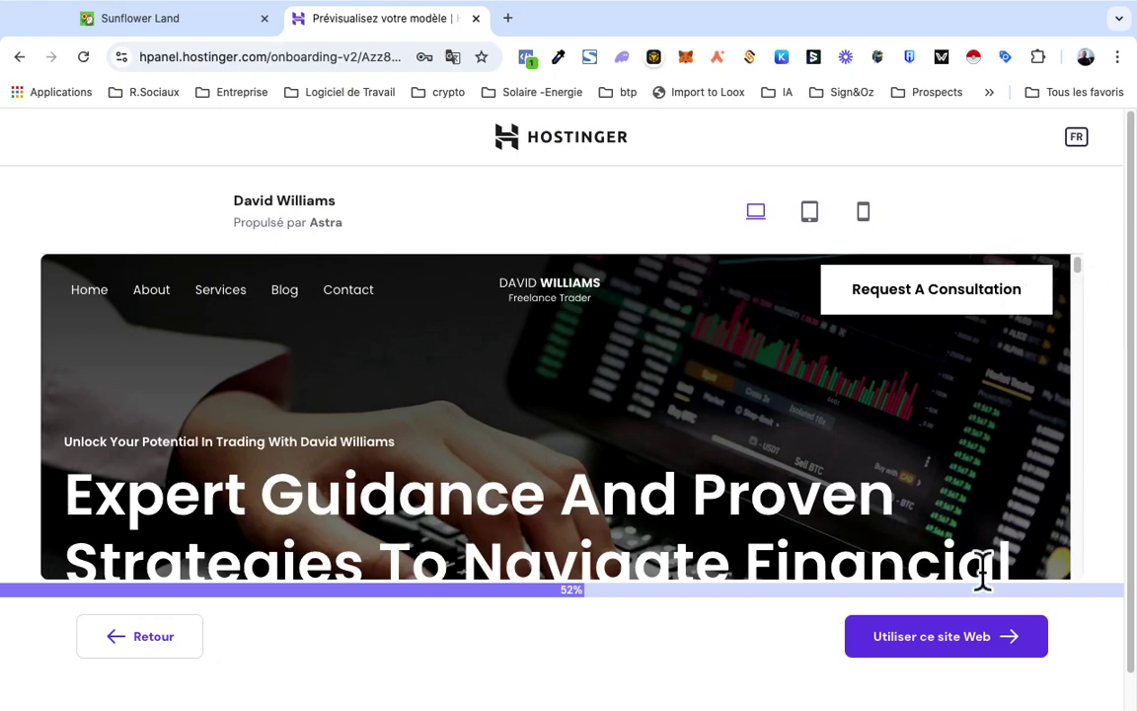
{"action": "left_click", "coordinate": [957, 652]}
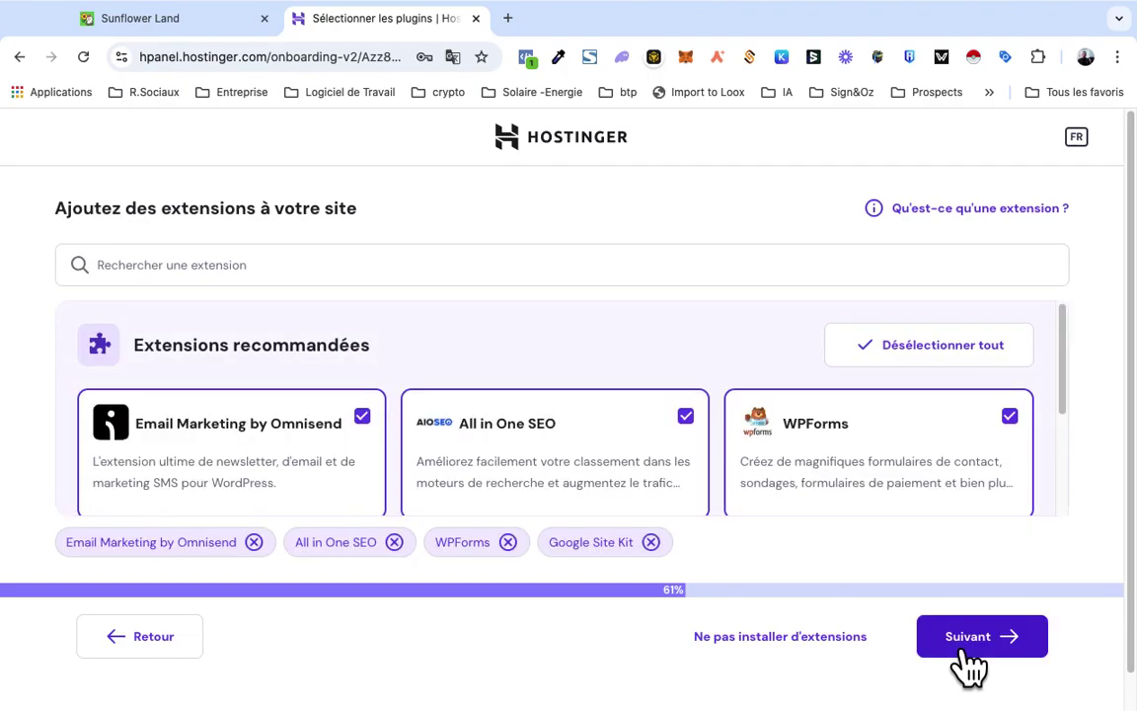
Step: Add MonsterInsights and Akismet to the selected recommended extensions and continue to the domain name choice
{"action": "left_click", "coordinate": [1064, 460]}
{"action": "right_click", "coordinate": [1079, 483]}
{"action": "left_click", "coordinate": [767, 526]}
{"action": "left_click", "coordinate": [1076, 452]}
{"action": "left_click_drag", "start_coordinate": [1073, 450], "coordinate": [1063, 377]}
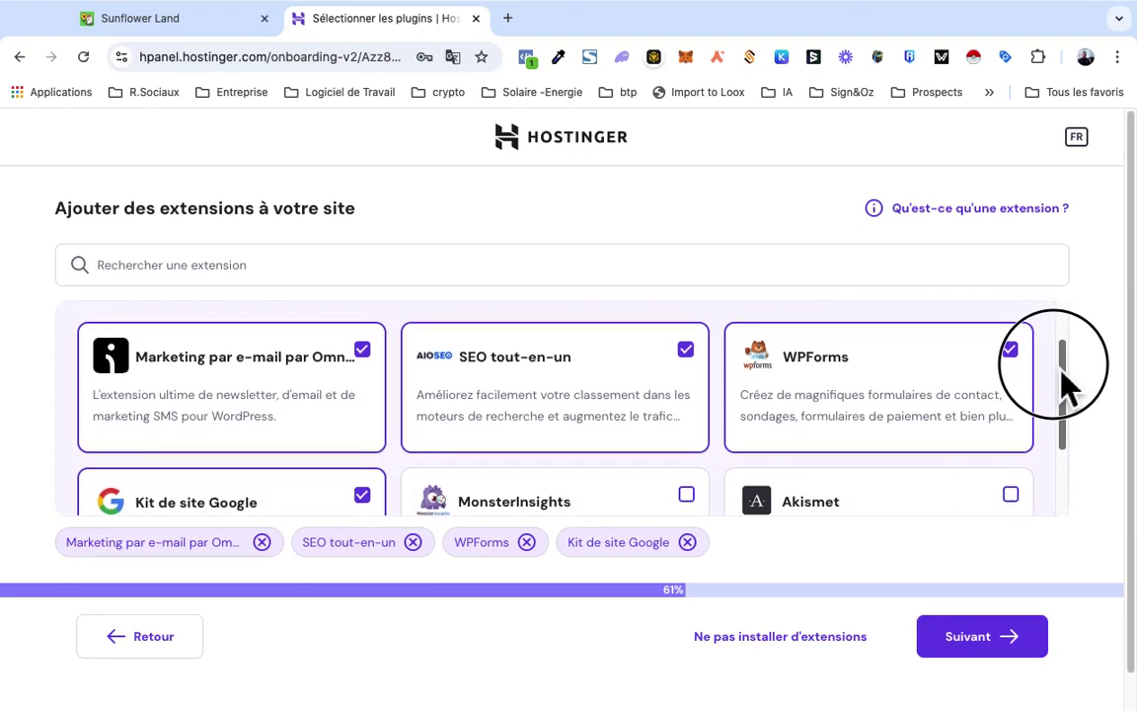
{"action": "left_click_drag", "start_coordinate": [1068, 383], "coordinate": [1082, 462]}
{"action": "left_click", "coordinate": [691, 395]}
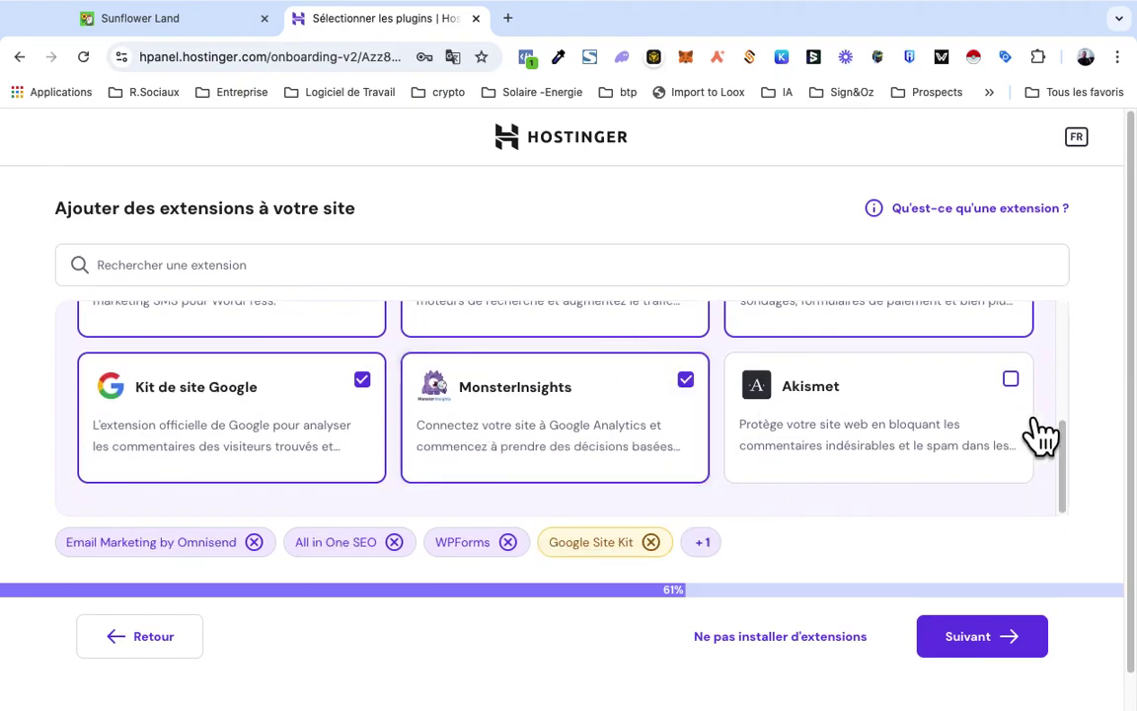
{"action": "left_click", "coordinate": [1066, 481]}
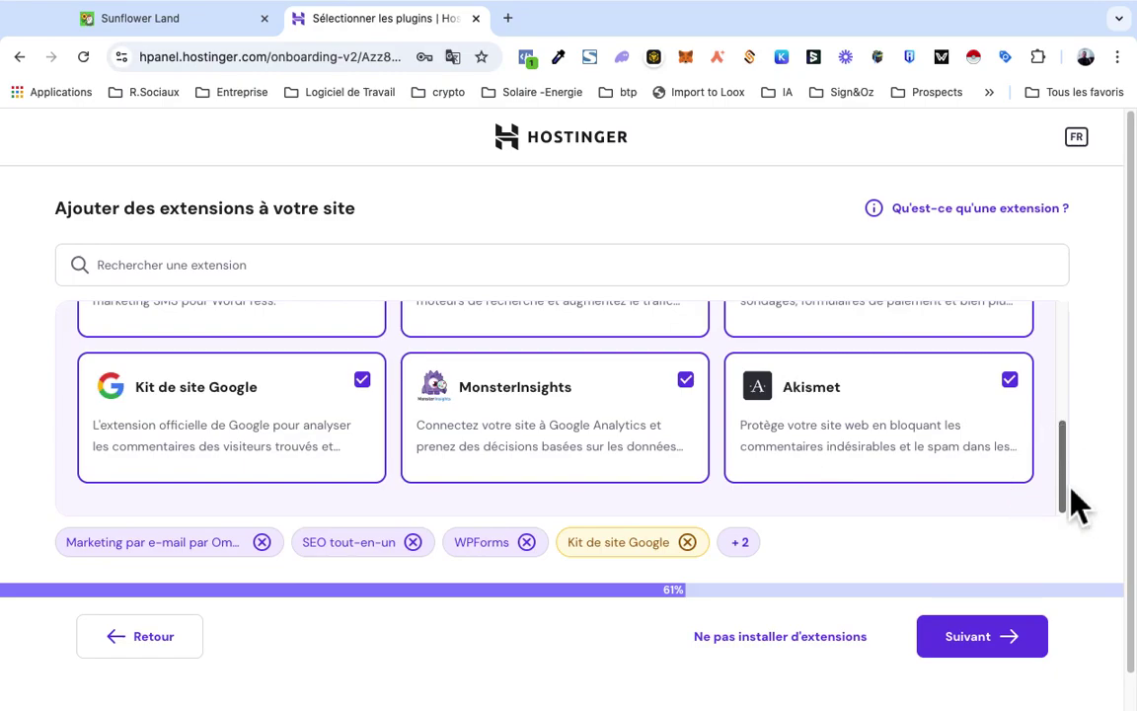
{"action": "left_click_drag", "start_coordinate": [1071, 488], "coordinate": [1069, 523]}
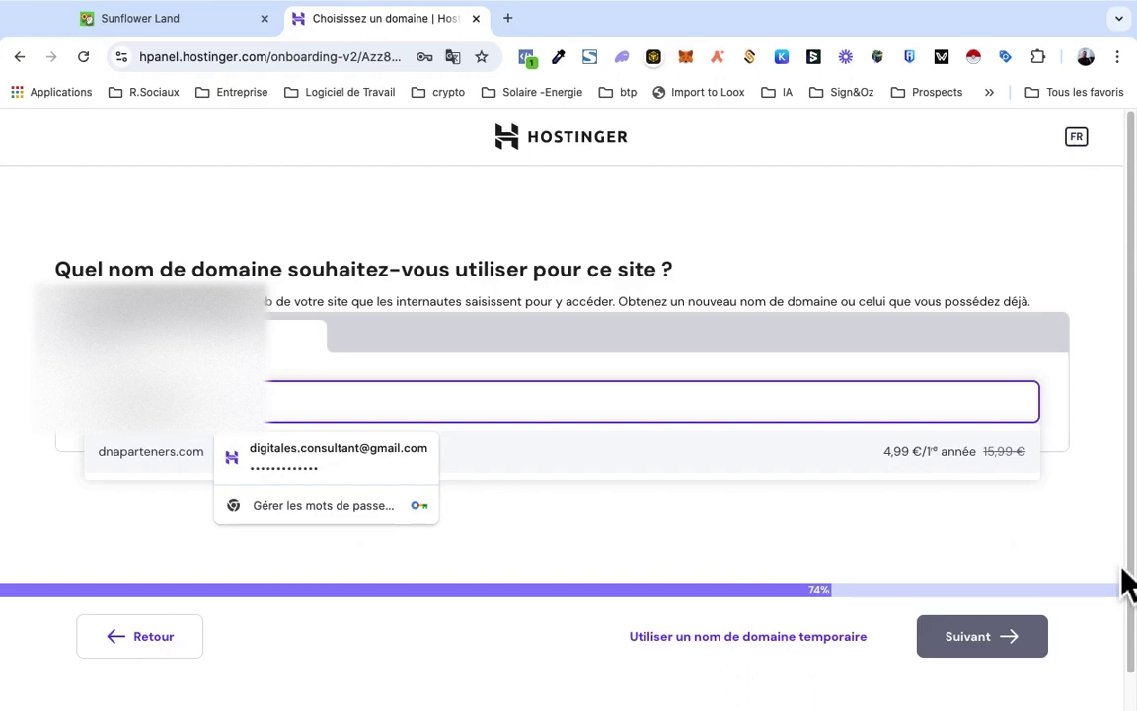
Step: Dismiss the browser's offer to update the saved password and select dnaparteners.com from the domain suggestions
{"action": "left_click", "coordinate": [693, 487]}
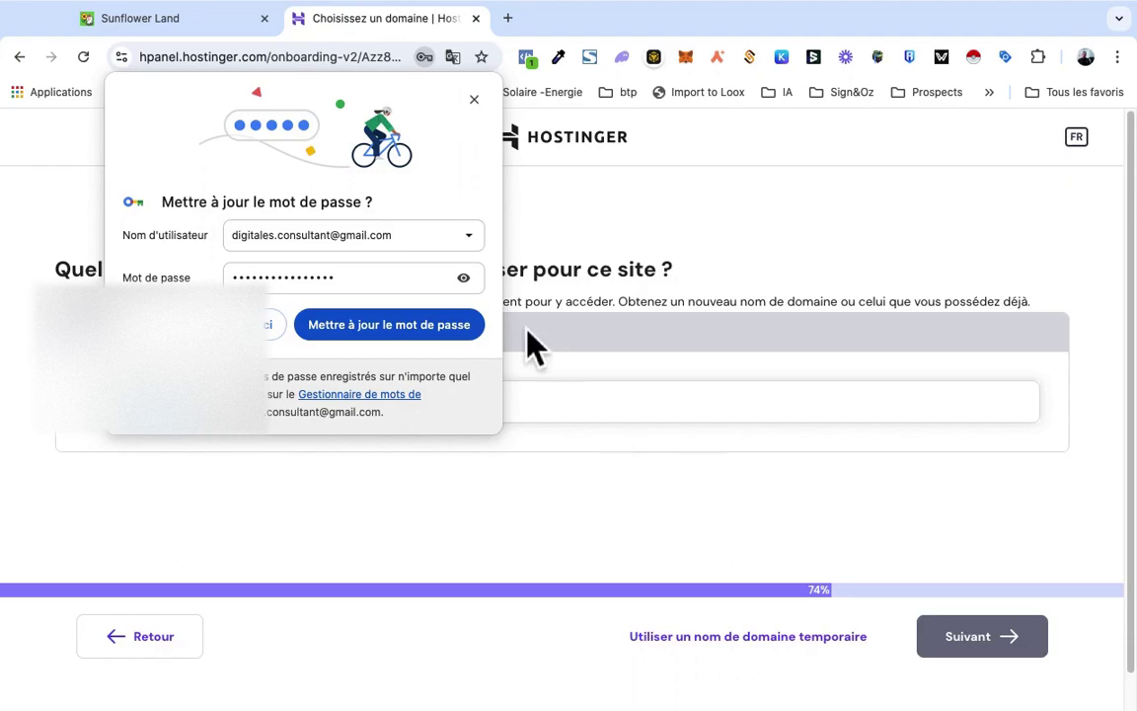
{"action": "left_click", "coordinate": [473, 98]}
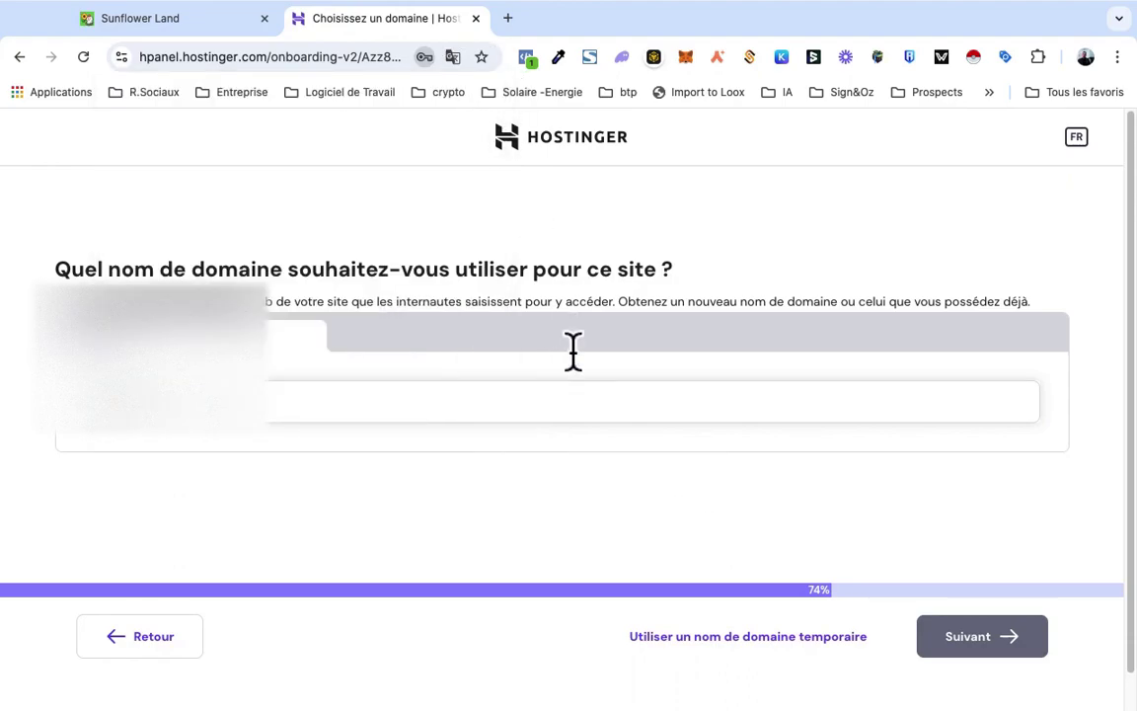
{"action": "left_click", "coordinate": [240, 399]}
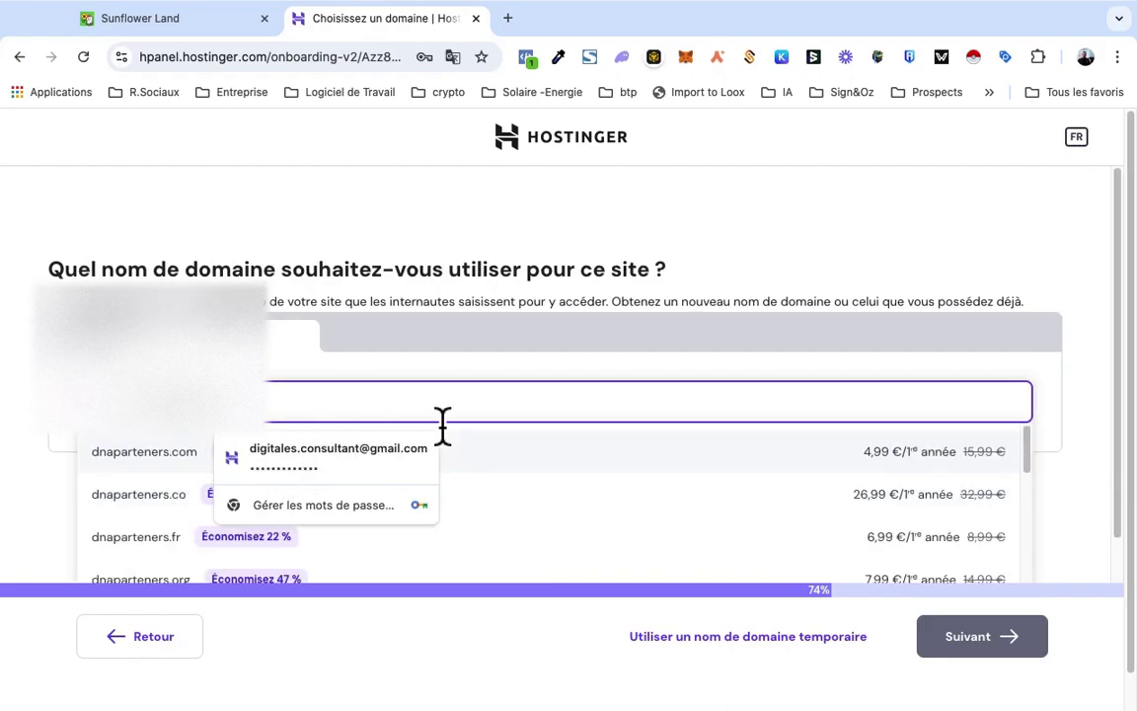
{"action": "left_click", "coordinate": [126, 464]}
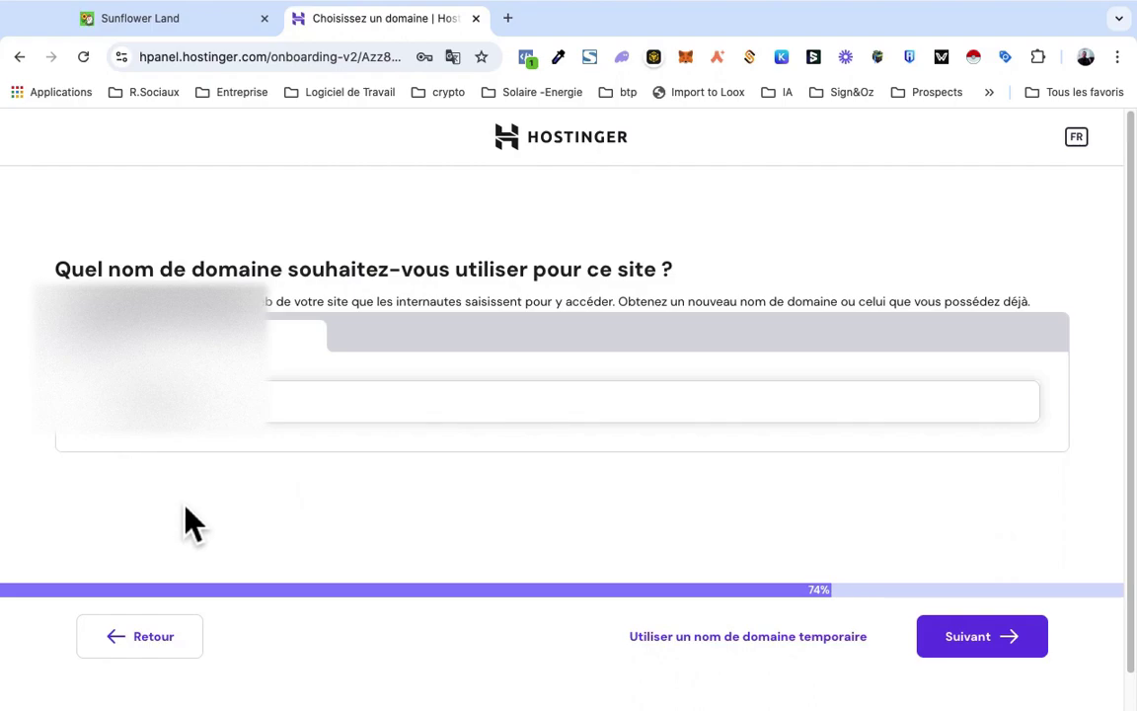
Step: Re-enter the ending of the domain name, select dnaparteners.com from the suggestions, and continue to its billing period
{"action": "left_click", "coordinate": [311, 419]}
{"action": "key", "text": "BackSpace"}
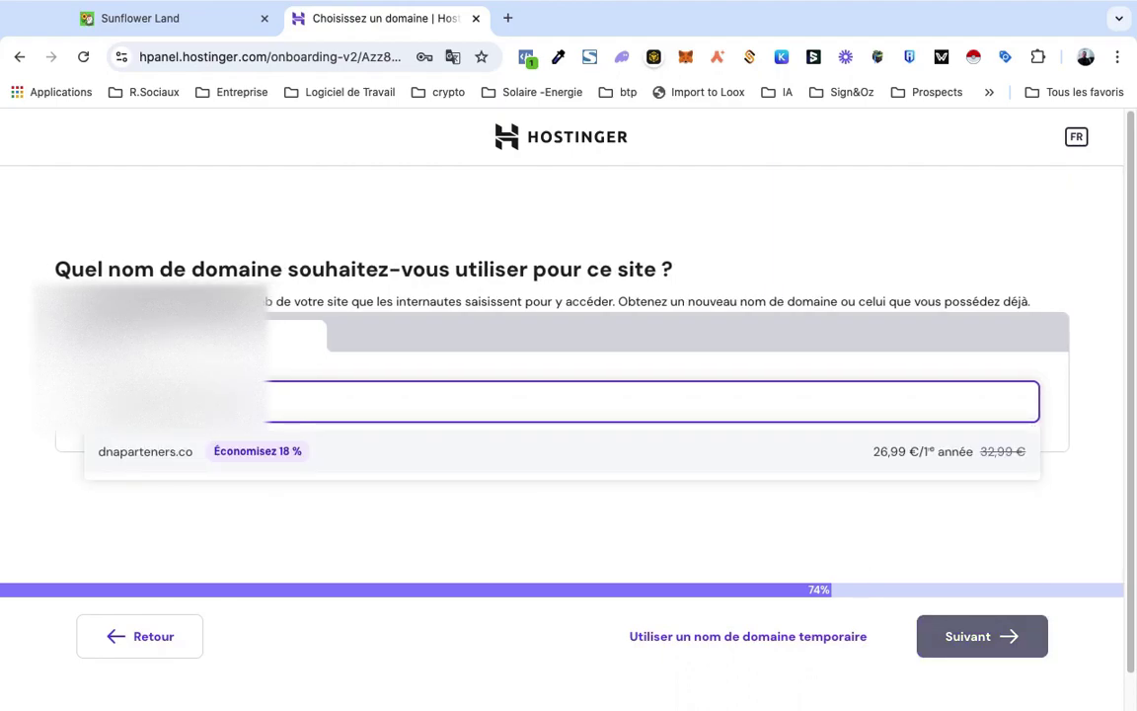
{"action": "type", "text": "m"}
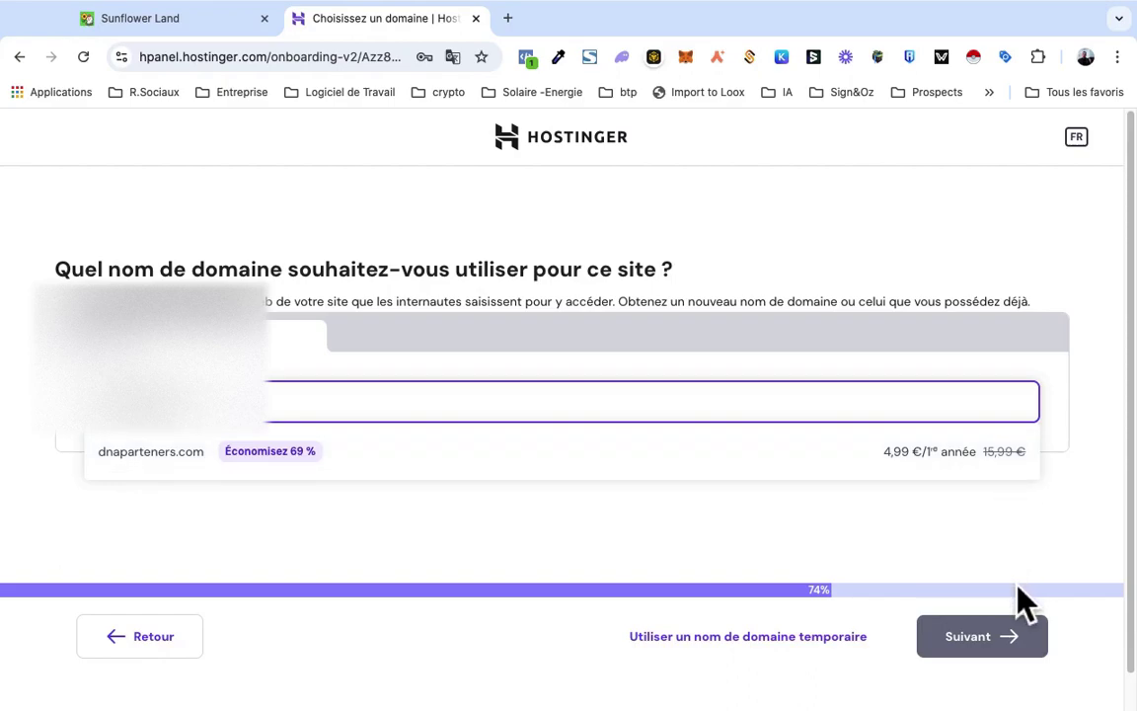
{"action": "left_click", "coordinate": [197, 471]}
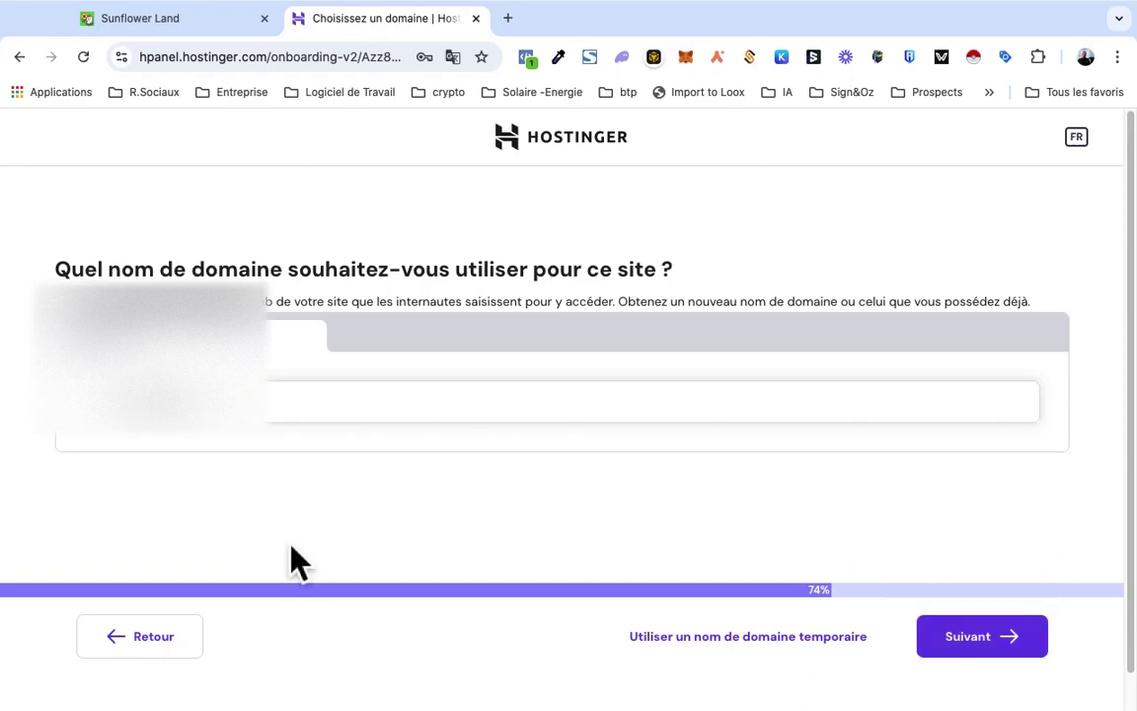
{"action": "left_click", "coordinate": [982, 644]}
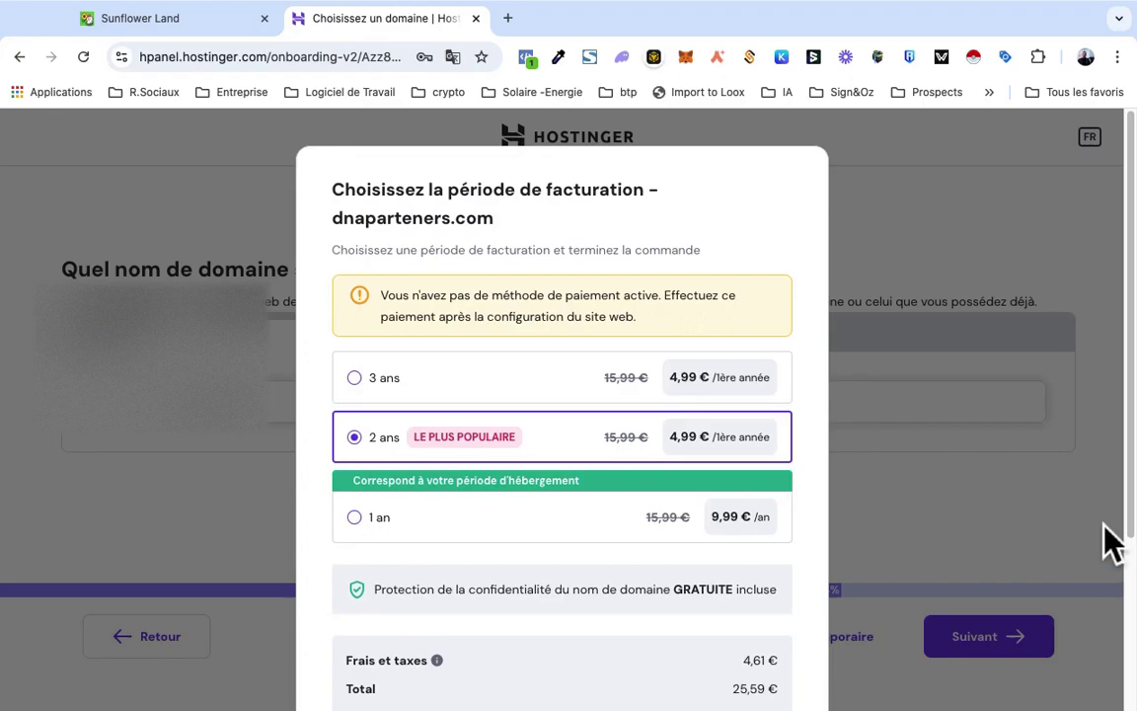
Step: Review the billing options and order summary for dnaparteners.com and choose the 1 an period
{"action": "scroll", "coordinate": [1119, 425], "scroll_direction": "down", "scroll_amount": 3}
{"action": "scroll", "coordinate": [1119, 449], "scroll_direction": "down", "scroll_amount": 1}
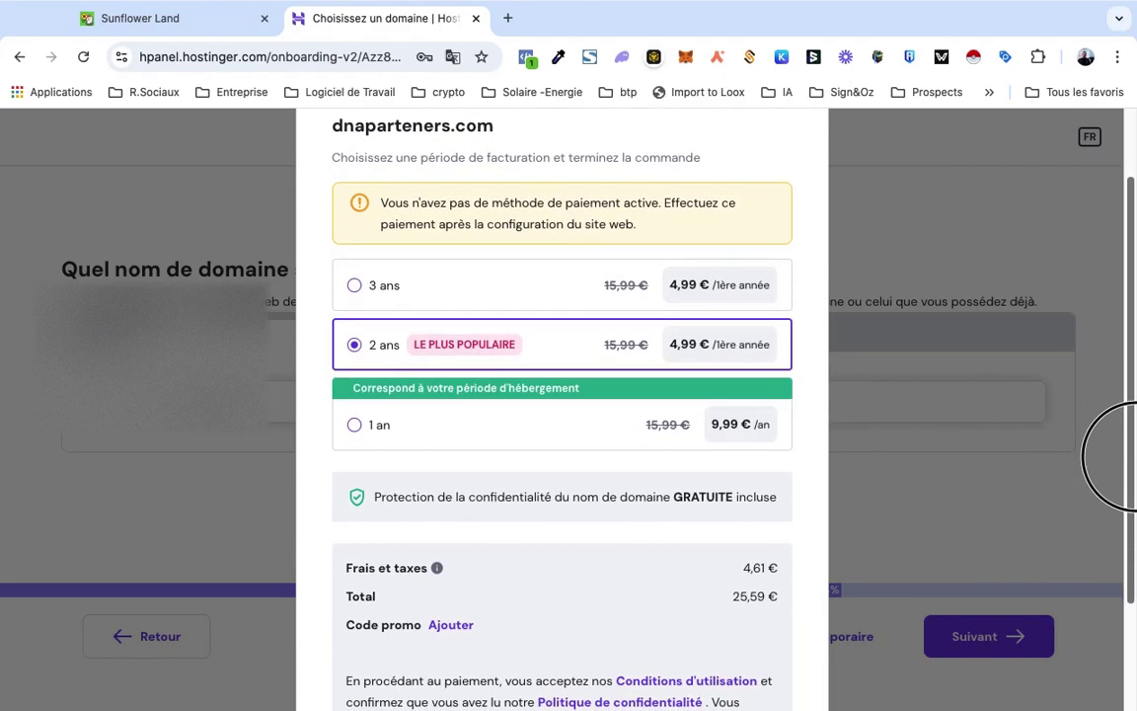
{"action": "scroll", "coordinate": [1113, 456], "scroll_direction": "down", "scroll_amount": 5}
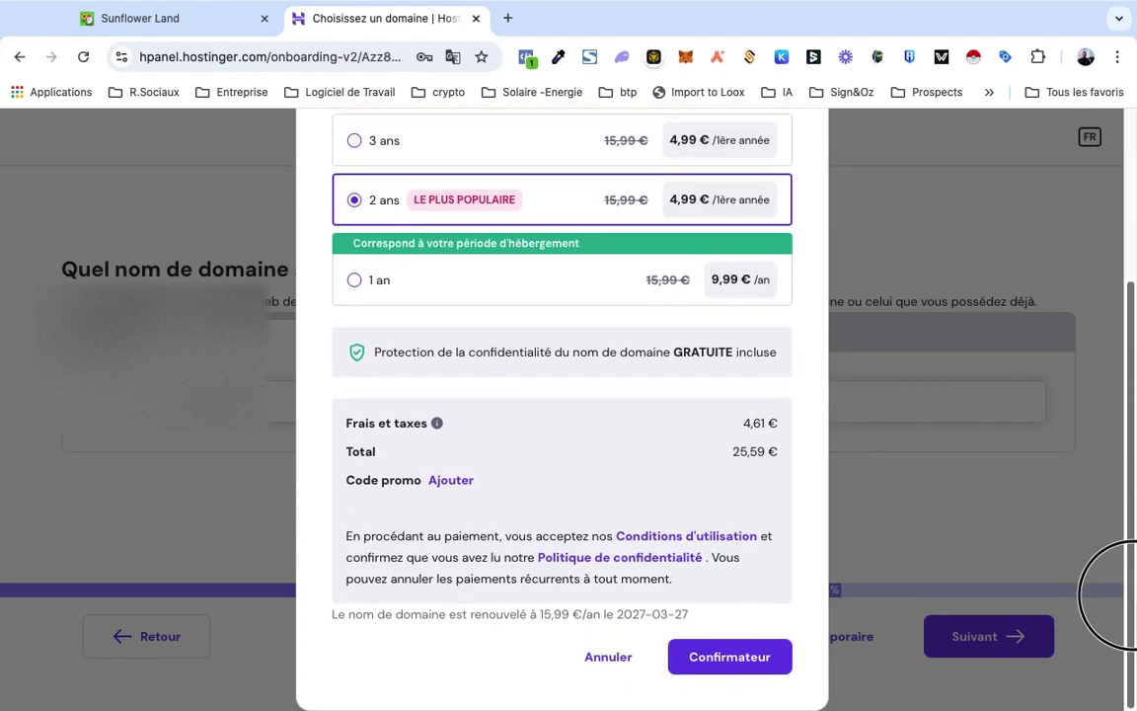
{"action": "scroll", "coordinate": [1110, 596], "scroll_direction": "up", "scroll_amount": 4}
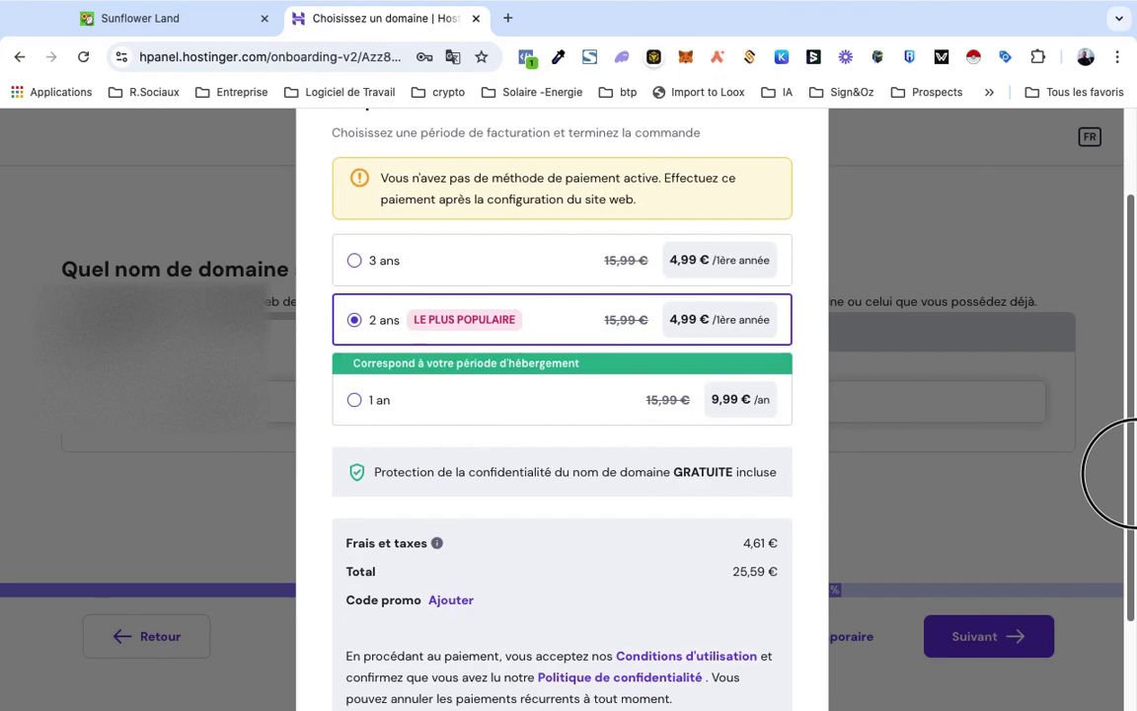
{"action": "left_click", "coordinate": [374, 418]}
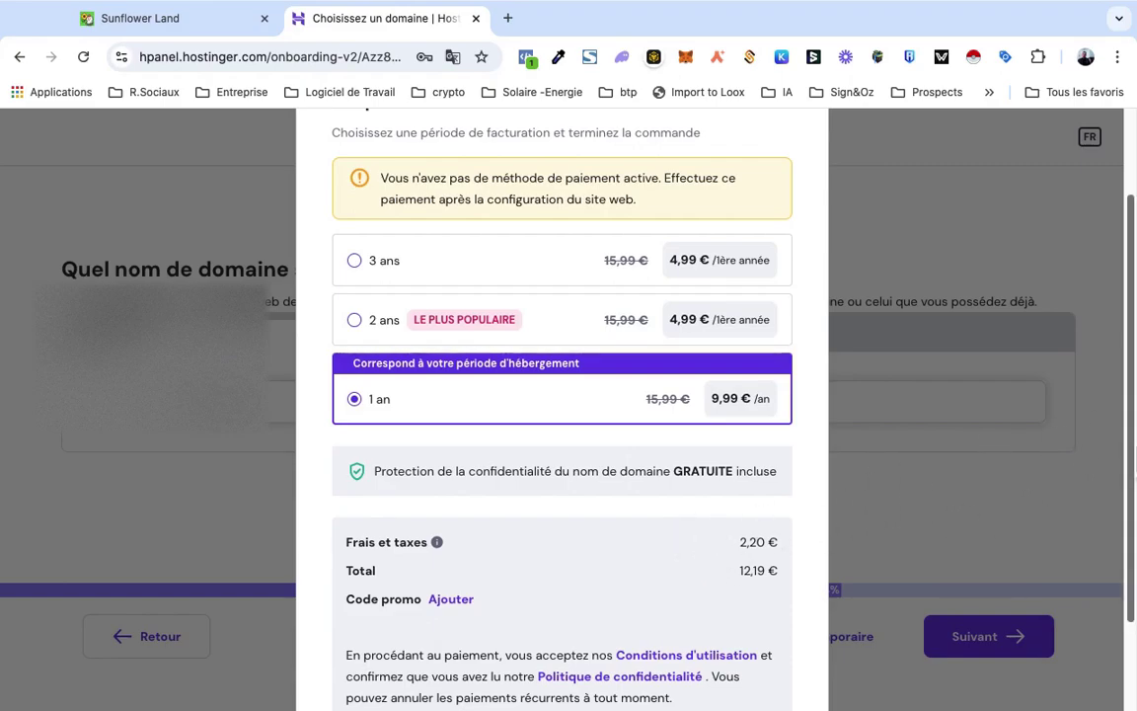
Step: Switch the domain's billing period to 2 ans to compare the order summary, and return it to 1 an
{"action": "scroll", "coordinate": [1109, 520], "scroll_direction": "down", "scroll_amount": 3}
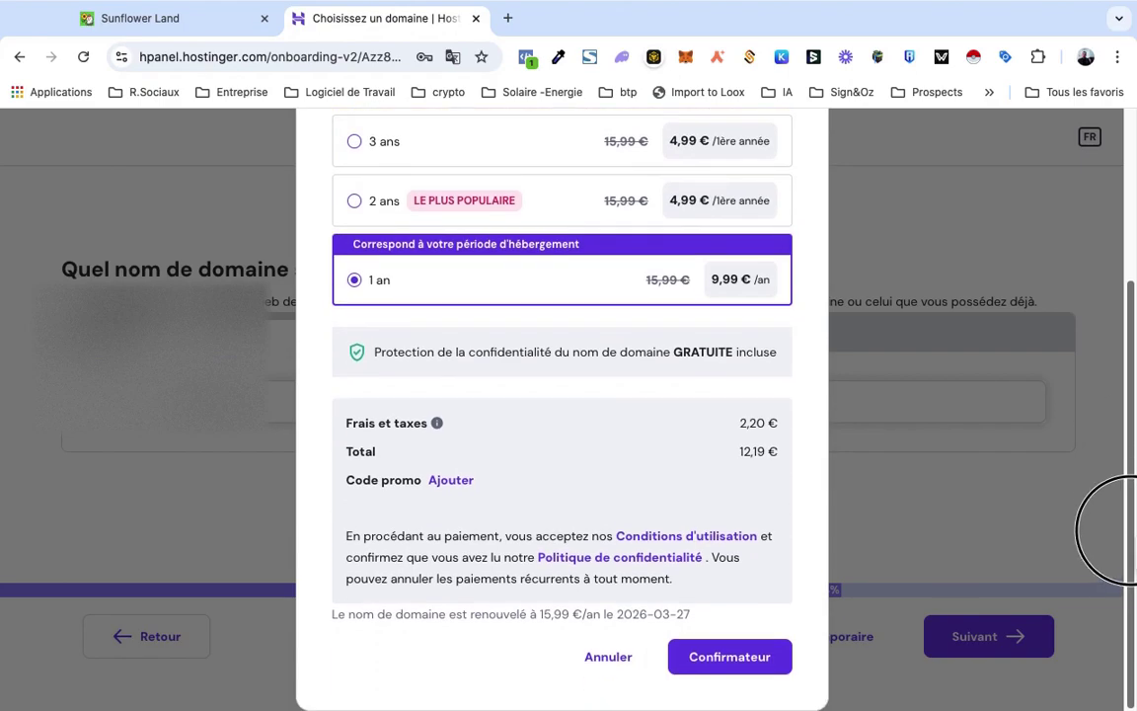
{"action": "scroll", "coordinate": [1111, 508], "scroll_direction": "up", "scroll_amount": 1}
{"action": "scroll", "coordinate": [1109, 498], "scroll_direction": "up", "scroll_amount": 1}
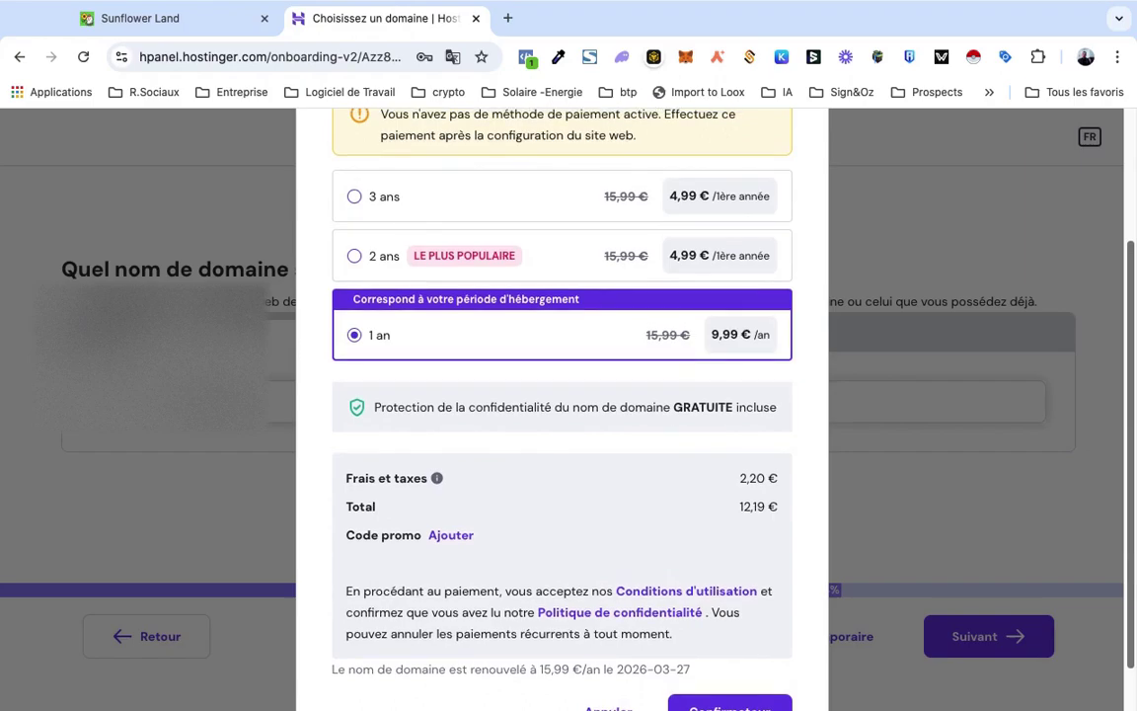
{"action": "left_click", "coordinate": [440, 271]}
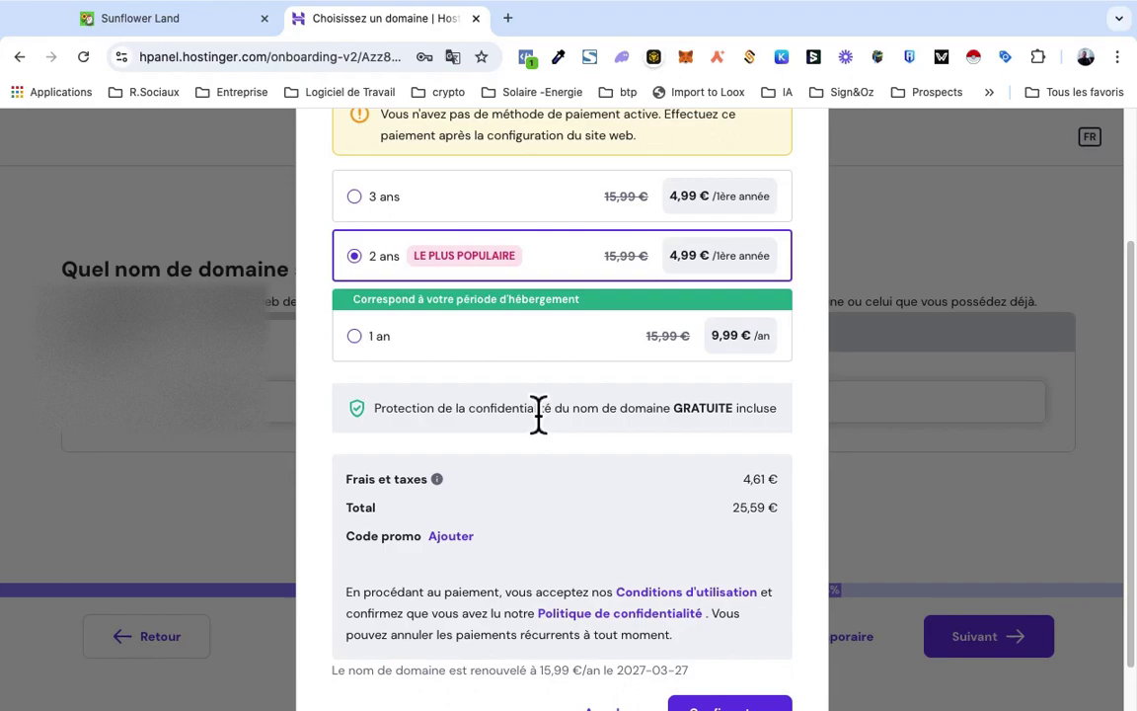
{"action": "left_click", "coordinate": [381, 354]}
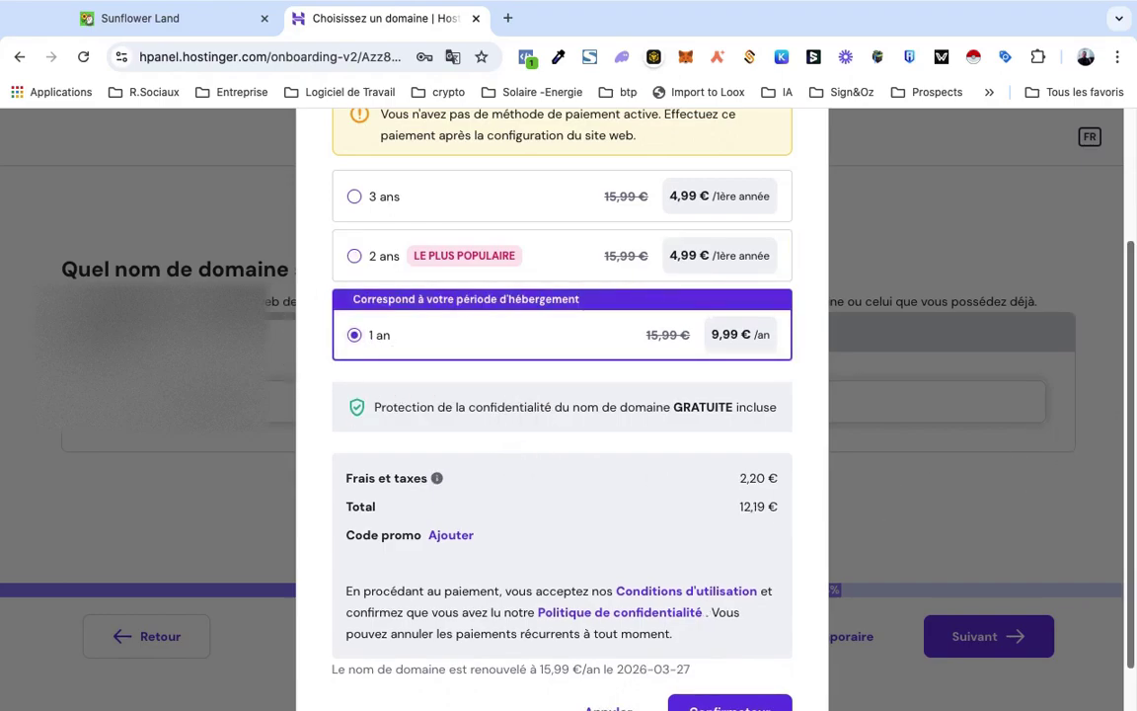
Step: Confirm the 1 an order for dnaparteners.com and start the WordPress installation with France as the target country
{"action": "scroll", "coordinate": [1114, 375], "scroll_direction": "down", "scroll_amount": 1}
{"action": "scroll", "coordinate": [1116, 378], "scroll_direction": "down", "scroll_amount": 2}
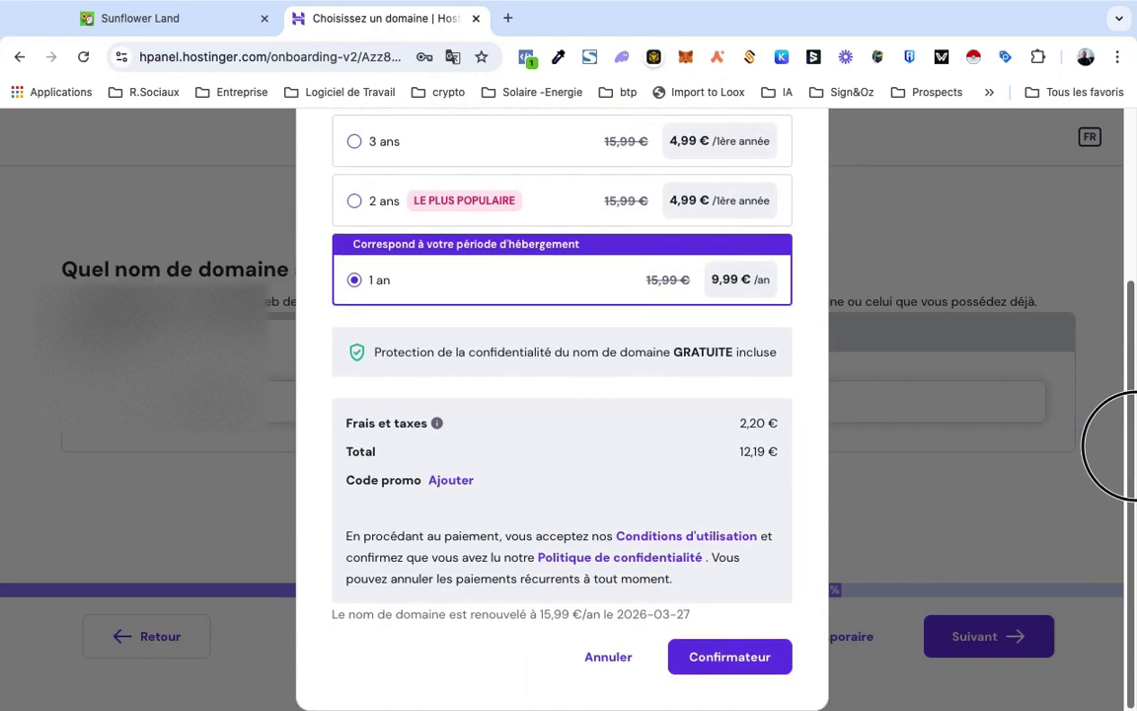
{"action": "scroll", "coordinate": [1115, 296], "scroll_direction": "up", "scroll_amount": 4}
{"action": "scroll", "coordinate": [1115, 445], "scroll_direction": "down", "scroll_amount": 4}
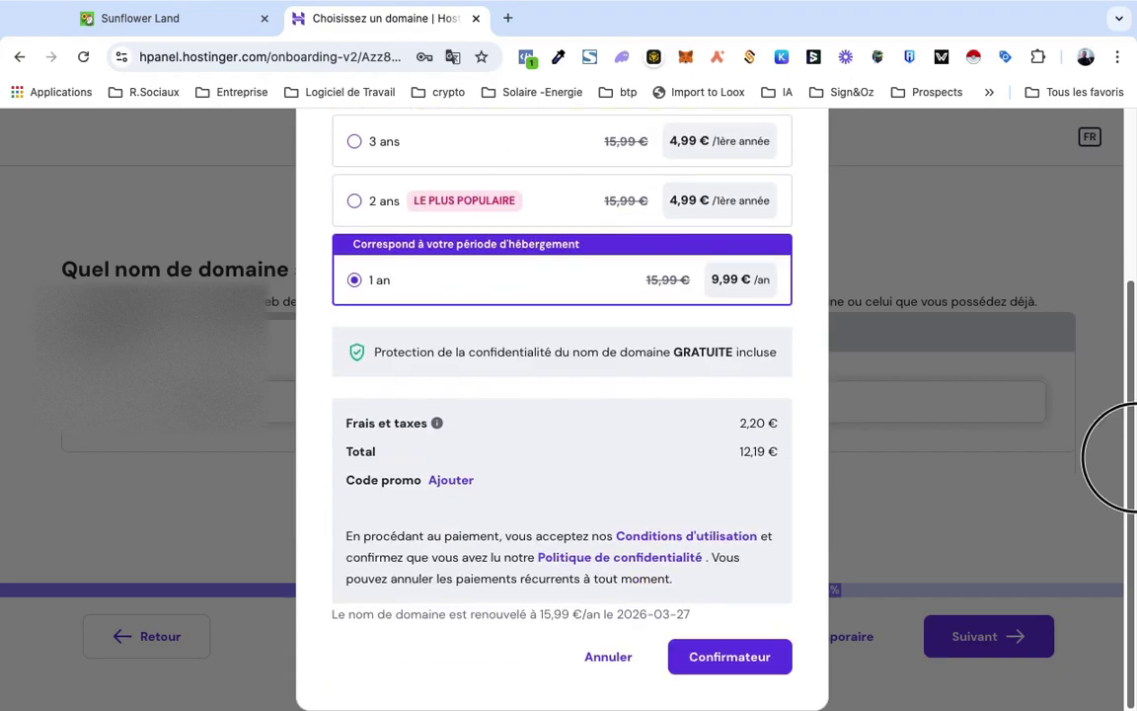
{"action": "left_click", "coordinate": [720, 663]}
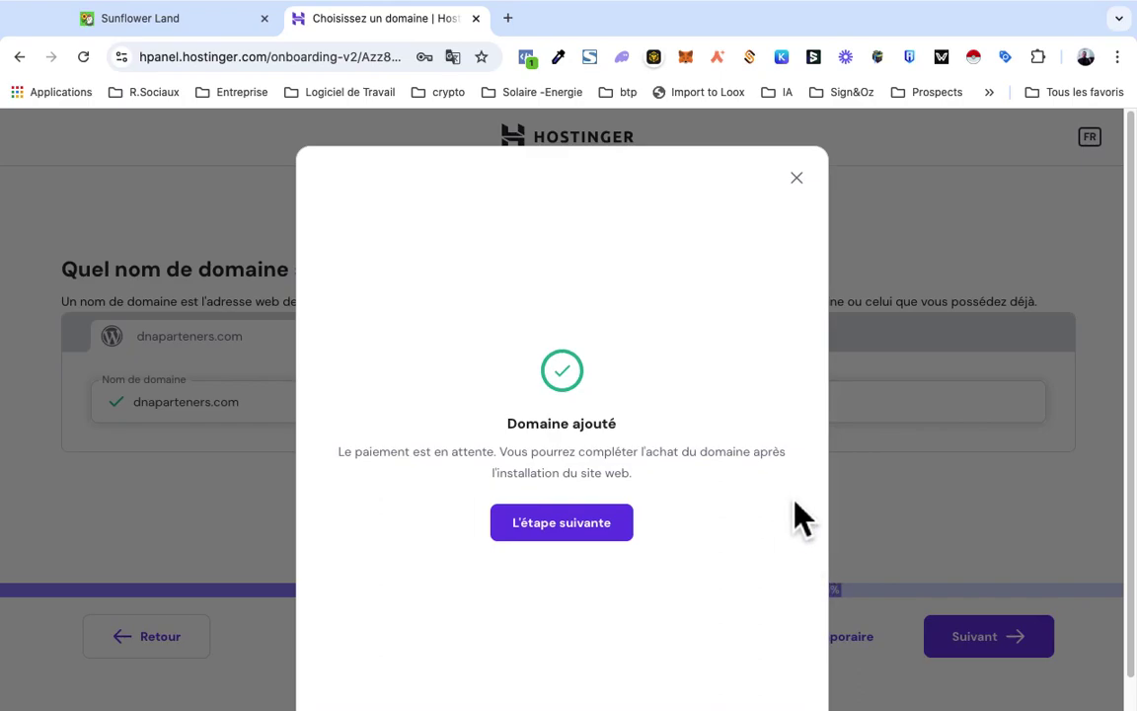
{"action": "left_click", "coordinate": [596, 532]}
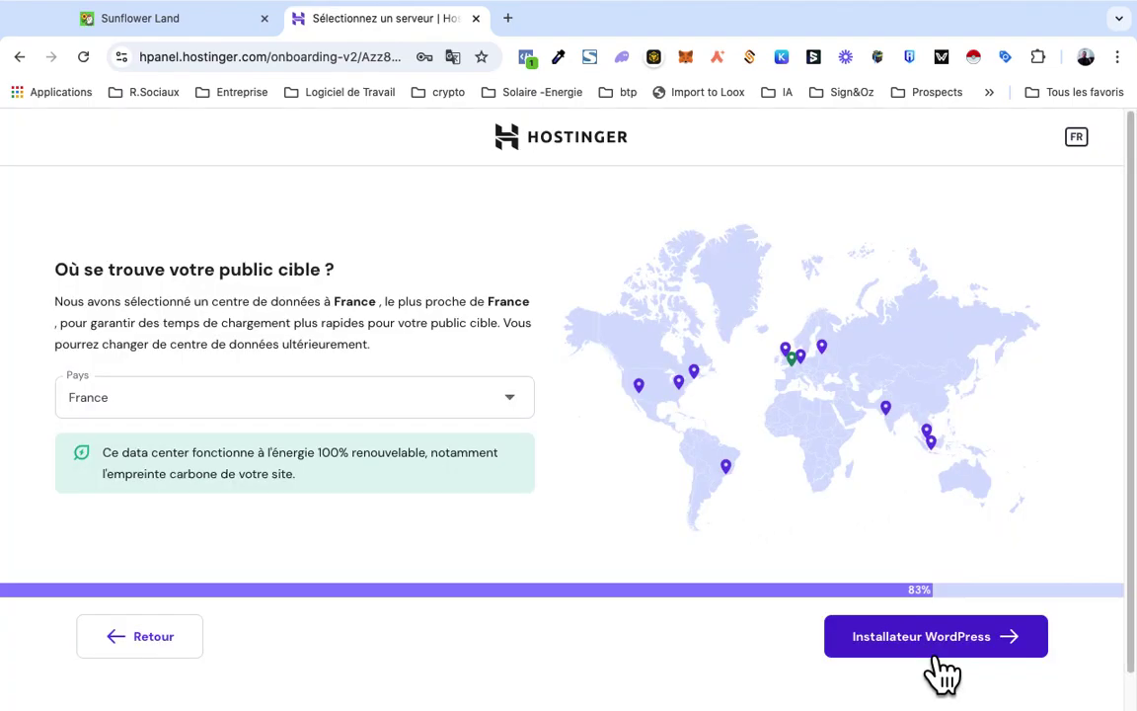
{"action": "left_click", "coordinate": [933, 652]}
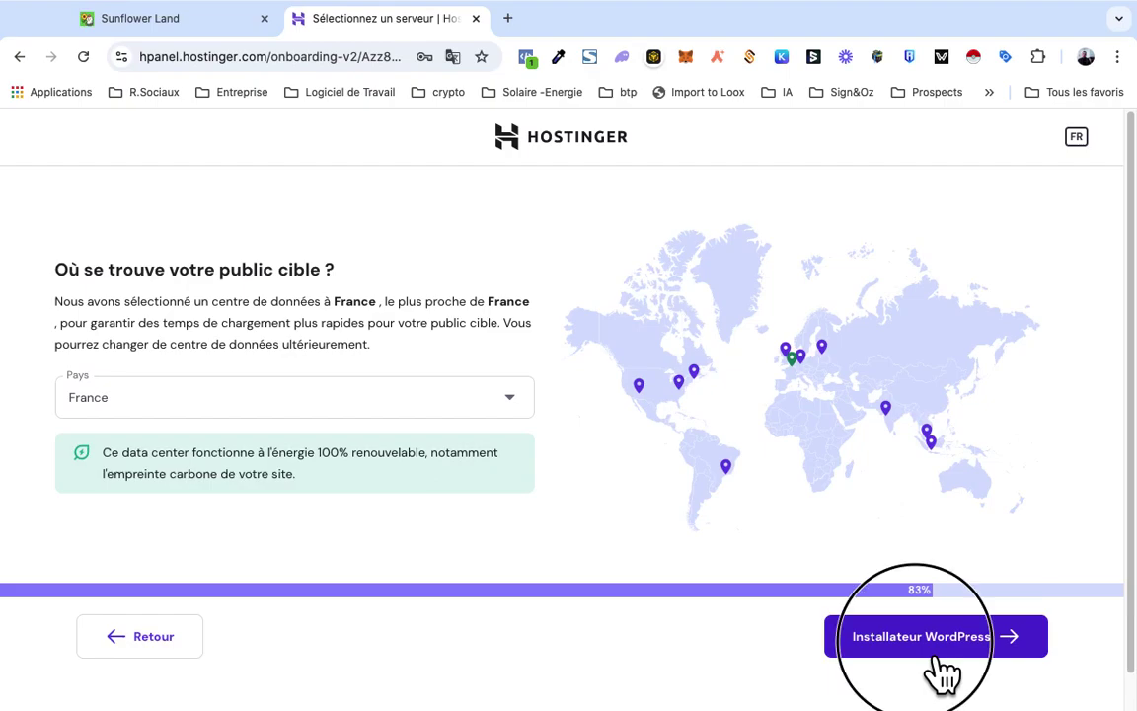
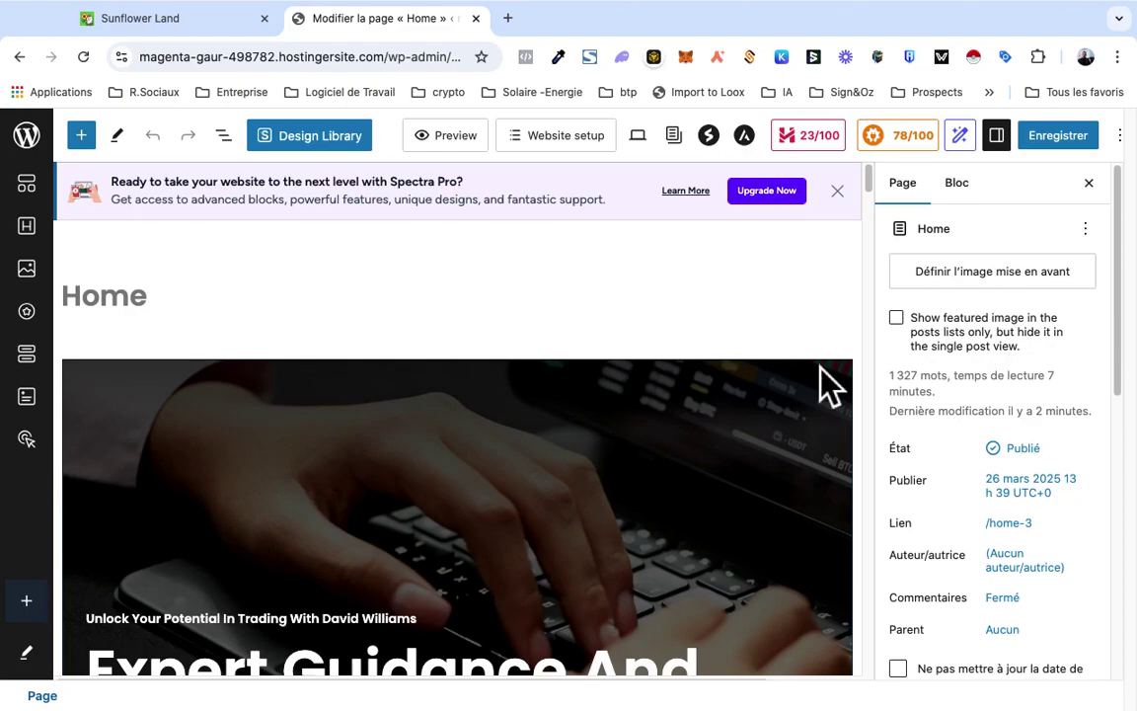
Step: Look over the Home page in the editor, save it, and return to the WordPress dashboard
{"action": "left_click_drag", "start_coordinate": [876, 193], "coordinate": [874, 364]}
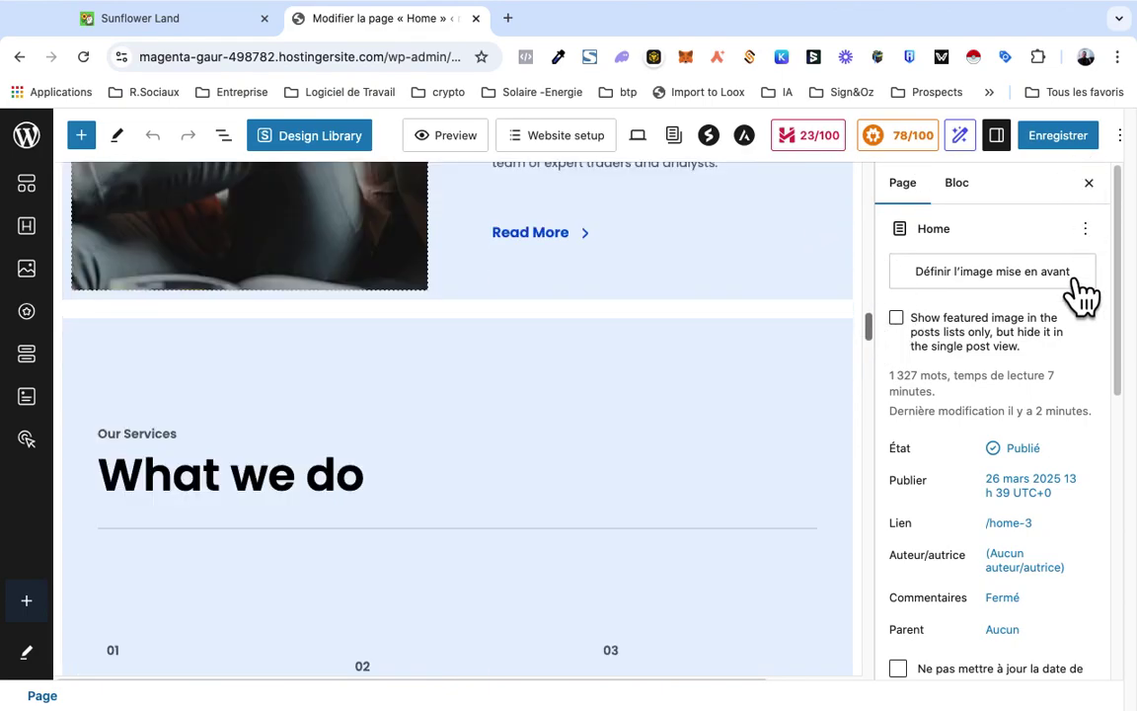
{"action": "key", "text": "ctrl+s"}
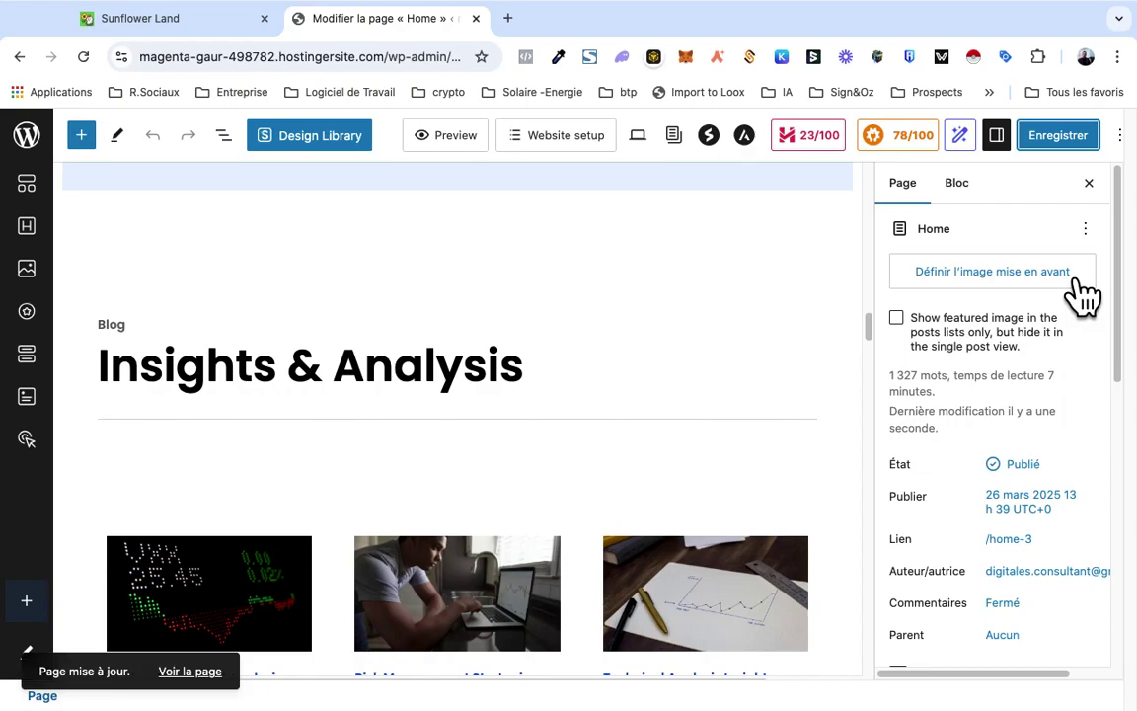
{"action": "left_click", "coordinate": [49, 161]}
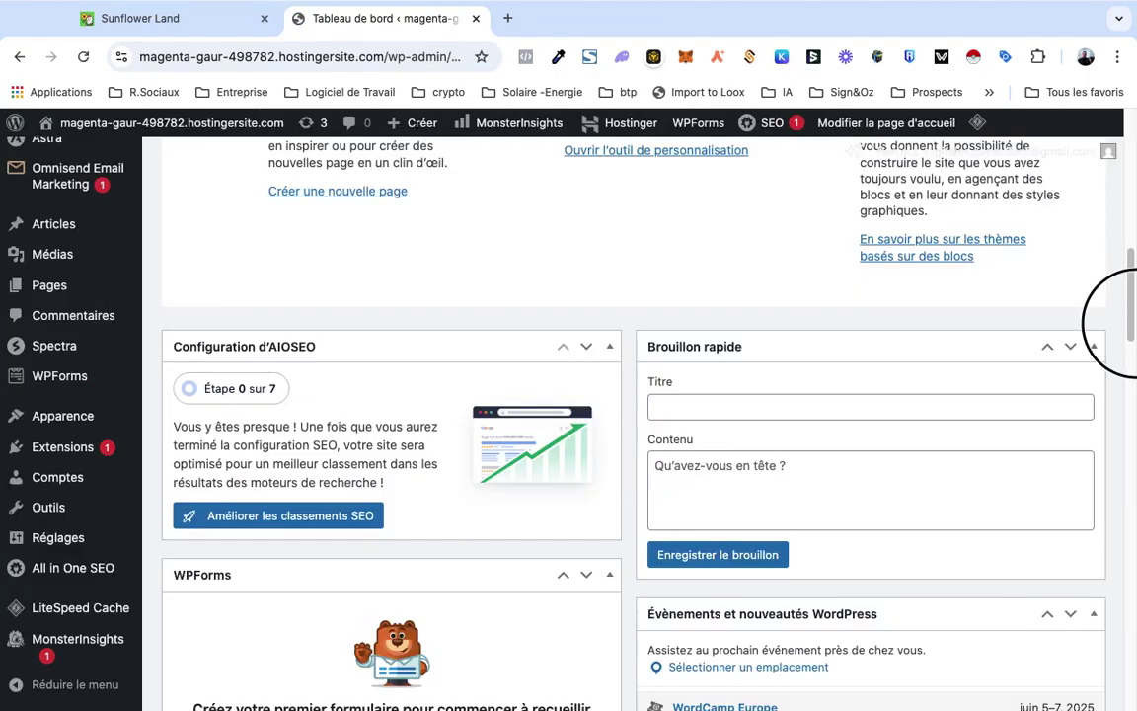
Step: Look through the dashboard widgets and collapse the Actualités SEO box
{"action": "left_click_drag", "start_coordinate": [1135, 323], "coordinate": [1133, 666]}
{"action": "left_click", "coordinate": [609, 307]}
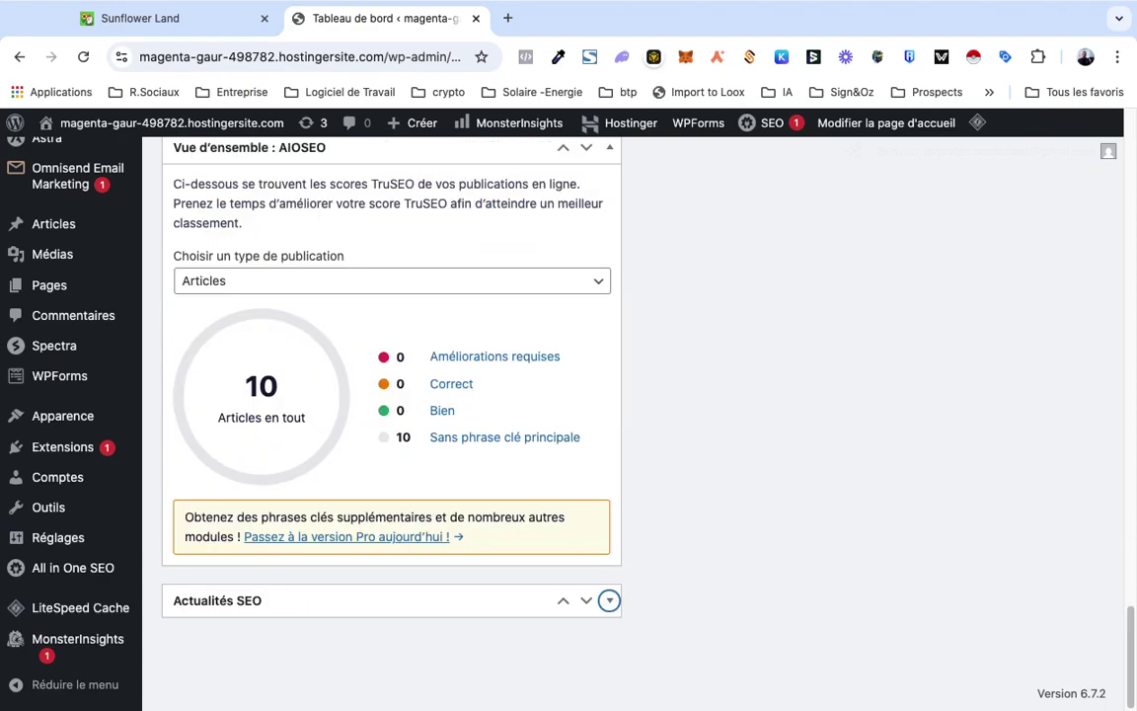
{"action": "left_click_drag", "start_coordinate": [1124, 602], "coordinate": [1130, 215]}
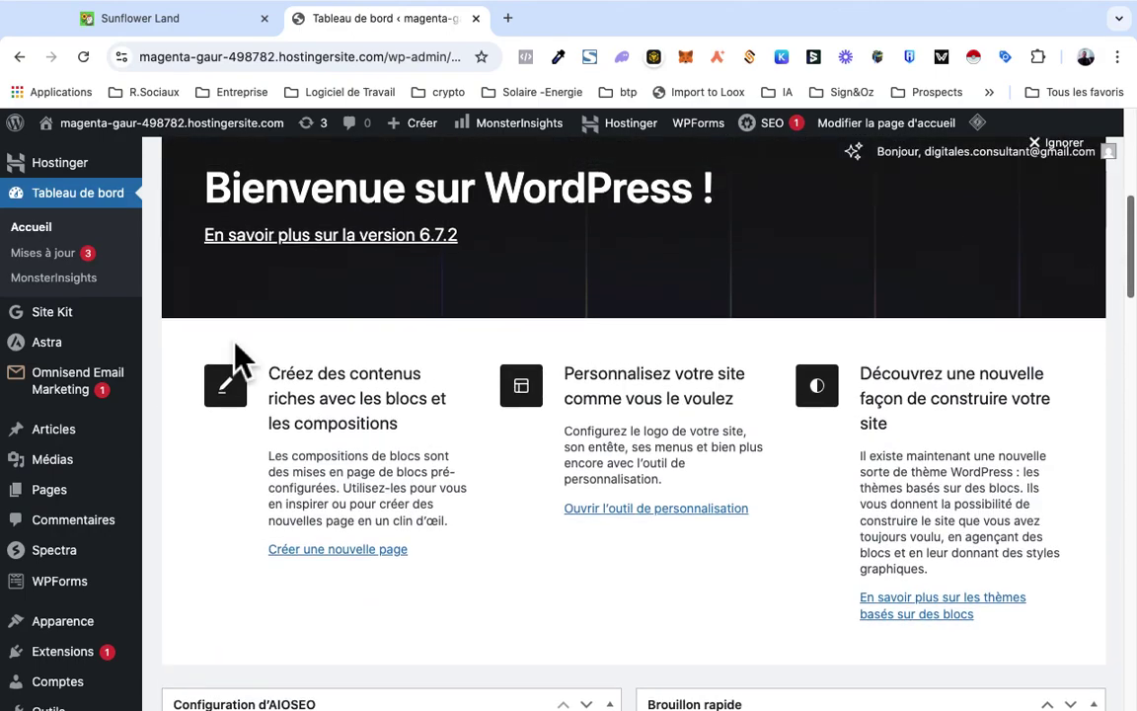
Step: Open the Site Kit dashboard and enable connecting Google Analytics as part of its setup
{"action": "mouse_move", "coordinate": [67, 331]}
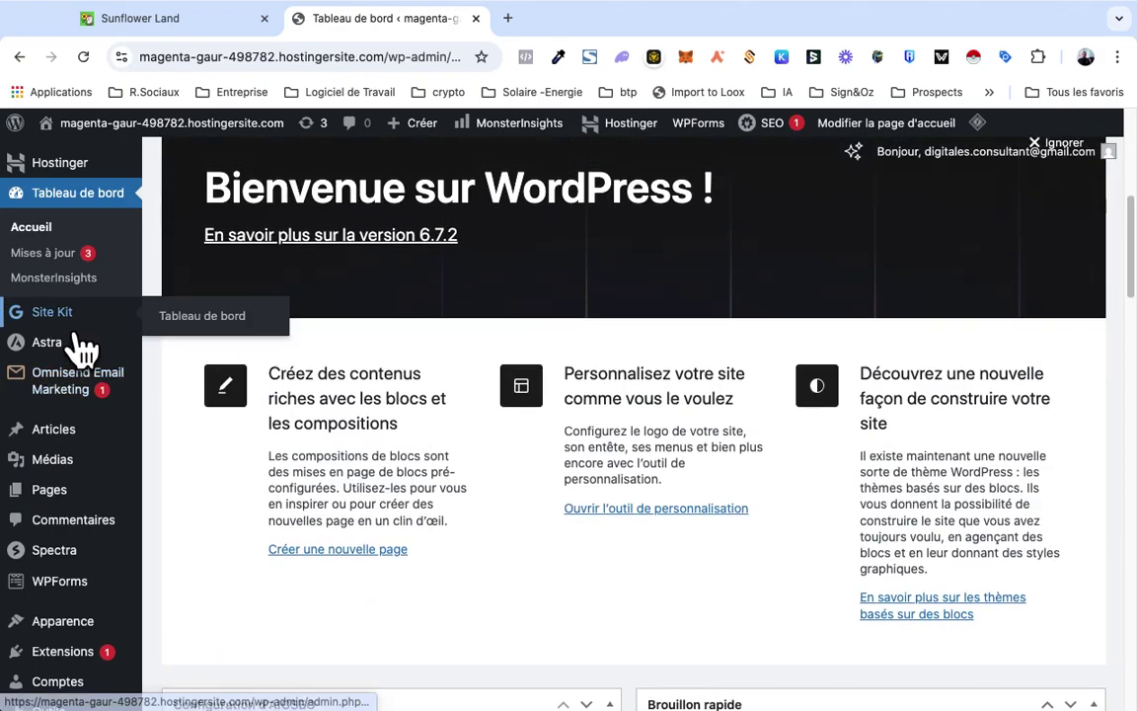
{"action": "left_click", "coordinate": [195, 336]}
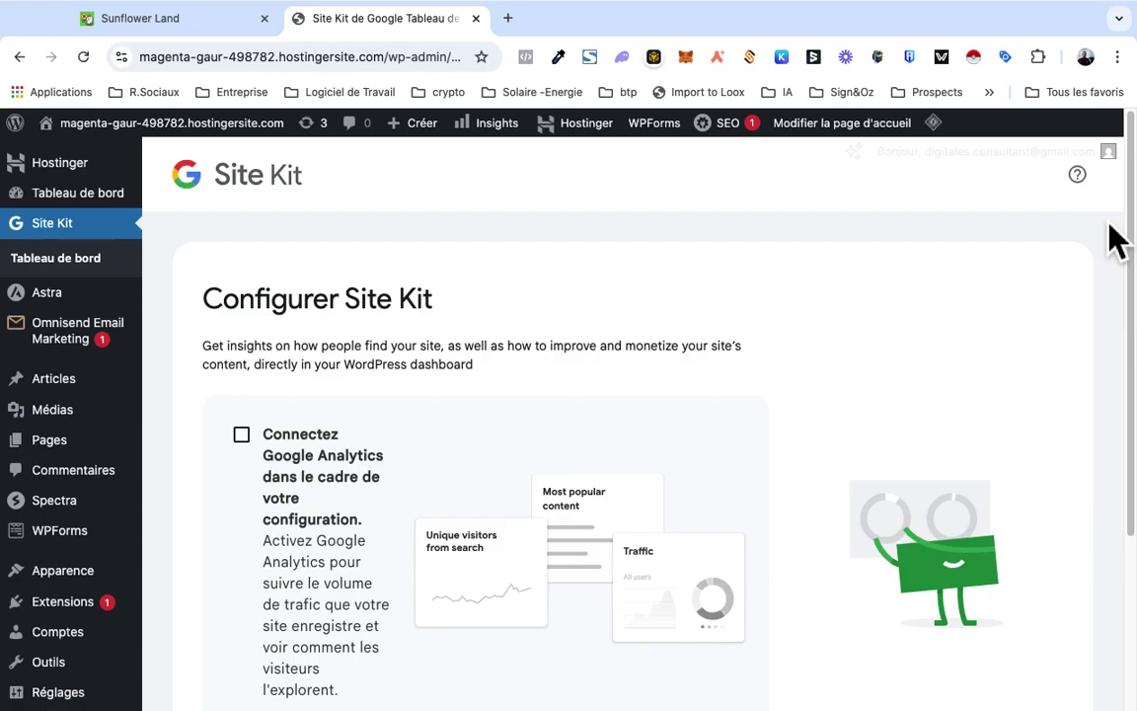
{"action": "left_click_drag", "start_coordinate": [1114, 242], "coordinate": [1127, 374]}
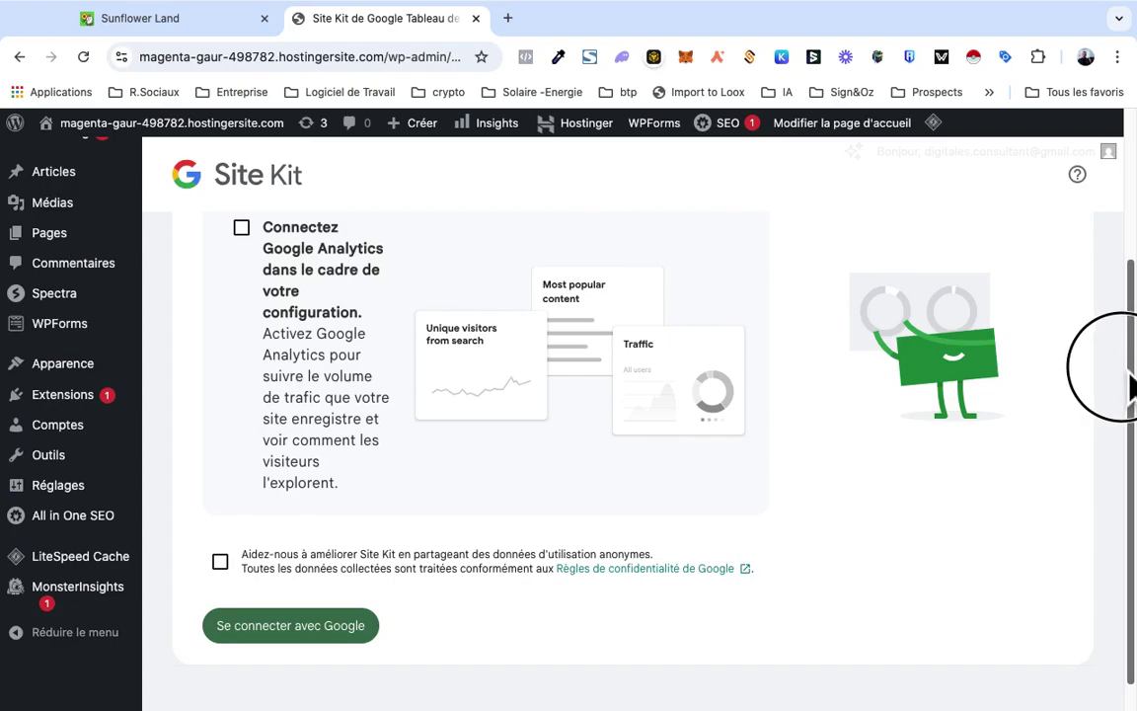
{"action": "left_click_drag", "start_coordinate": [1130, 385], "coordinate": [1135, 376]}
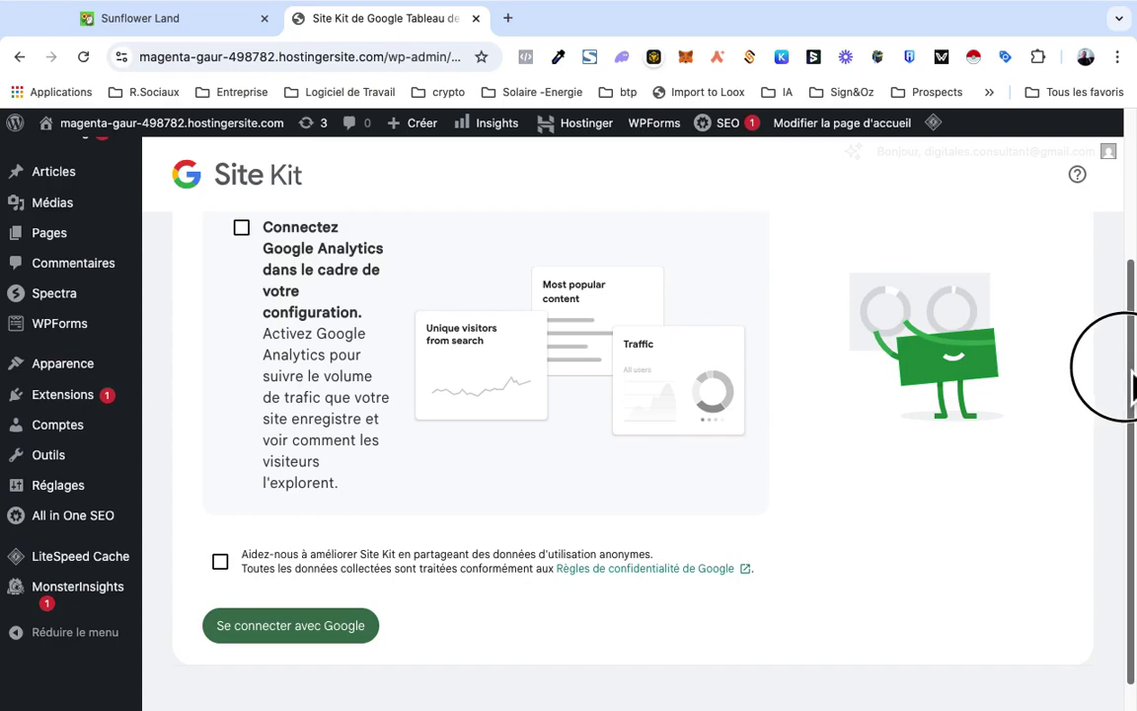
{"action": "left_click", "coordinate": [262, 247]}
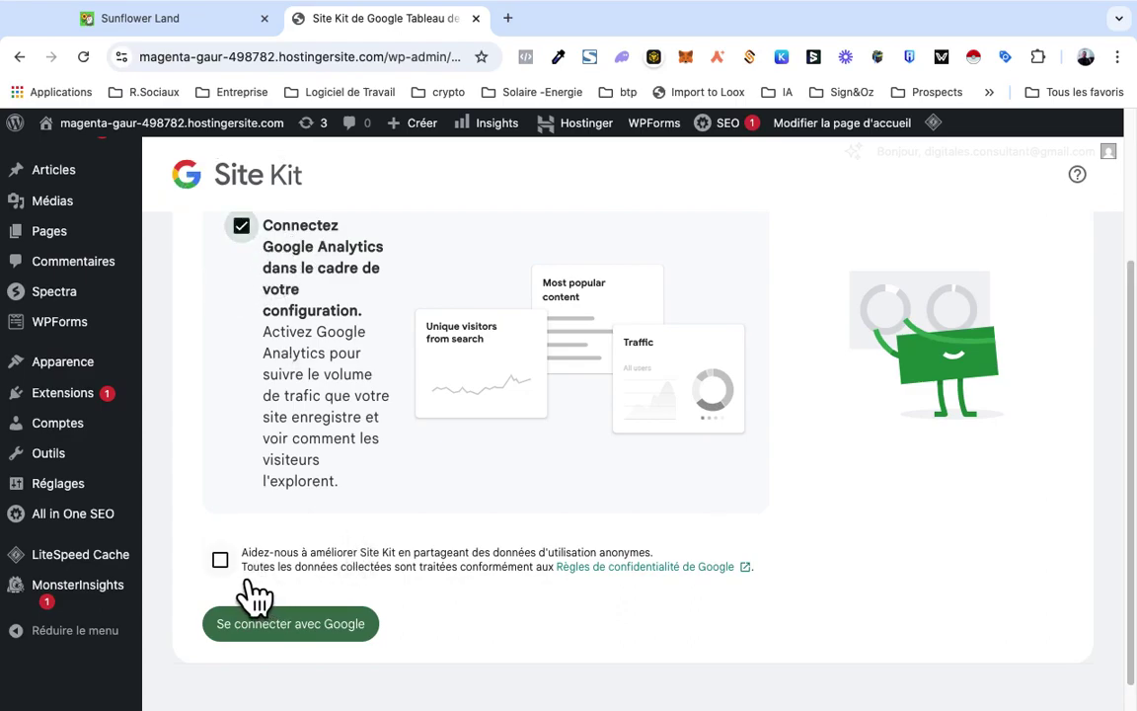